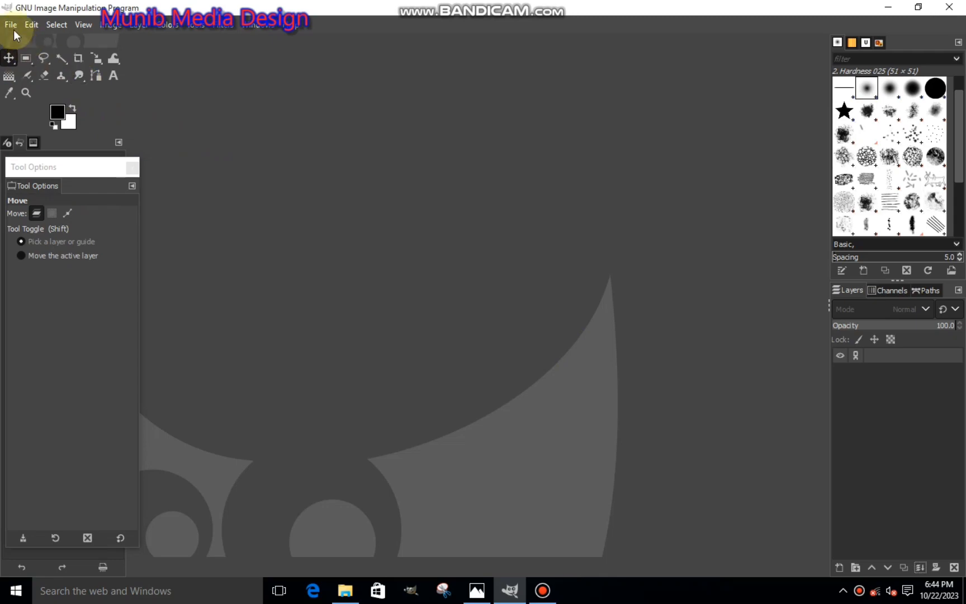
Create a new 1920 × 1080 px image and add a transparent layer above the background.
{"action": "left_click", "coordinate": [12, 27]}
{"action": "left_click", "coordinate": [15, 44]}
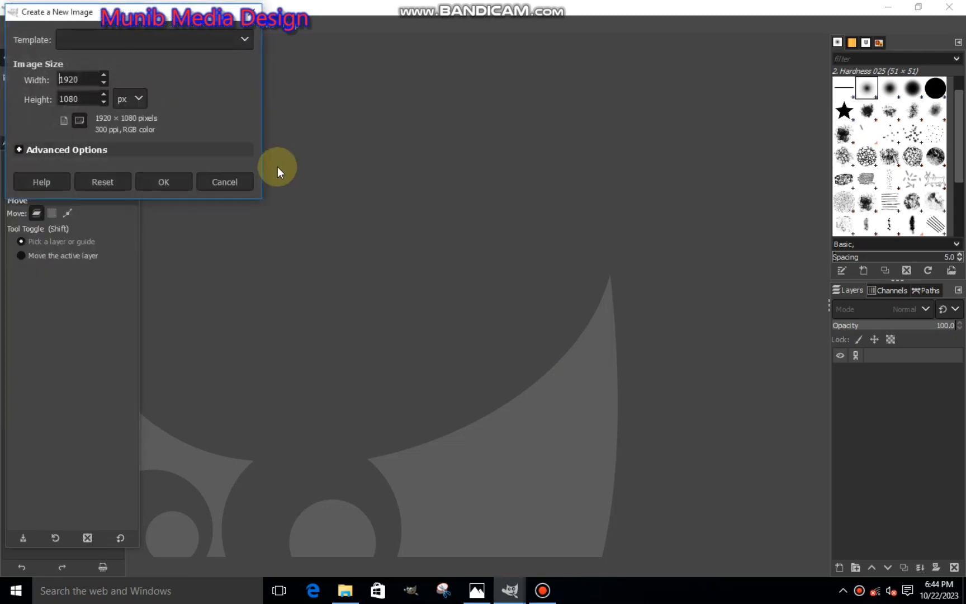
{"action": "left_click", "coordinate": [153, 187]}
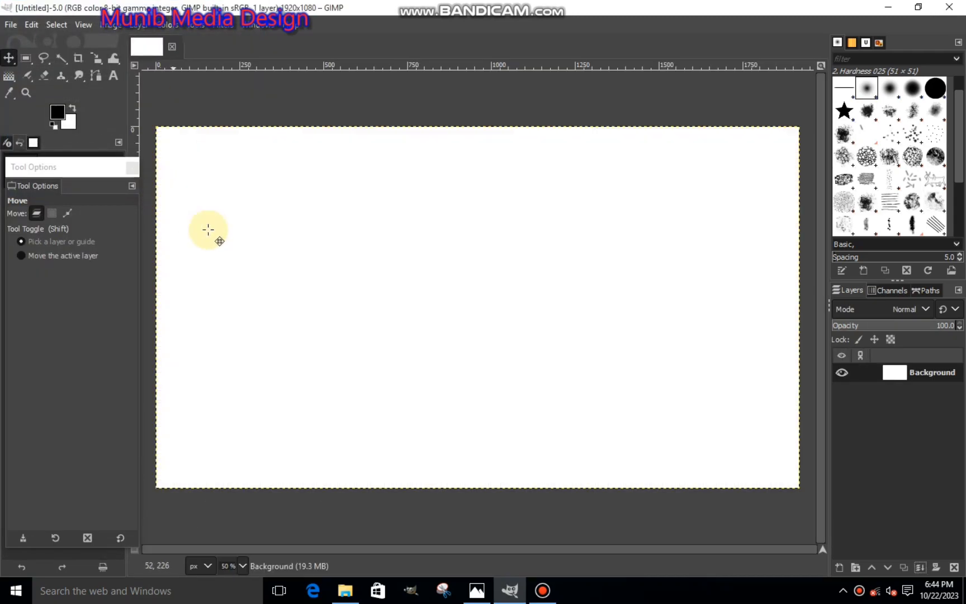
{"action": "left_click", "coordinate": [841, 568]}
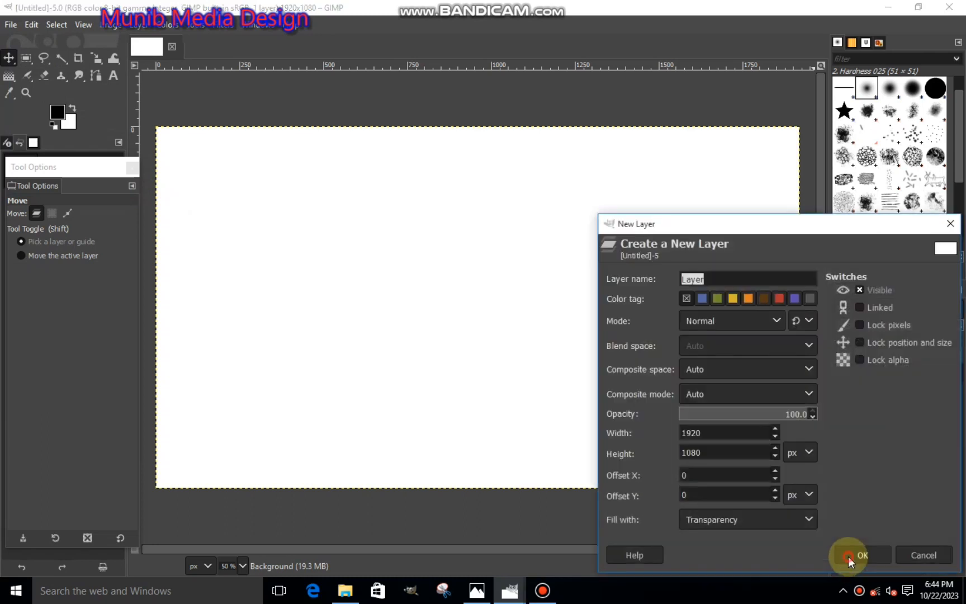
{"action": "left_click", "coordinate": [849, 557]}
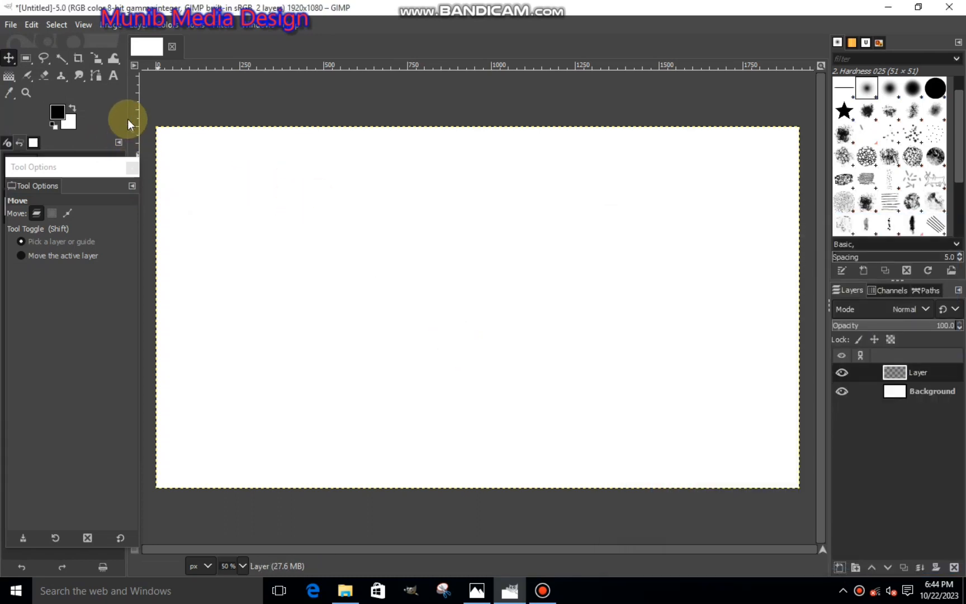
Make a rounded-corner rectangular selection about 352 × 108 px near the upper middle of the canvas and fill it with the black foreground color.
{"action": "left_click", "coordinate": [26, 57]}
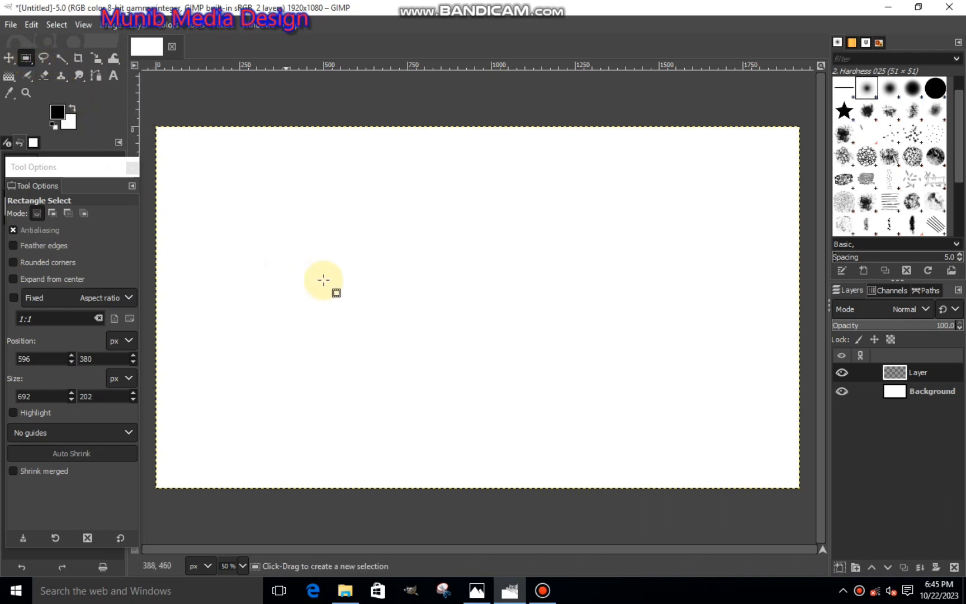
{"action": "left_click", "coordinate": [13, 263]}
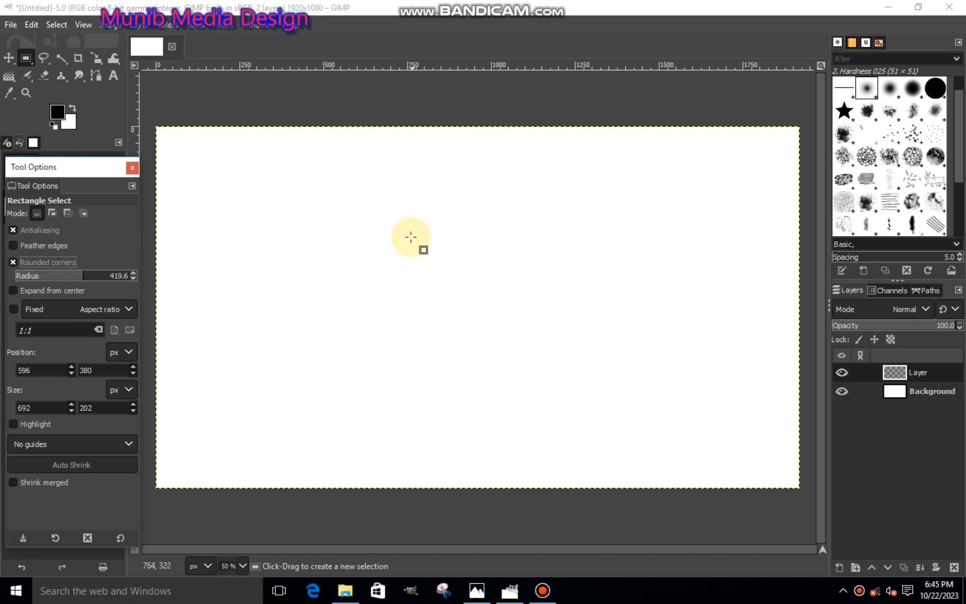
{"action": "left_click_drag", "start_coordinate": [422, 256], "coordinate": [551, 293]}
{"action": "left_click_drag", "start_coordinate": [487, 271], "coordinate": [494, 264]}
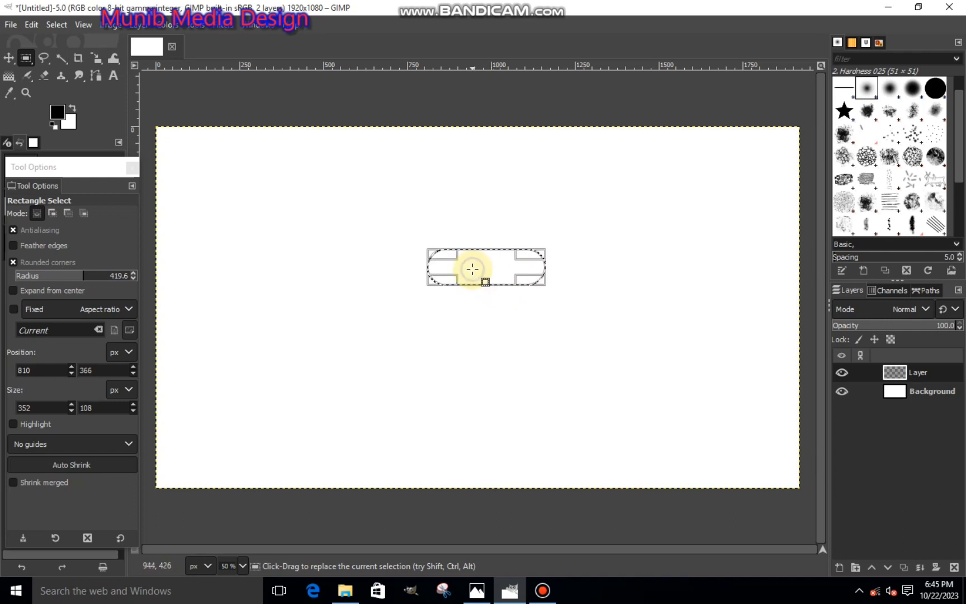
{"action": "right_click", "coordinate": [481, 273]}
{"action": "mouse_move", "coordinate": [518, 311]}
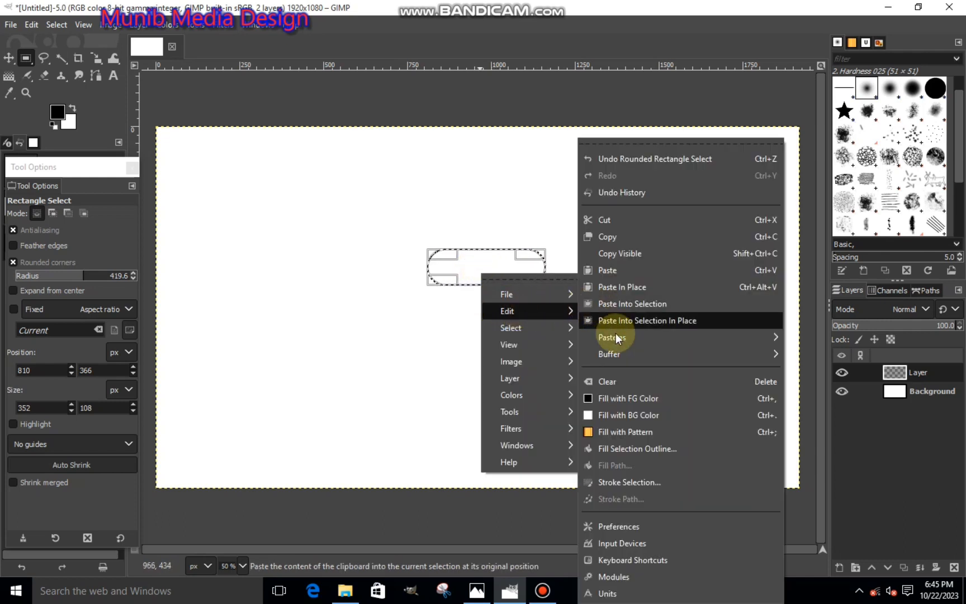
{"action": "left_click", "coordinate": [622, 395]}
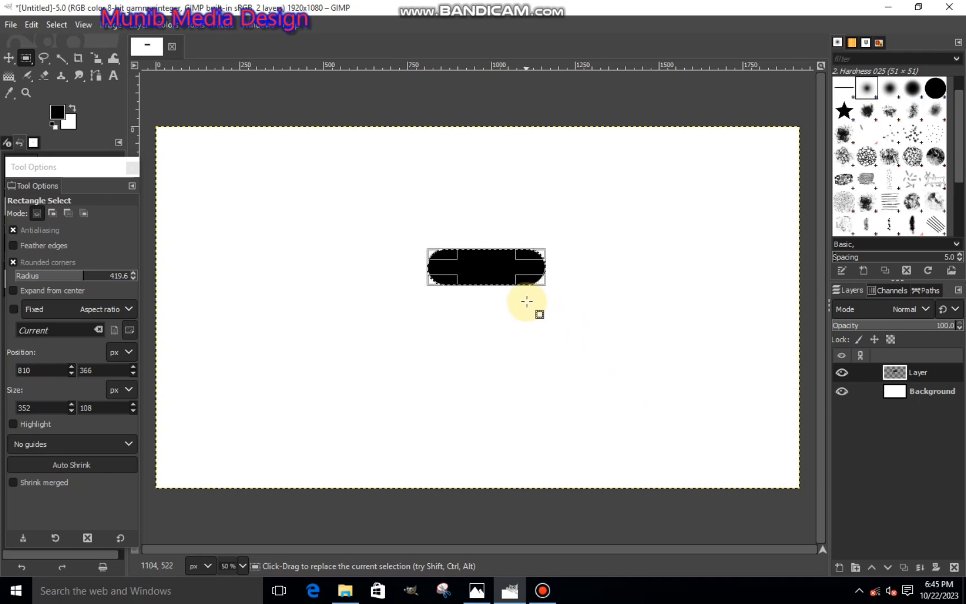
Cut a centered rounded slot about 240 × 36 px out of the black pill, expanding the selection from its center, and deselect.
{"action": "left_click", "coordinate": [14, 291]}
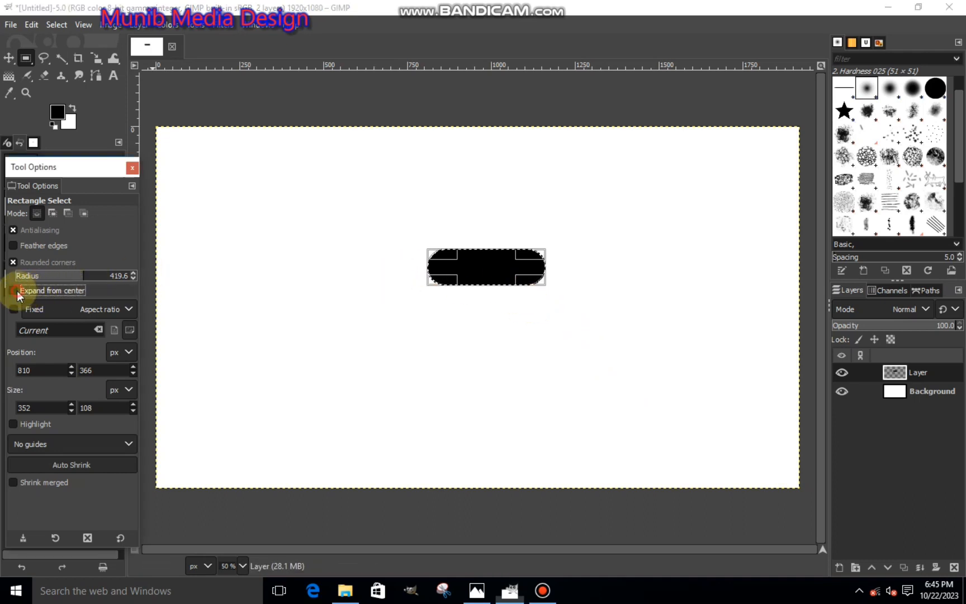
{"action": "left_click", "coordinate": [519, 278]}
{"action": "left_click_drag", "start_coordinate": [519, 277], "coordinate": [500, 266]}
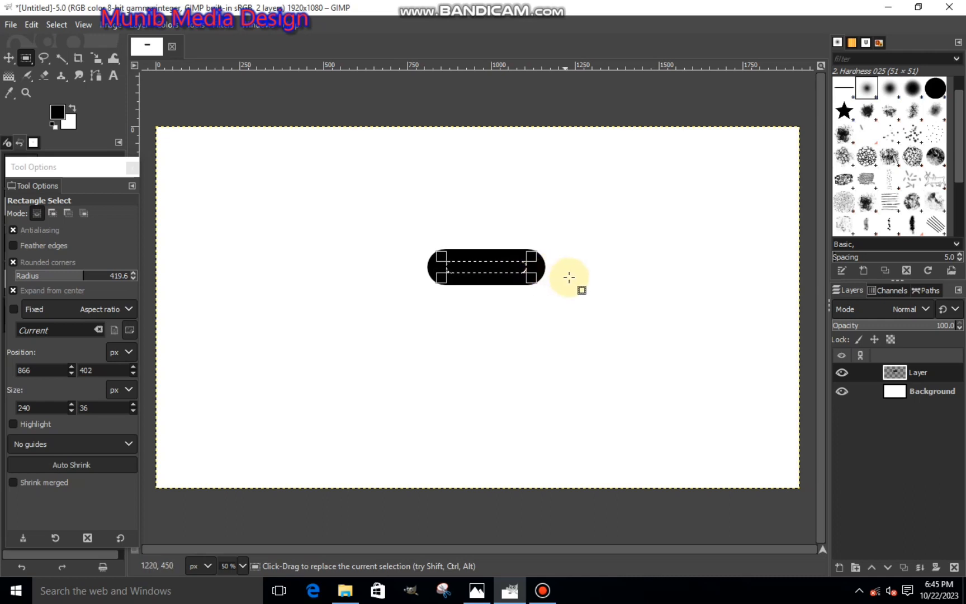
{"action": "right_click", "coordinate": [510, 300]}
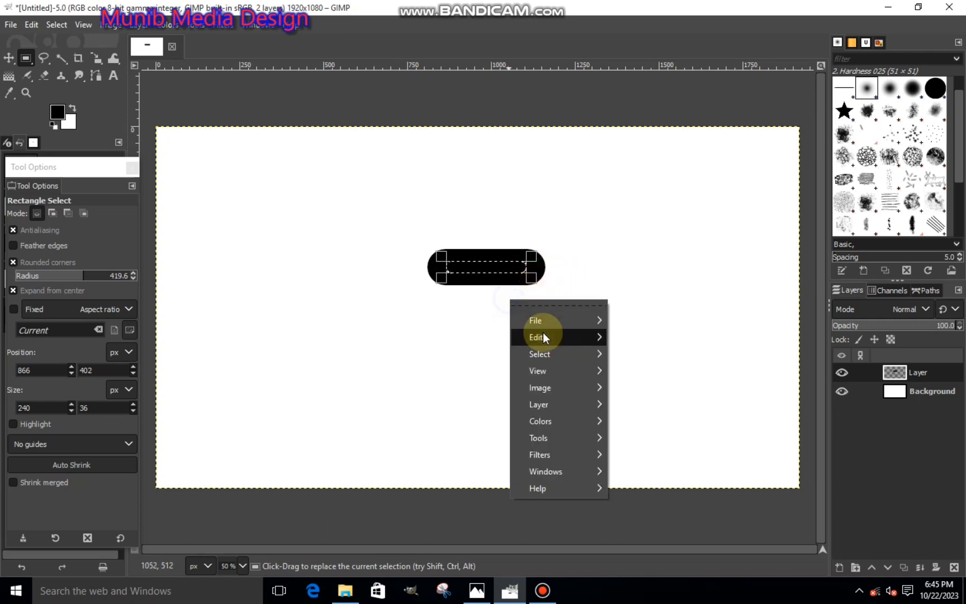
{"action": "mouse_move", "coordinate": [543, 335]}
{"action": "left_click", "coordinate": [637, 221]}
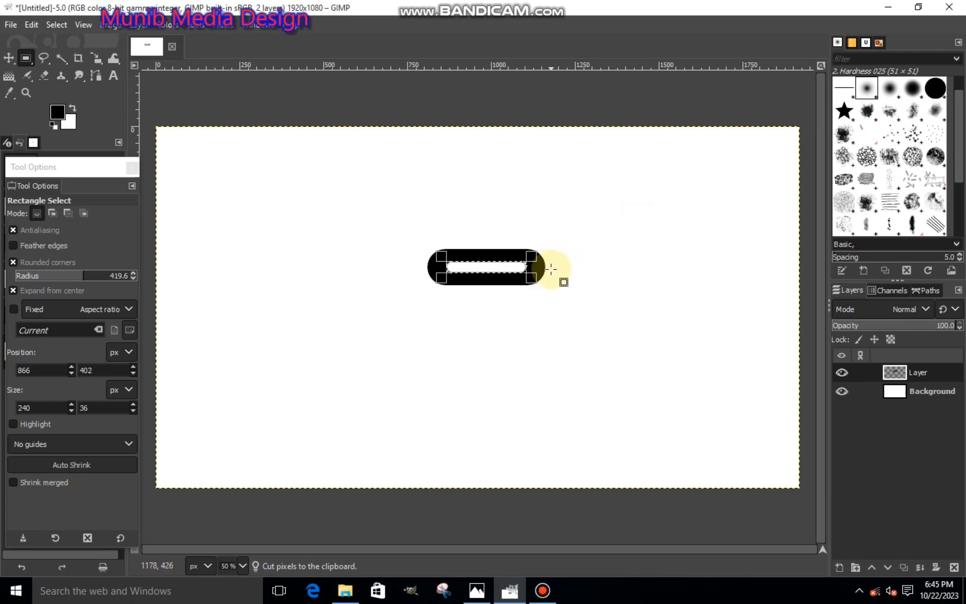
{"action": "key", "text": "ctrl+shift+a"}
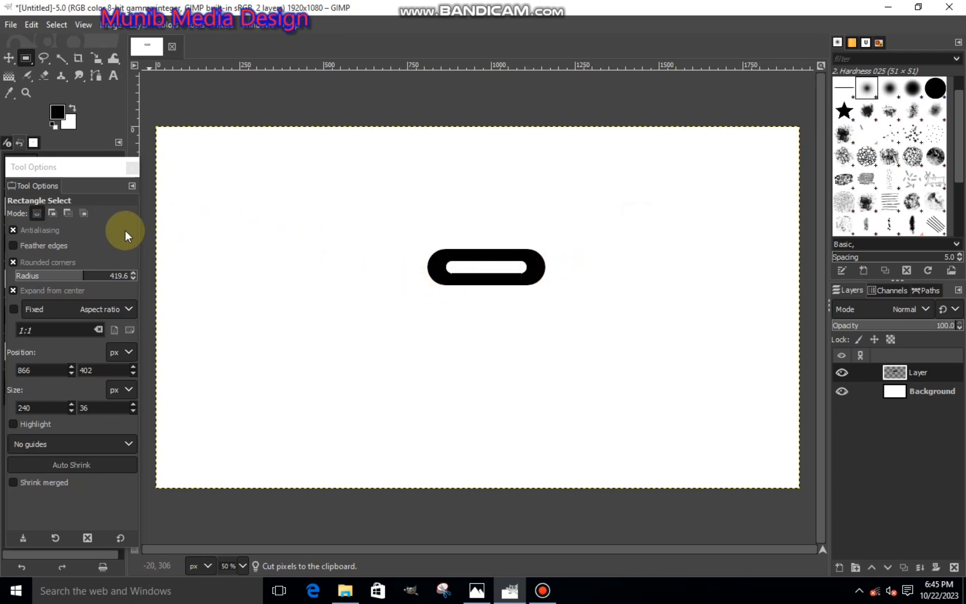
With rounded corners and center expansion off, select the ring's left half, about 248 × 232 px, then cut and paste it as a new layer.
{"action": "left_click", "coordinate": [17, 262]}
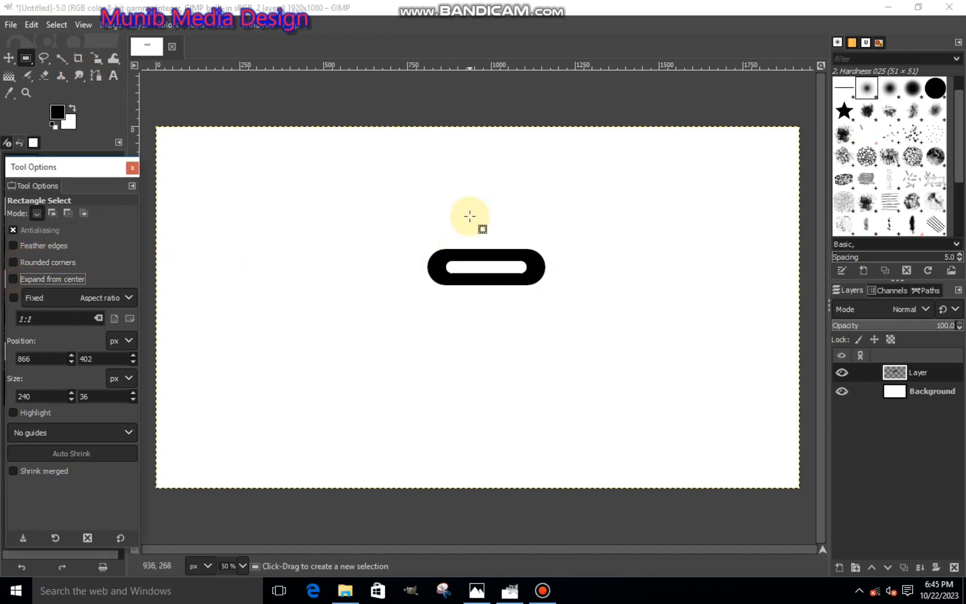
{"action": "left_click_drag", "start_coordinate": [413, 238], "coordinate": [489, 308]}
{"action": "right_click", "coordinate": [463, 284]}
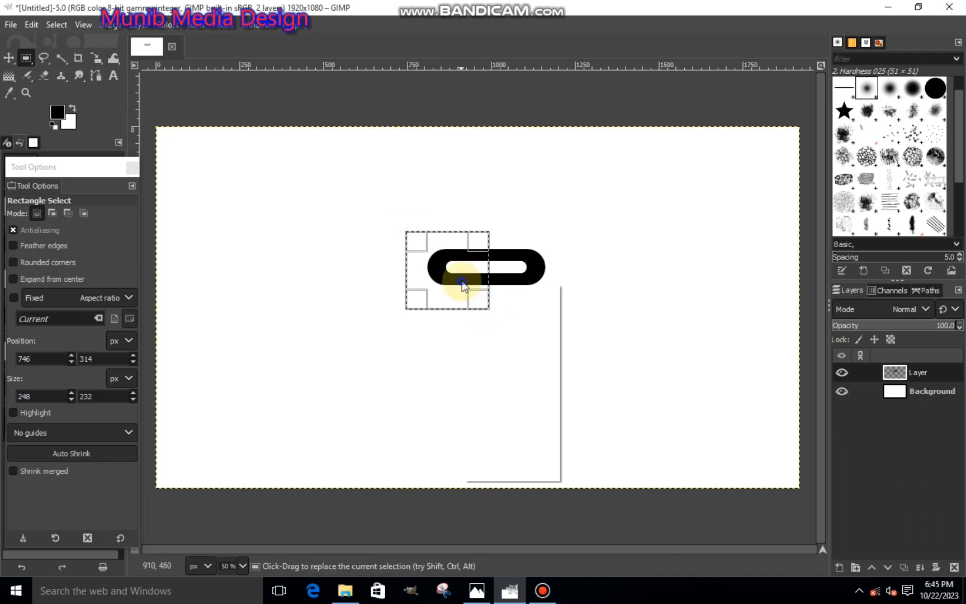
{"action": "mouse_move", "coordinate": [497, 317]}
{"action": "left_click", "coordinate": [597, 220]}
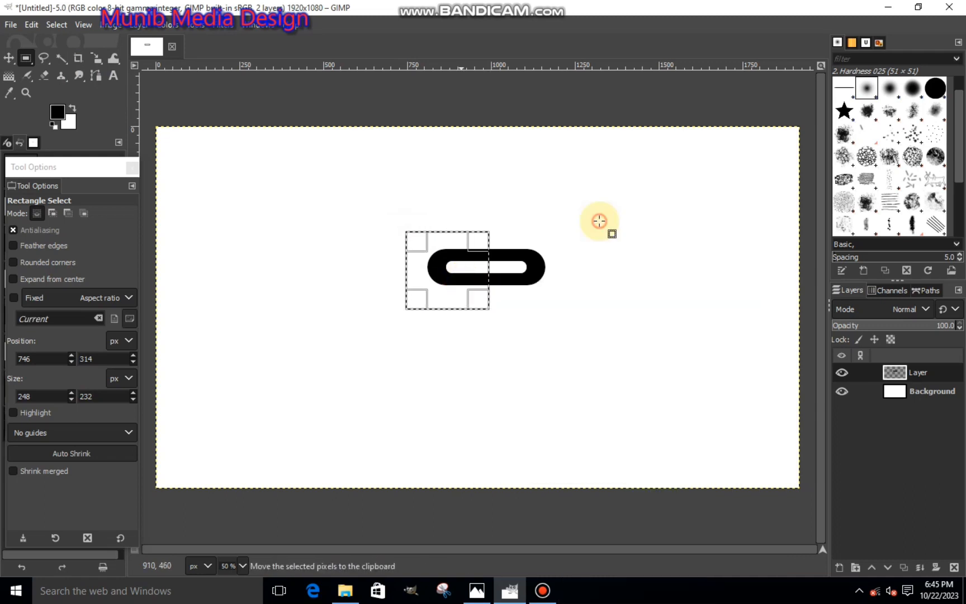
{"action": "right_click", "coordinate": [487, 287]}
{"action": "mouse_move", "coordinate": [511, 325]}
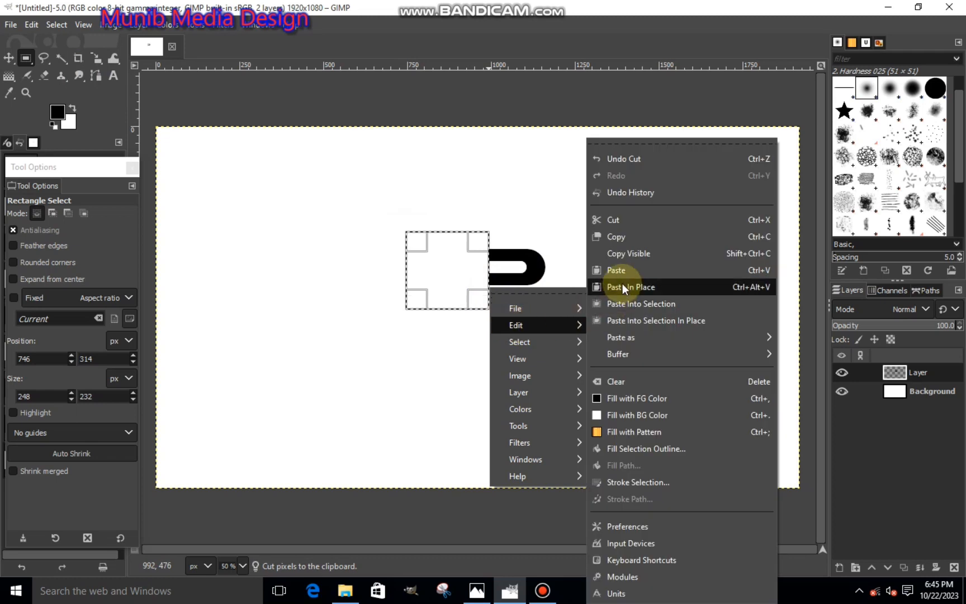
{"action": "left_click", "coordinate": [615, 270]}
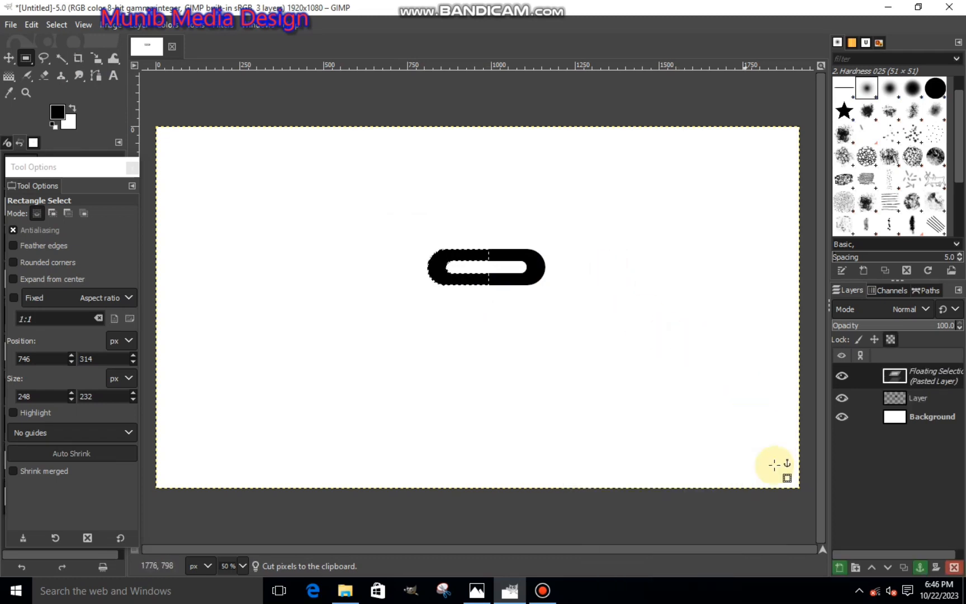
{"action": "left_click", "coordinate": [840, 567]}
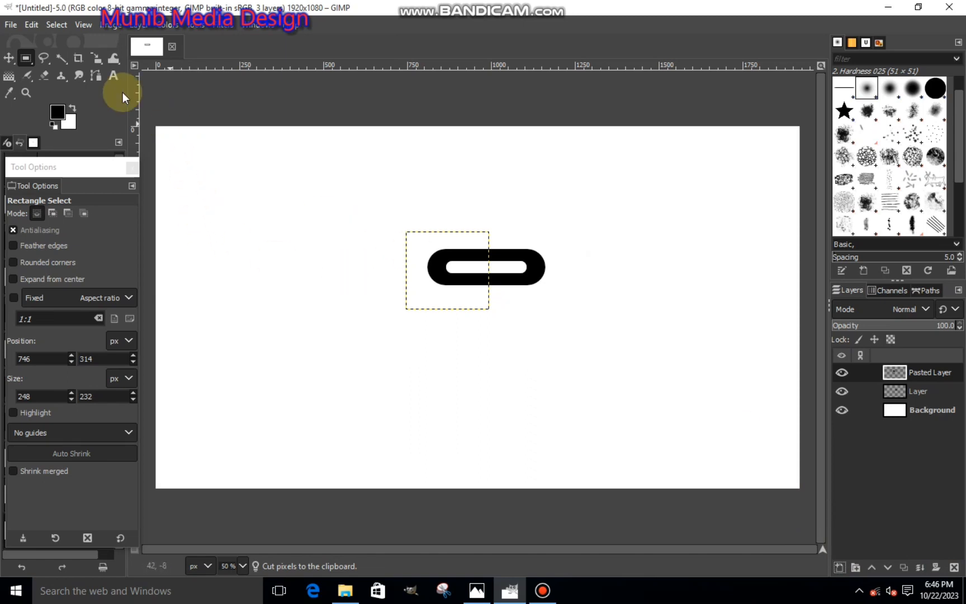
Flip the pasted left half horizontally.
{"action": "left_click", "coordinate": [94, 57]}
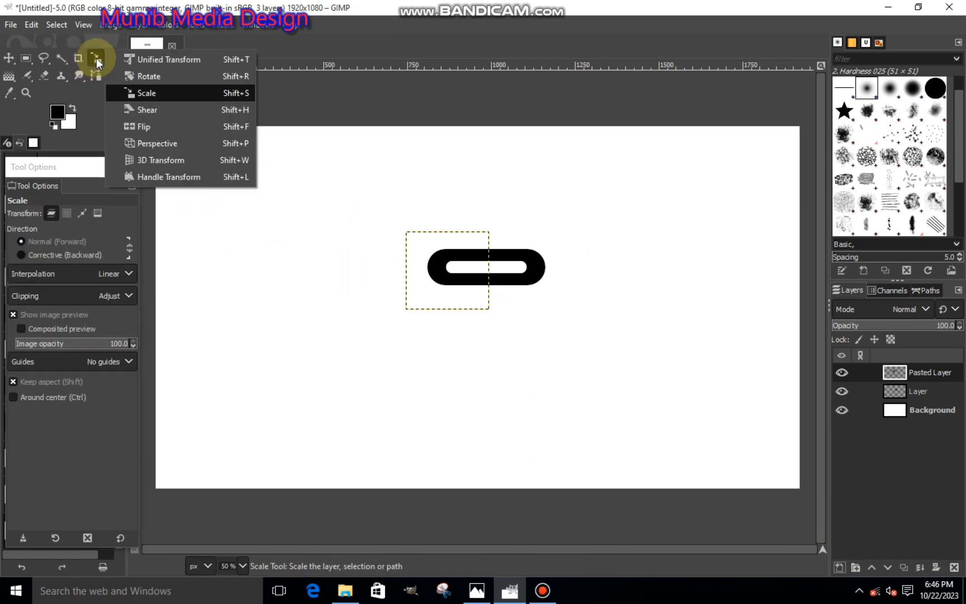
{"action": "left_click", "coordinate": [140, 127]}
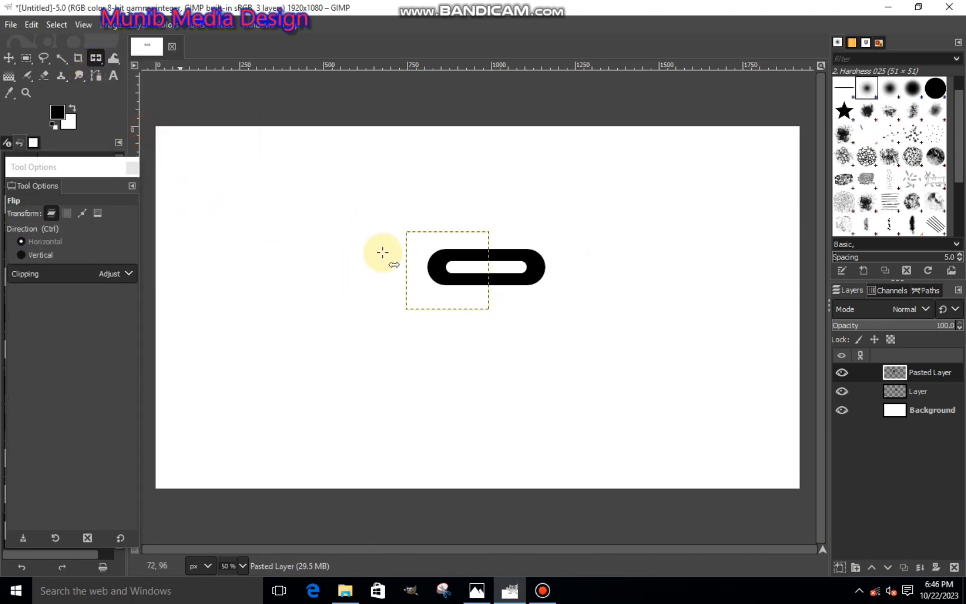
{"action": "left_click", "coordinate": [423, 261]}
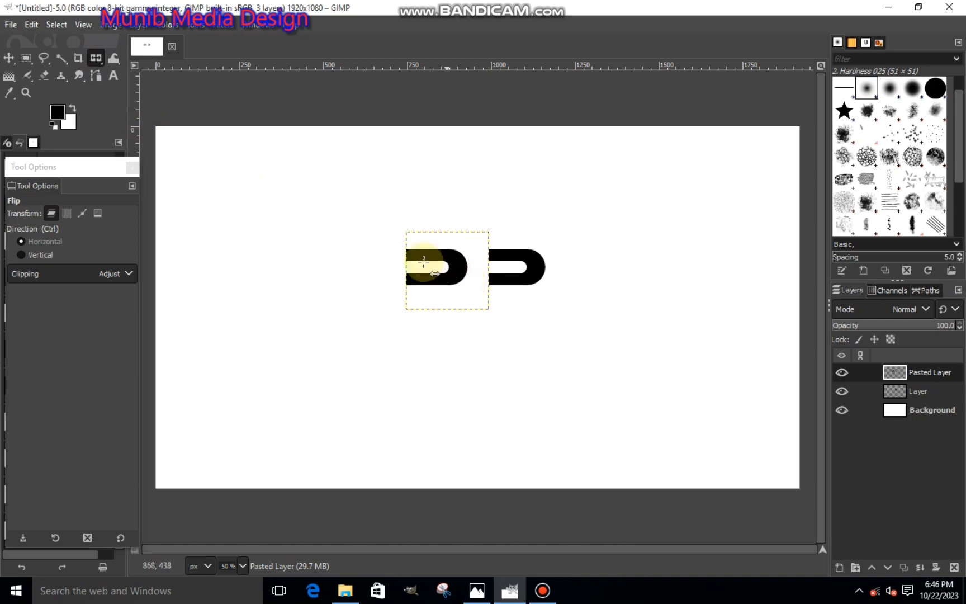
Scale the flipped piece to 238 × 223 px and place it directly beneath the other half to form a B shape.
{"action": "left_click", "coordinate": [96, 56]}
{"action": "left_click", "coordinate": [174, 95]}
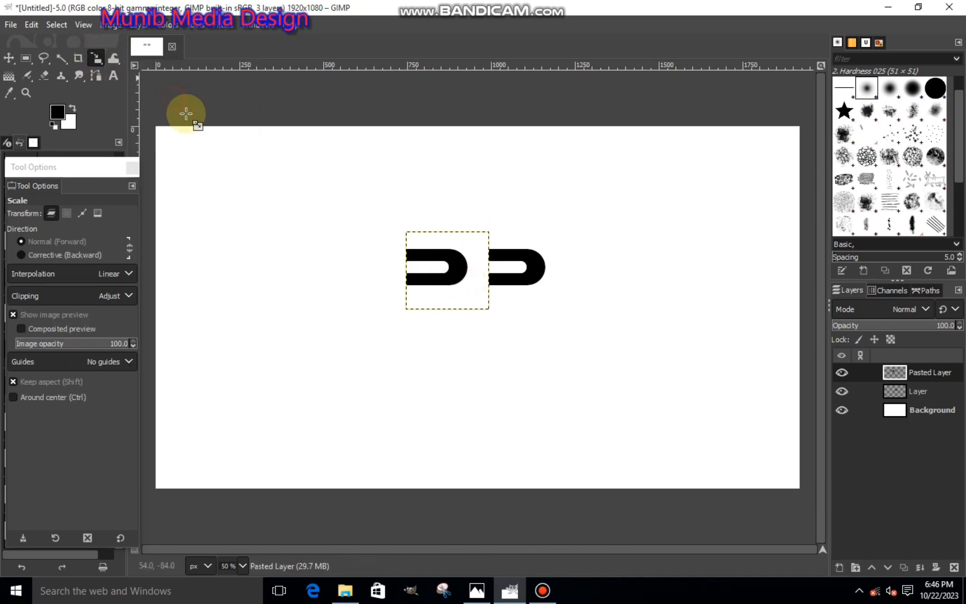
{"action": "left_click", "coordinate": [420, 233]}
{"action": "left_click_drag", "start_coordinate": [456, 284], "coordinate": [562, 327]}
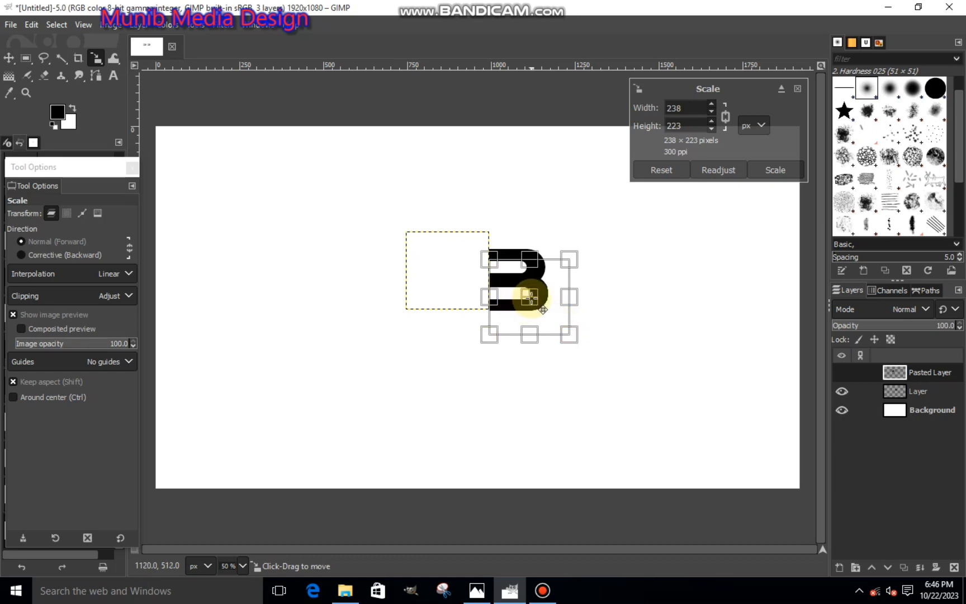
{"action": "left_click_drag", "start_coordinate": [530, 297], "coordinate": [540, 311]}
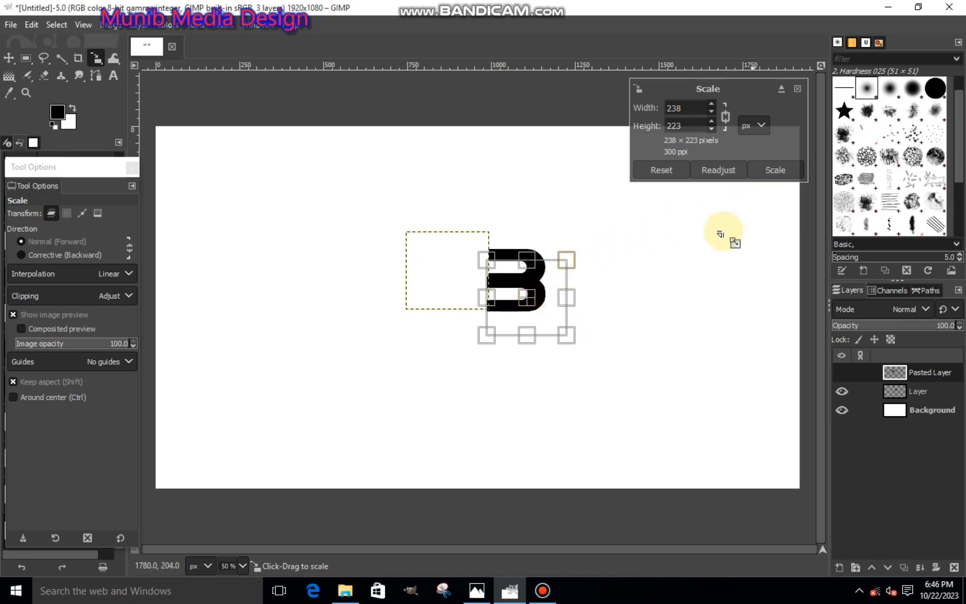
{"action": "left_click_drag", "start_coordinate": [526, 299], "coordinate": [526, 296]}
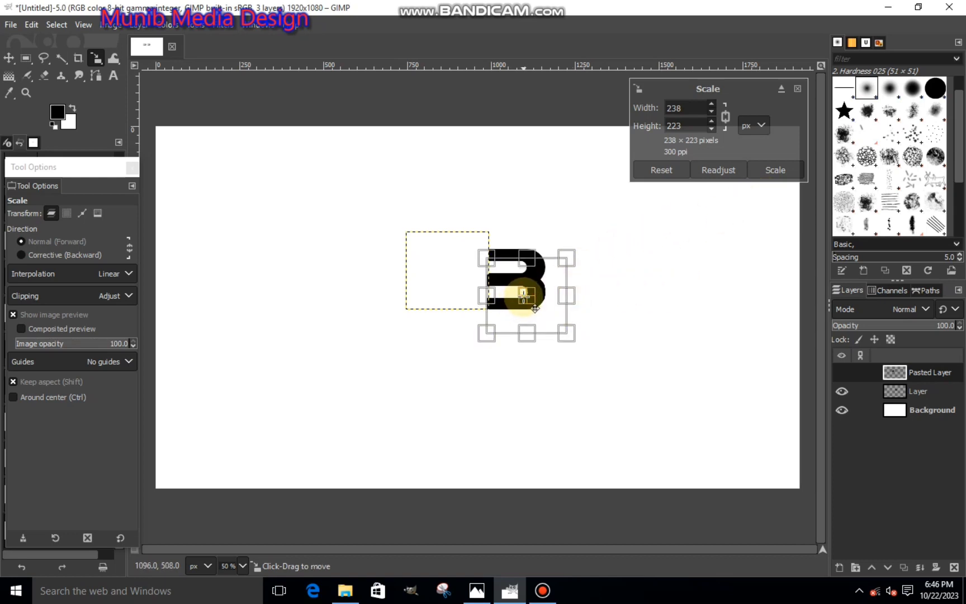
{"action": "left_click", "coordinate": [776, 170]}
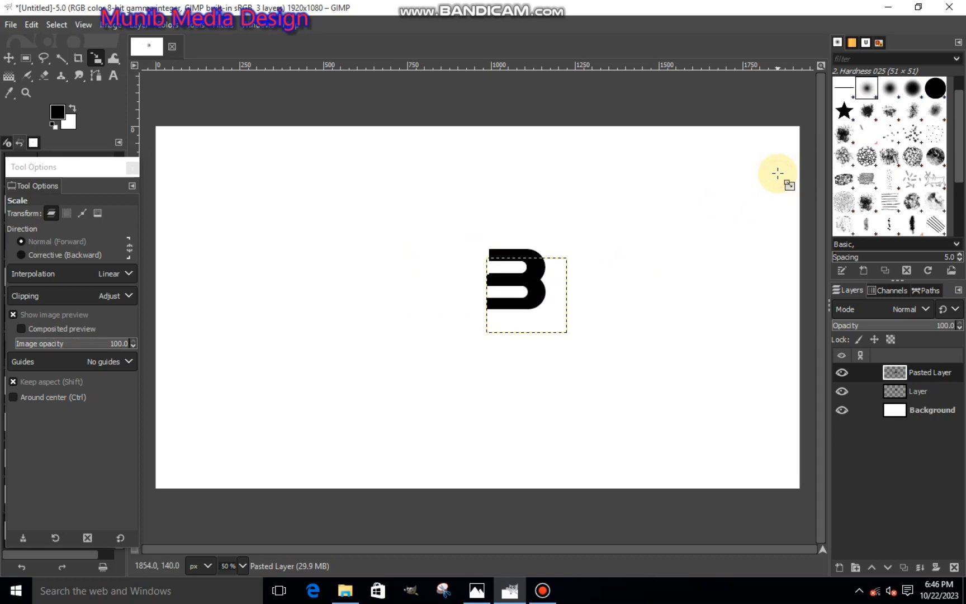
Select a strip about 33 × 223 px along the B shape's left edge and cut away the lower piece's overhang.
{"action": "scroll", "coordinate": [492, 295], "scroll_direction": "up", "scroll_amount": 2}
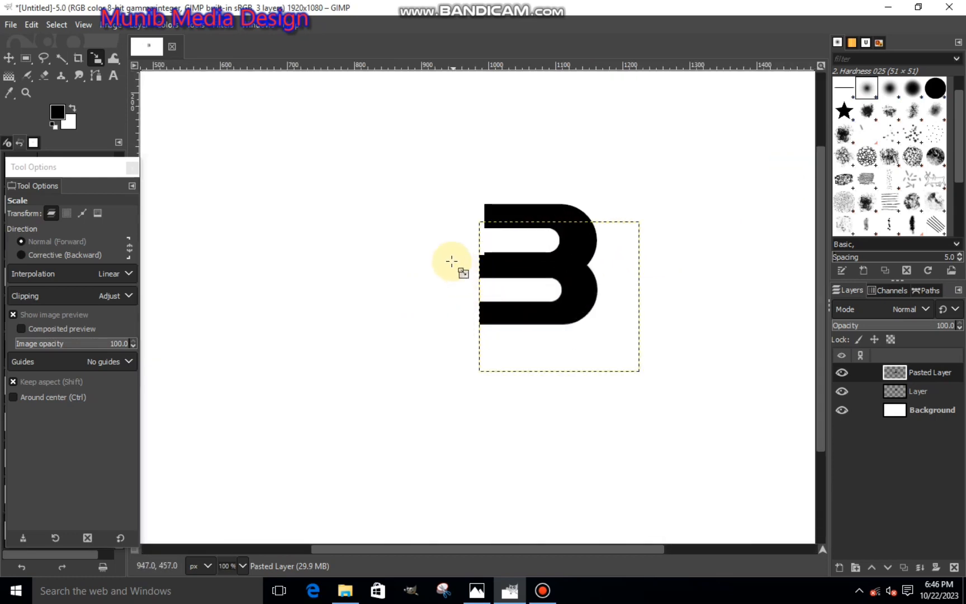
{"action": "scroll", "coordinate": [451, 261], "scroll_direction": "up", "scroll_amount": 1}
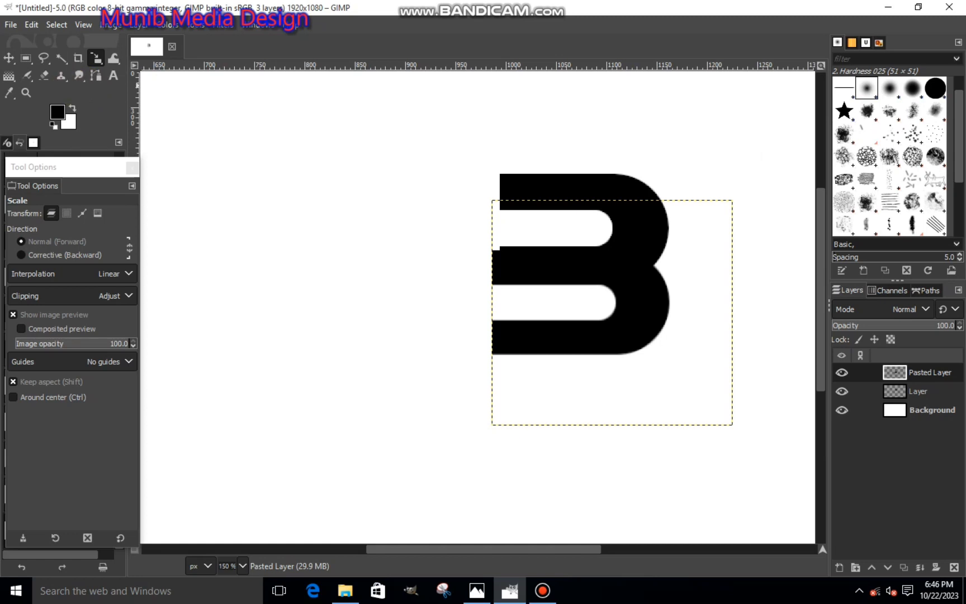
{"action": "left_click", "coordinate": [26, 58]}
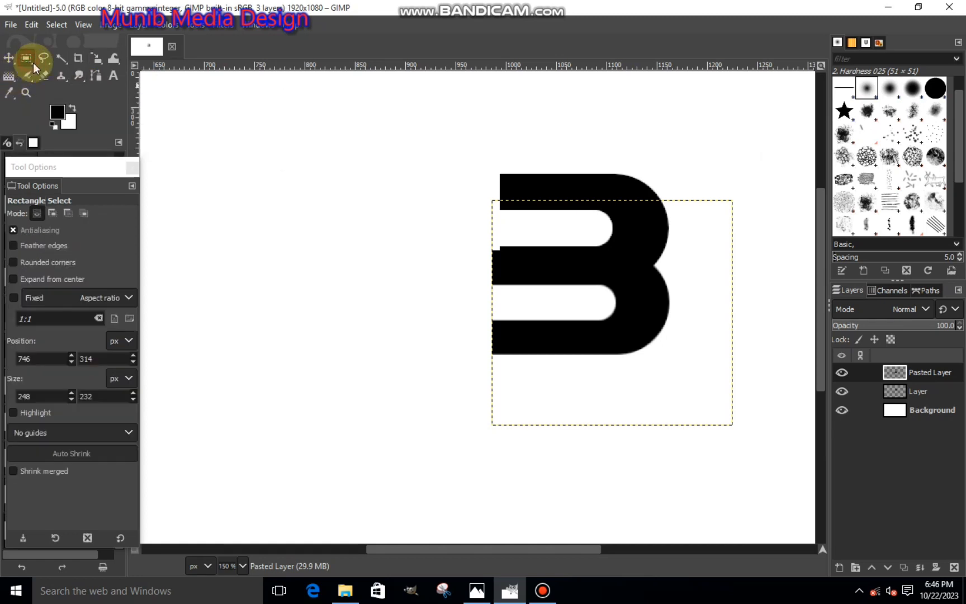
{"action": "left_click_drag", "start_coordinate": [467, 180], "coordinate": [498, 387]}
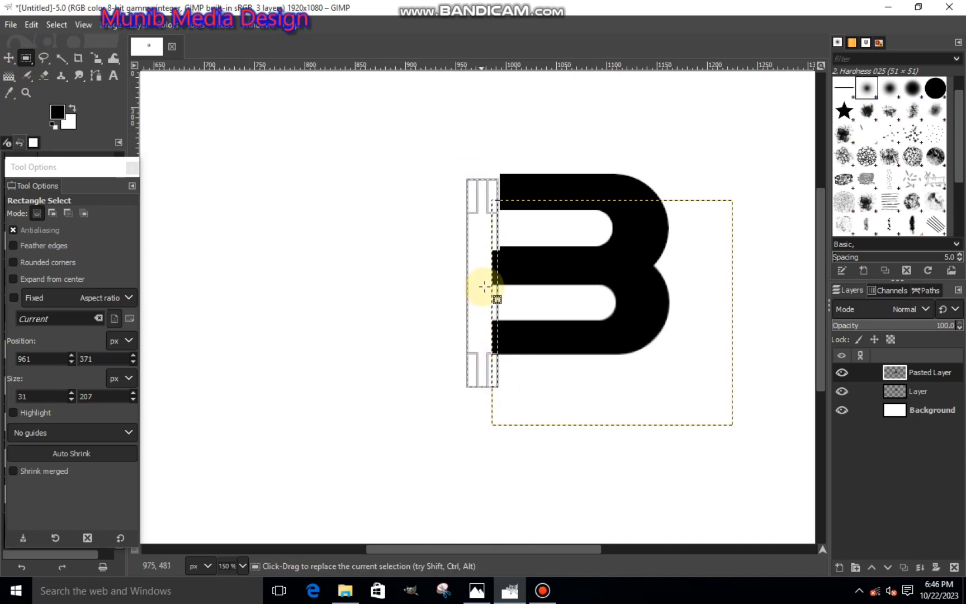
{"action": "left_click_drag", "start_coordinate": [492, 287], "coordinate": [491, 287]}
{"action": "left_click_drag", "start_coordinate": [487, 195], "coordinate": [487, 182]}
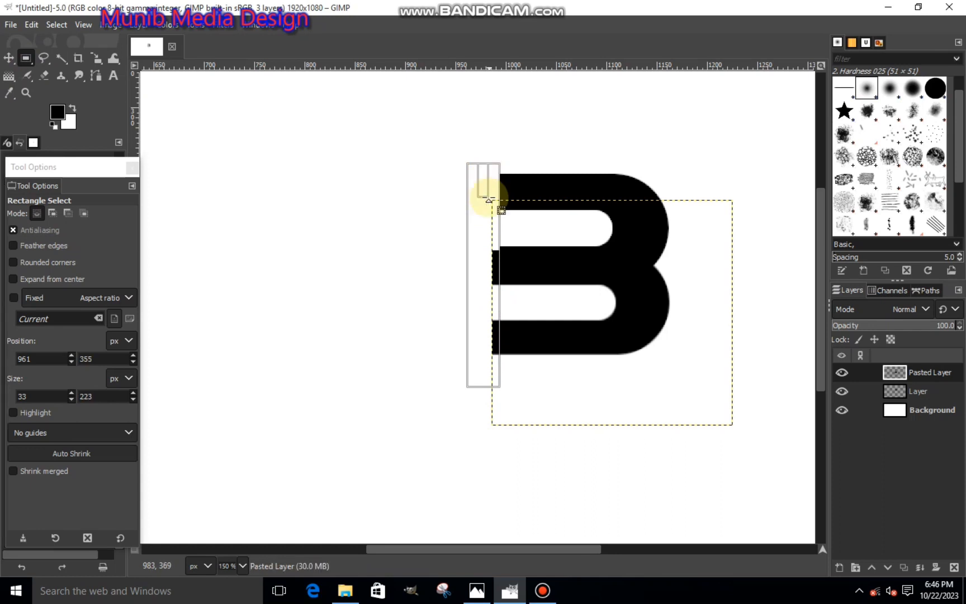
{"action": "right_click", "coordinate": [480, 278]}
{"action": "mouse_move", "coordinate": [520, 314]}
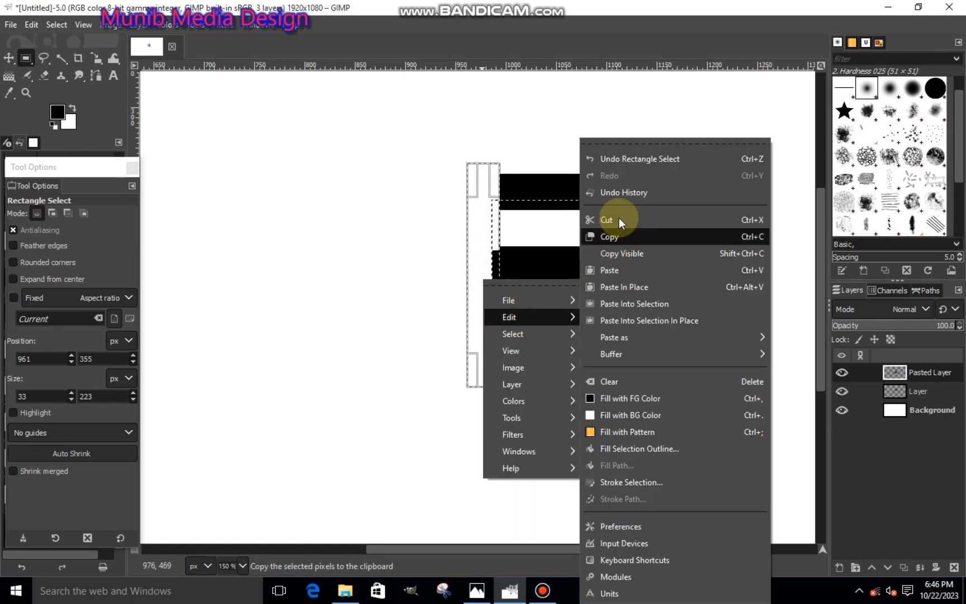
{"action": "left_click", "coordinate": [619, 217]}
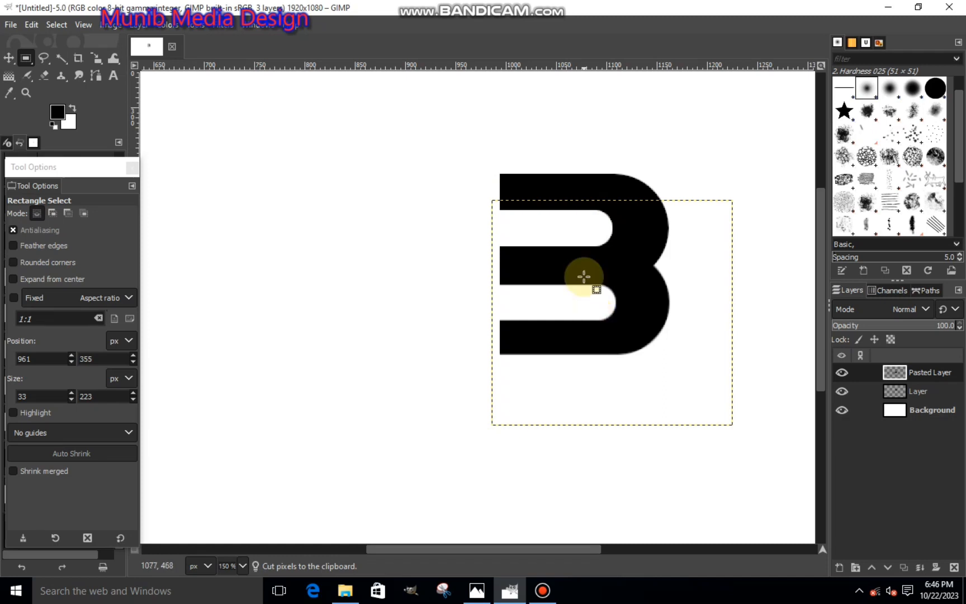
Merge the pasted lower piece of the B shape down into the layer beneath it.
{"action": "key", "text": "minus"}
{"action": "key", "text": "minus"}
{"action": "key", "text": "minus"}
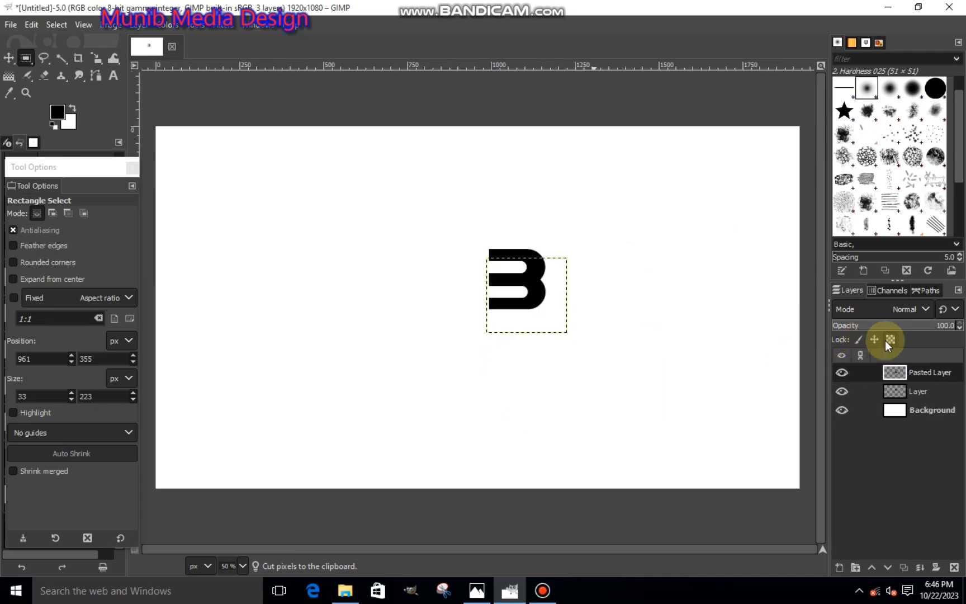
{"action": "right_click", "coordinate": [908, 371]}
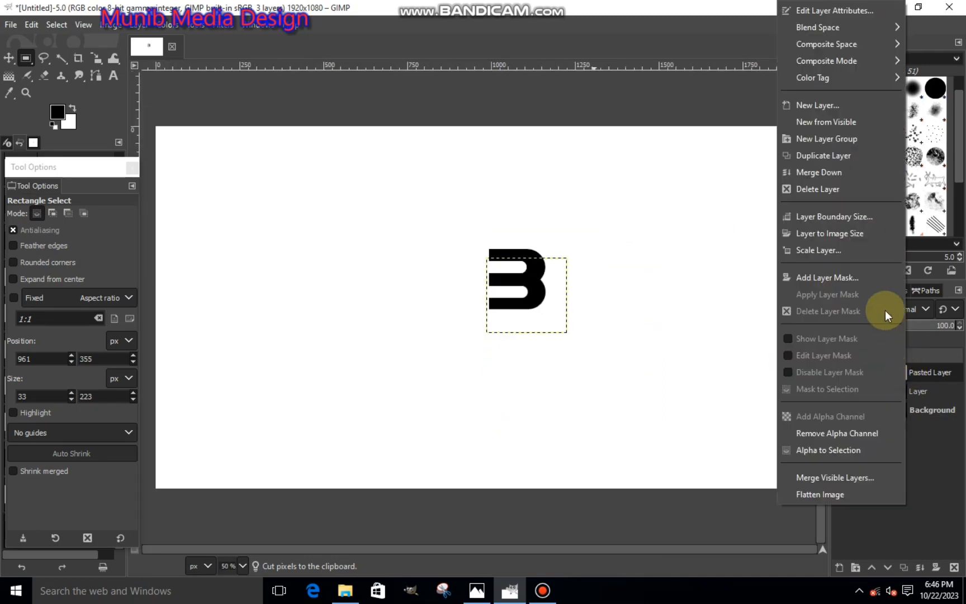
{"action": "left_click", "coordinate": [827, 173]}
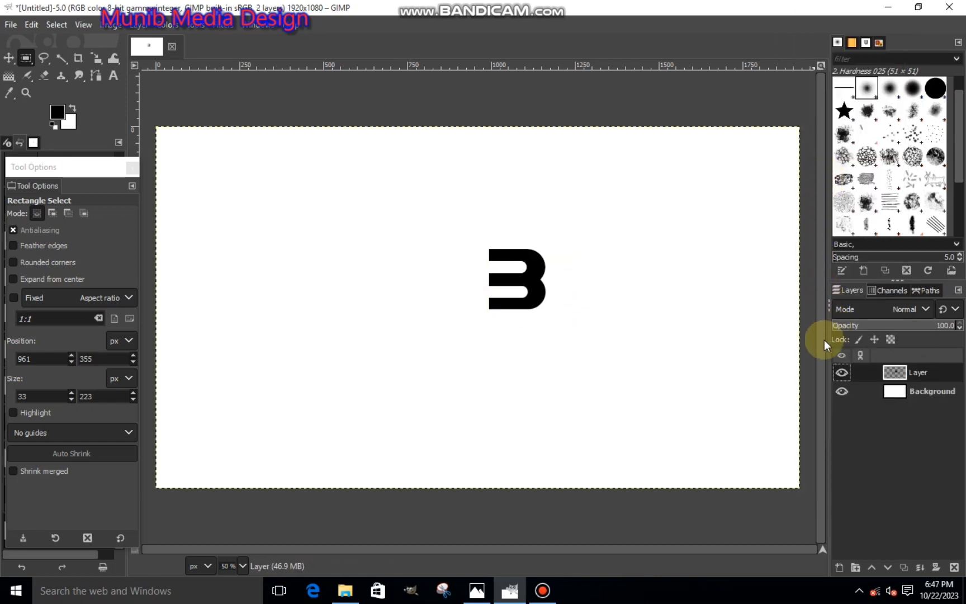
Add a new layer and select a vertical strip of 30 × 180 px along the B shape's open left side, matching its height.
{"action": "left_click", "coordinate": [838, 566]}
{"action": "left_click", "coordinate": [856, 554]}
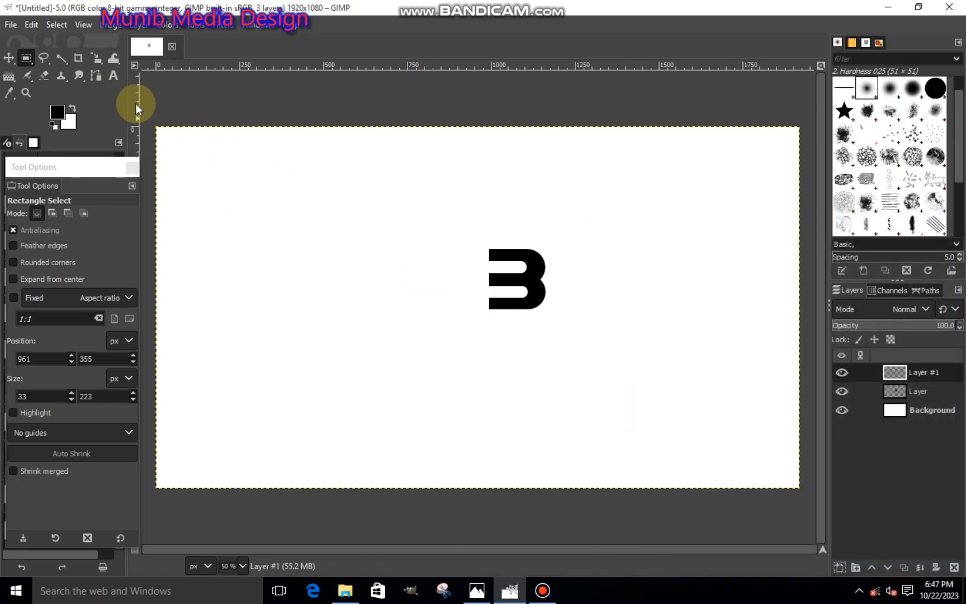
{"action": "scroll", "coordinate": [503, 263], "scroll_direction": "up", "scroll_amount": 3}
{"action": "scroll", "coordinate": [472, 245], "scroll_direction": "up", "scroll_amount": 1}
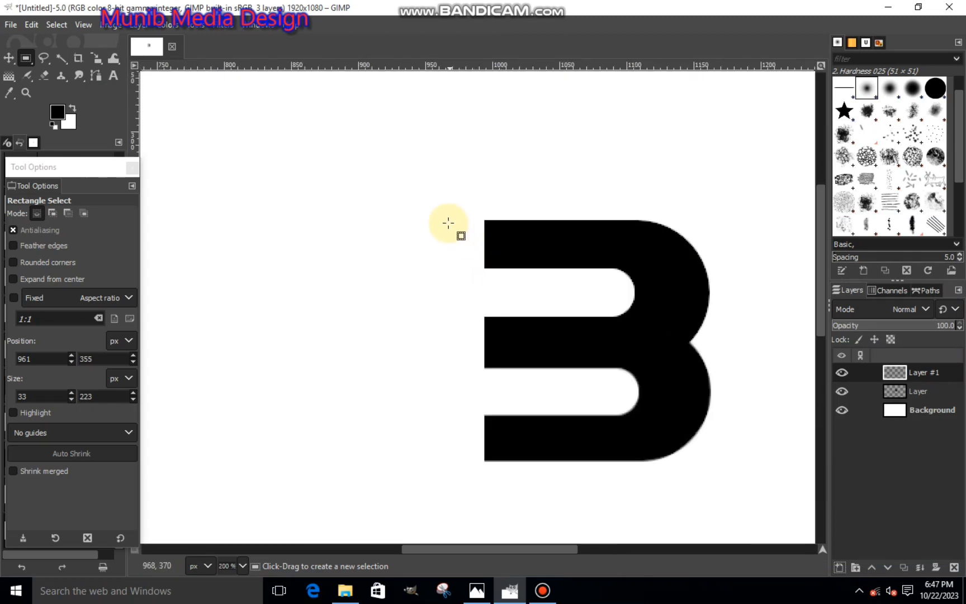
{"action": "left_click_drag", "start_coordinate": [452, 218], "coordinate": [489, 457]}
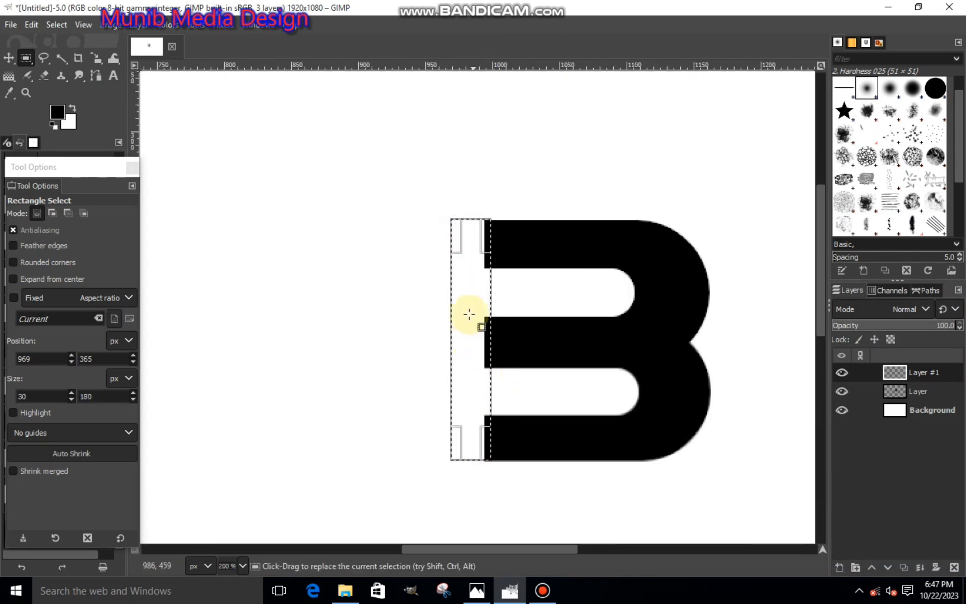
{"action": "left_click_drag", "start_coordinate": [474, 240], "coordinate": [475, 241]}
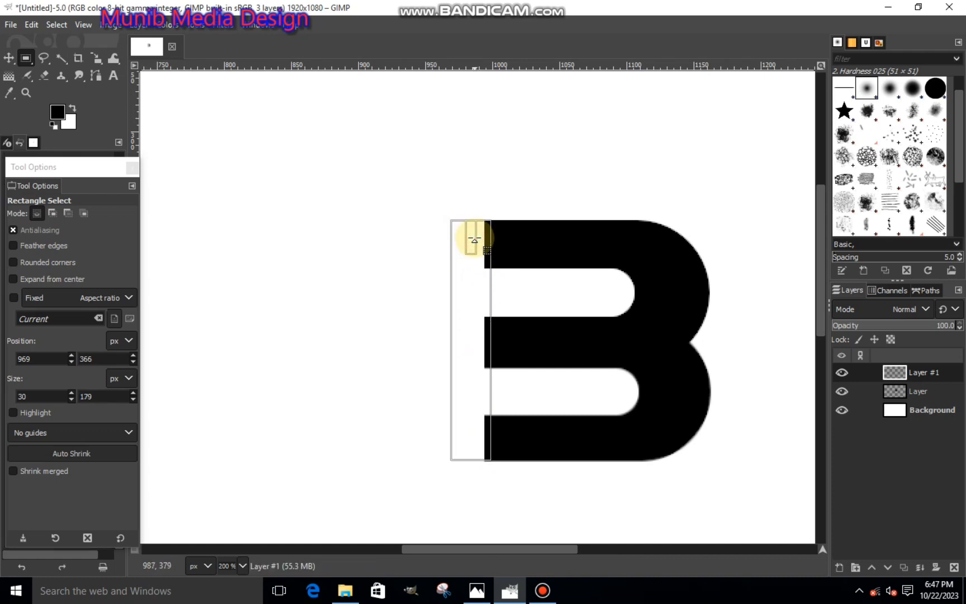
{"action": "left_click_drag", "start_coordinate": [473, 439], "coordinate": [473, 441]}
{"action": "scroll", "coordinate": [472, 441], "scroll_direction": "up", "scroll_amount": 3}
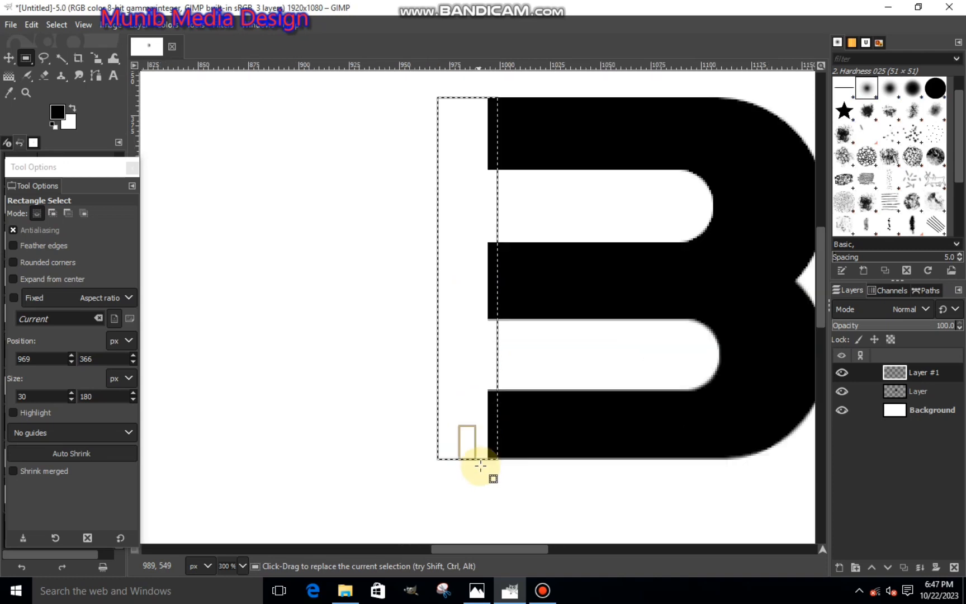
{"action": "scroll", "coordinate": [498, 410], "scroll_direction": "up", "scroll_amount": 5}
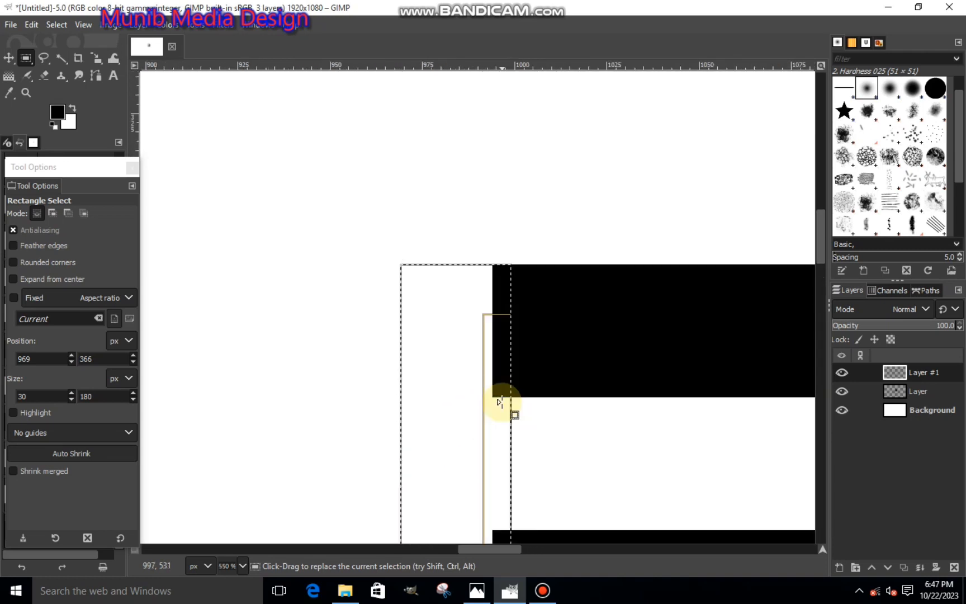
{"action": "scroll", "coordinate": [499, 402], "scroll_direction": "down", "scroll_amount": 4}
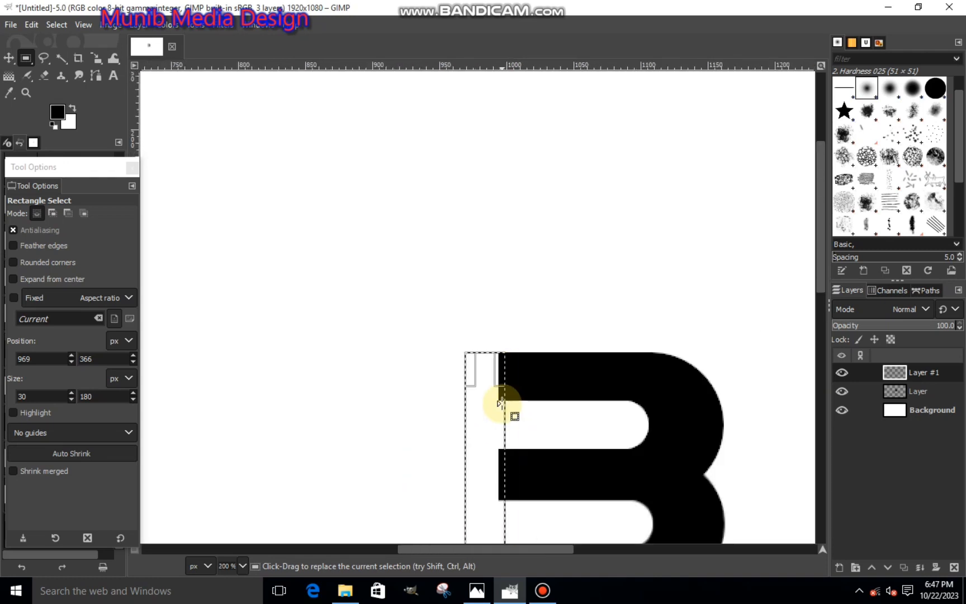
{"action": "scroll", "coordinate": [502, 403], "scroll_direction": "down", "scroll_amount": 1}
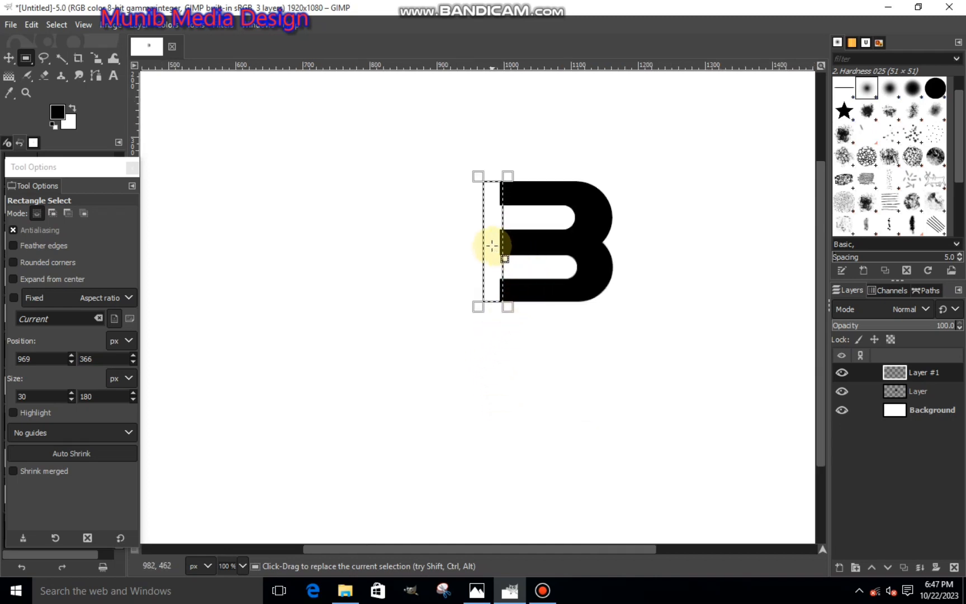
Move the strip selection to X 992 px over the open left ends, fill it with the black foreground color, and deselect.
{"action": "left_click_drag", "start_coordinate": [492, 245], "coordinate": [507, 246]}
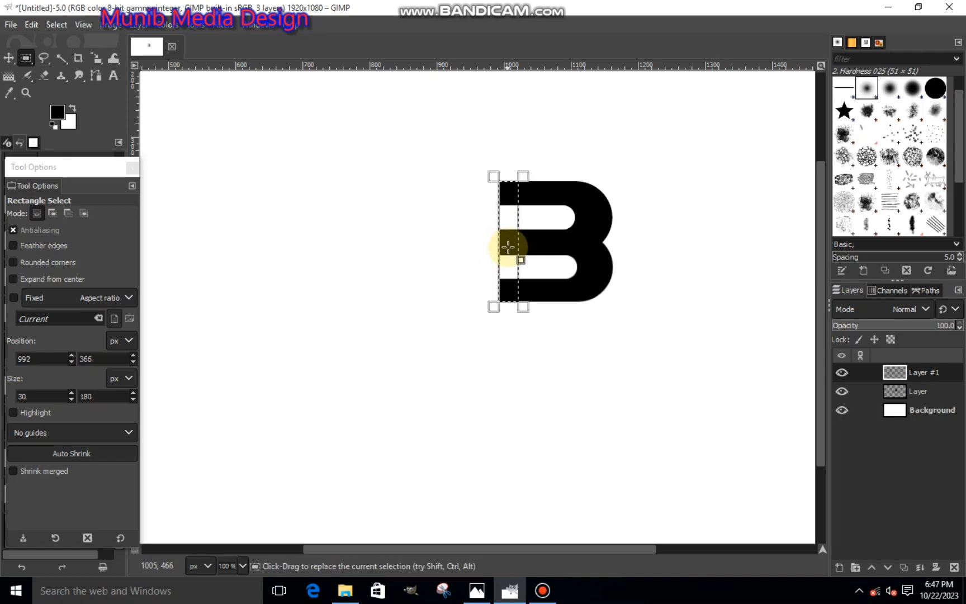
{"action": "scroll", "coordinate": [508, 246], "scroll_direction": "up", "scroll_amount": 2}
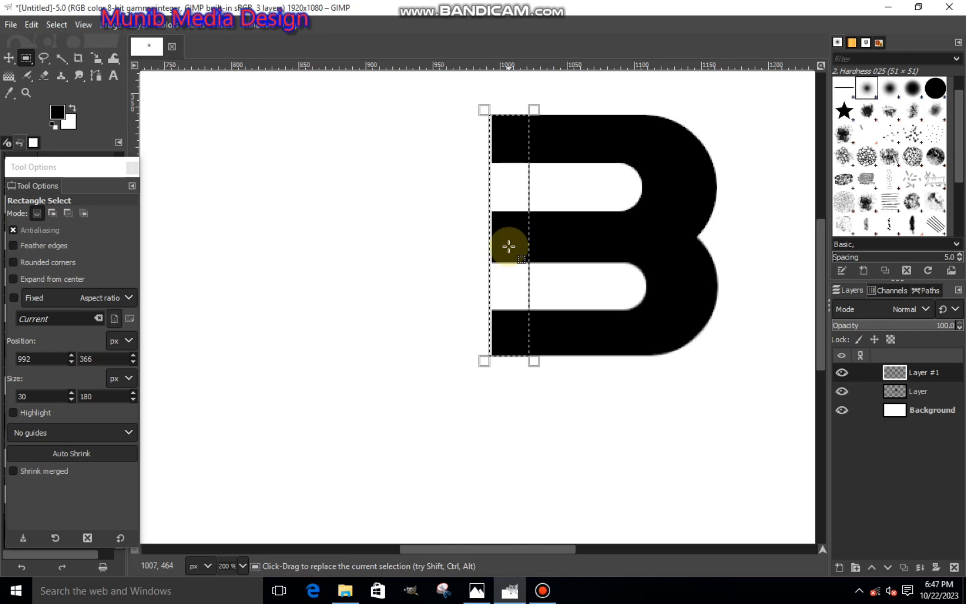
{"action": "scroll", "coordinate": [508, 246], "scroll_direction": "down", "scroll_amount": 1}
{"action": "right_click", "coordinate": [524, 273]}
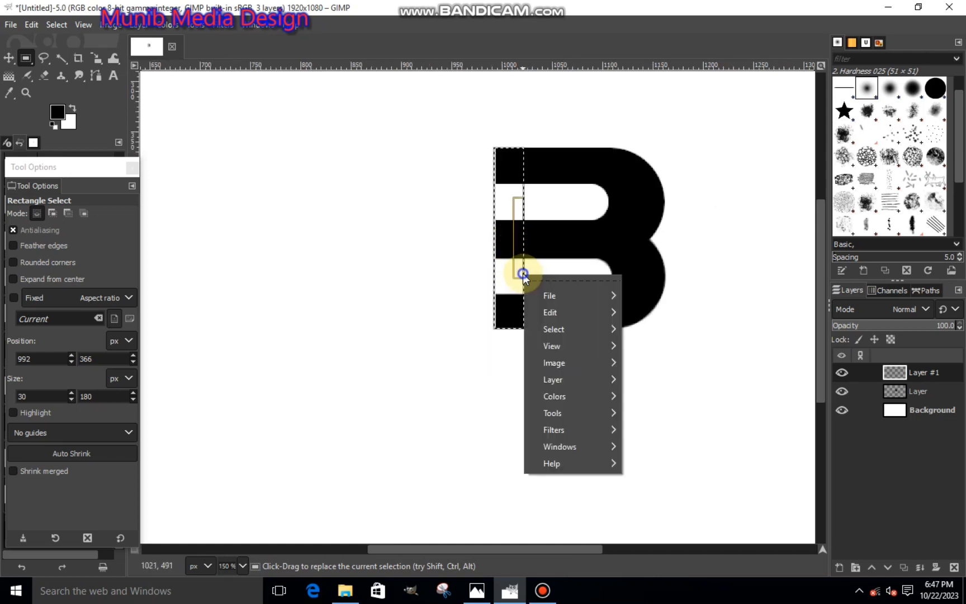
{"action": "mouse_move", "coordinate": [556, 313]}
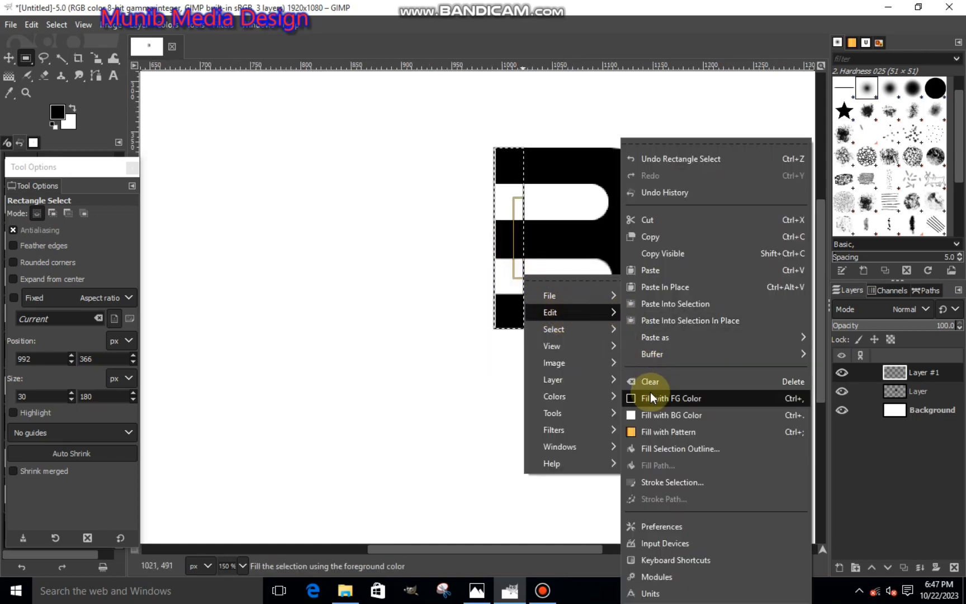
{"action": "left_click", "coordinate": [650, 398]}
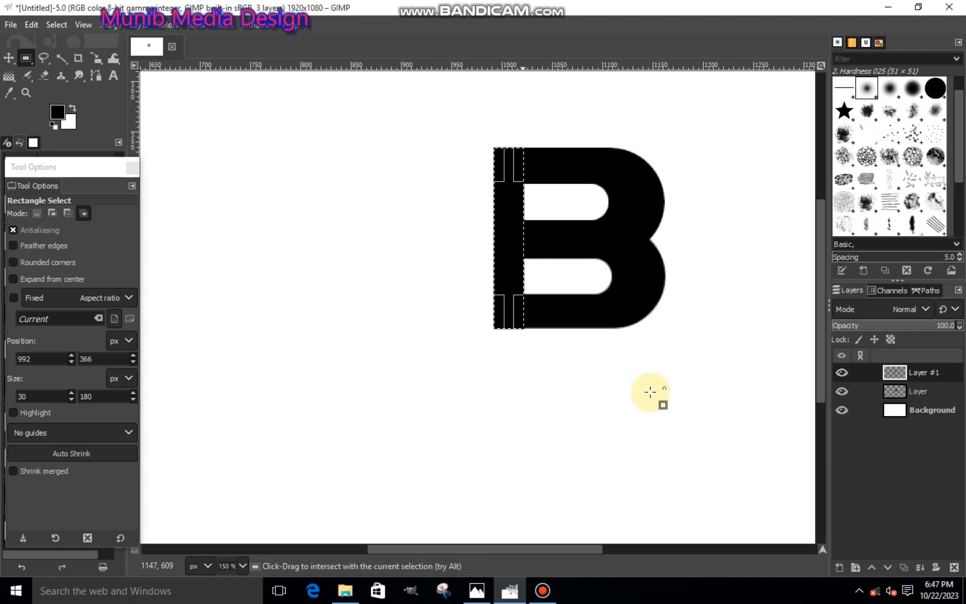
{"action": "key", "text": "shift+ctrl+a"}
{"action": "scroll", "coordinate": [650, 392], "scroll_direction": "down", "scroll_amount": 2}
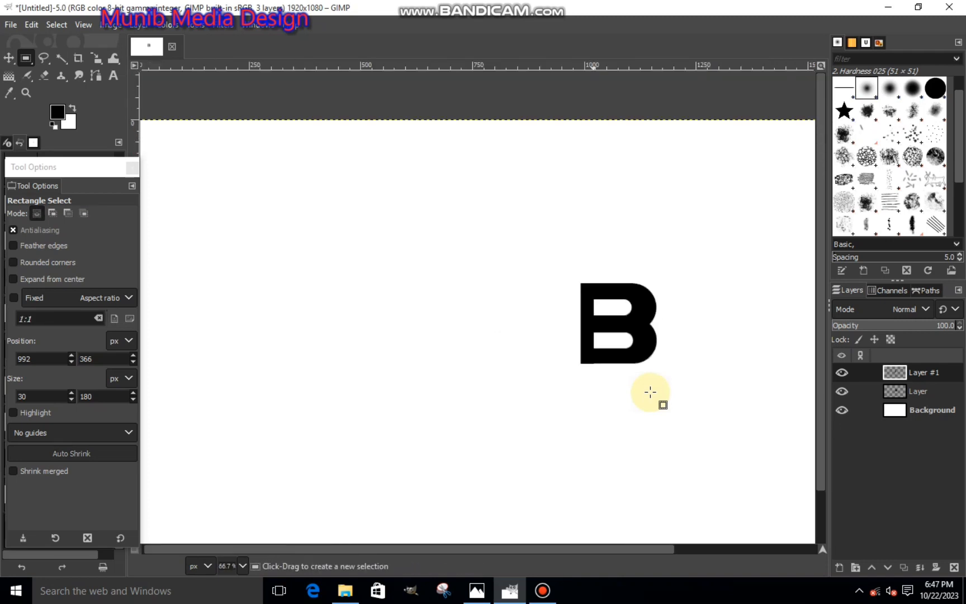
{"action": "scroll", "coordinate": [647, 391], "scroll_direction": "down", "scroll_amount": 1}
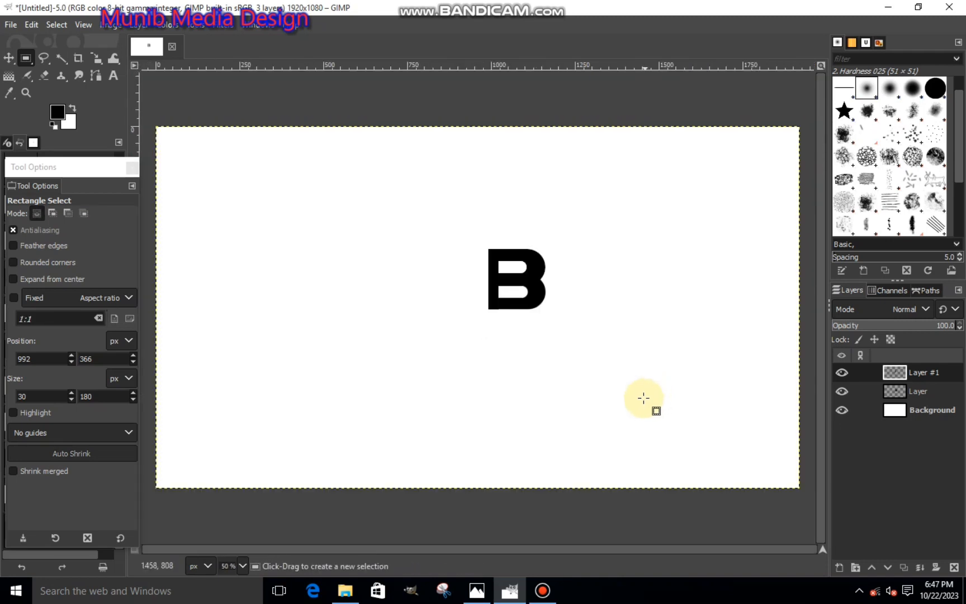
Merge the stem layer down into the B layer and add another new layer on top.
{"action": "right_click", "coordinate": [910, 374]}
{"action": "left_click", "coordinate": [823, 174]}
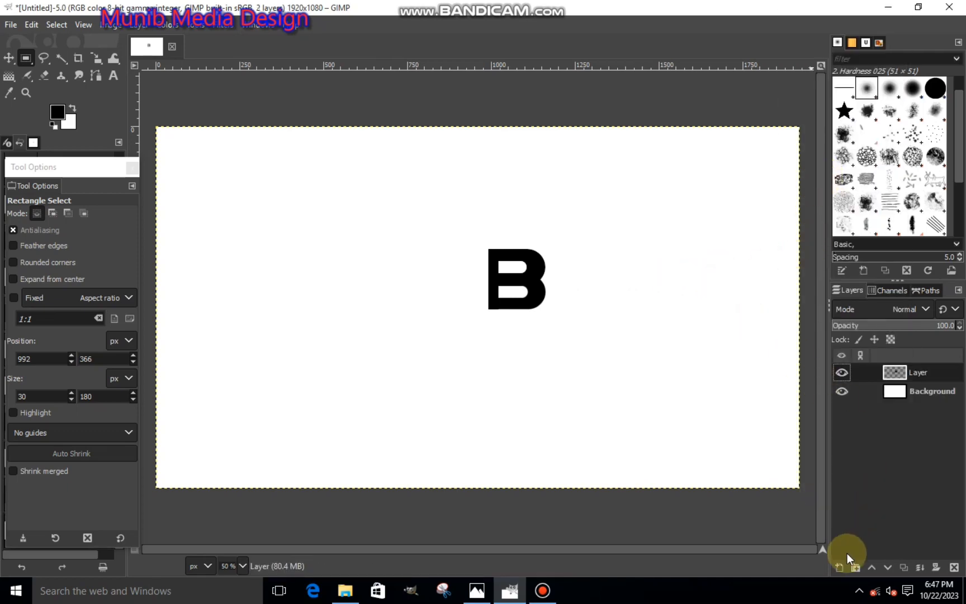
{"action": "left_click", "coordinate": [839, 566]}
{"action": "key", "text": "Return"}
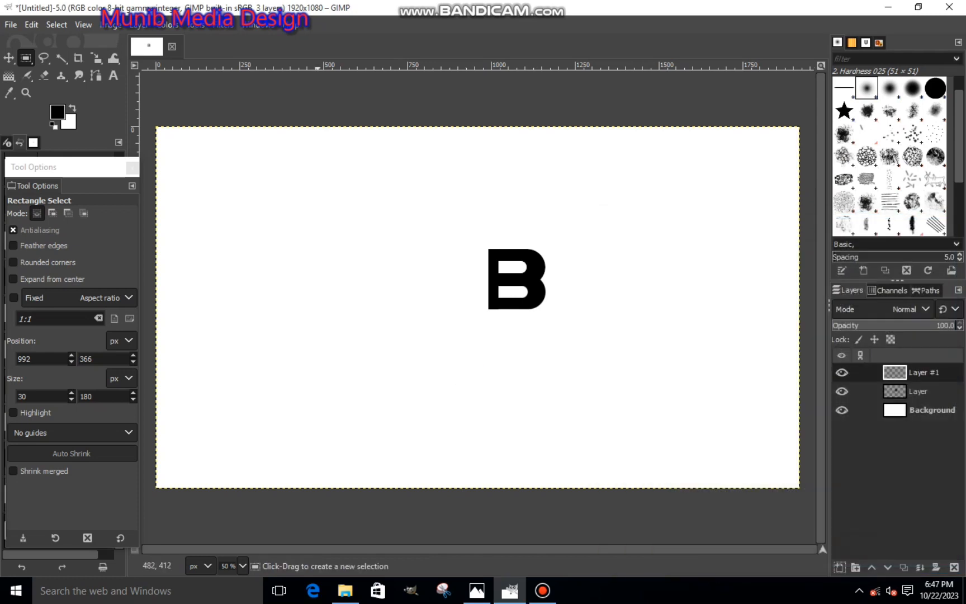
Select a rectangle of about 363 × 180 px left of the B, overlapping its stem and aligned with the letter's height.
{"action": "left_click_drag", "start_coordinate": [369, 240], "coordinate": [500, 310]}
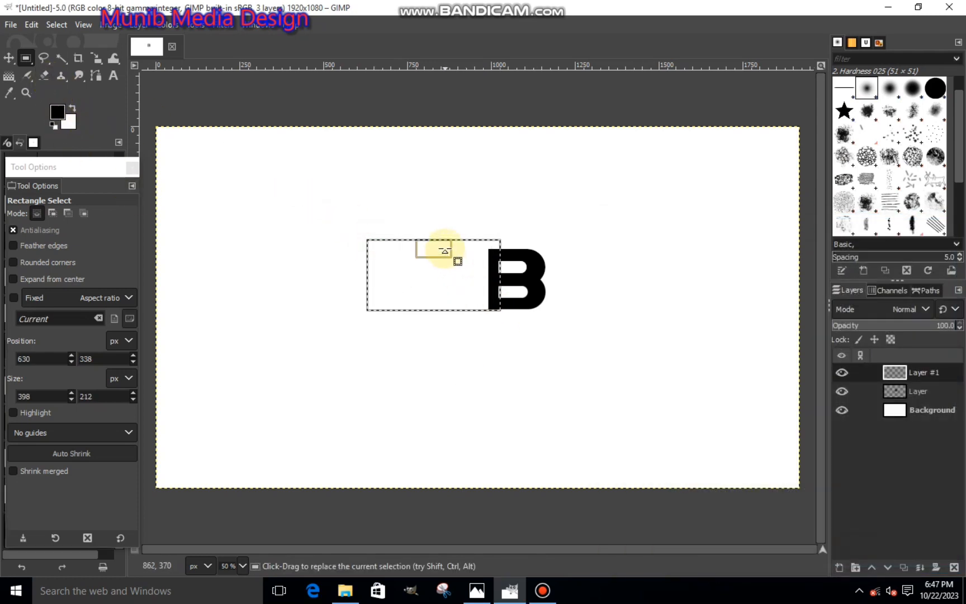
{"action": "left_click_drag", "start_coordinate": [444, 251], "coordinate": [443, 258]}
{"action": "left_click", "coordinate": [450, 278]}
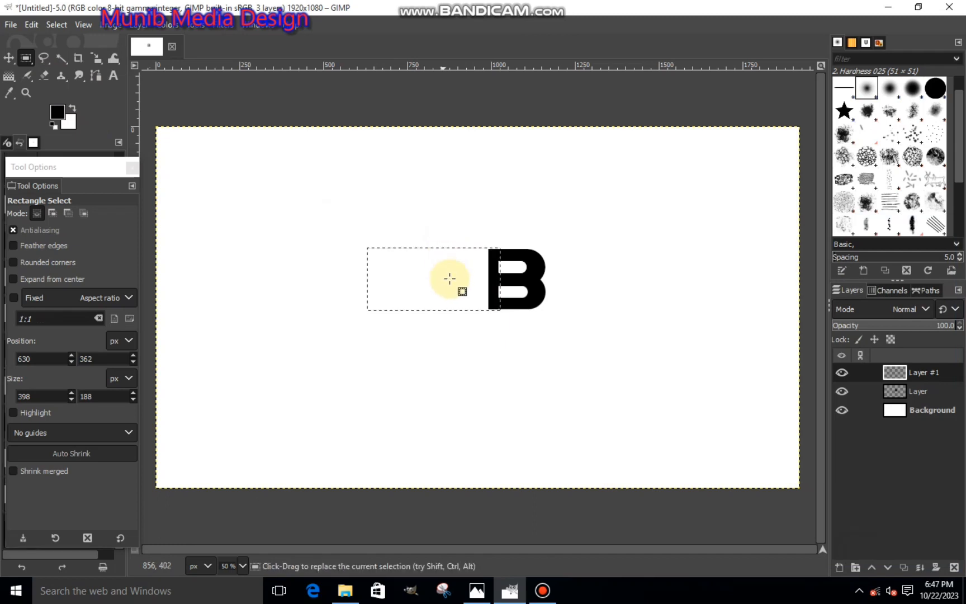
{"action": "scroll", "coordinate": [456, 288], "scroll_direction": "up", "scroll_amount": 2}
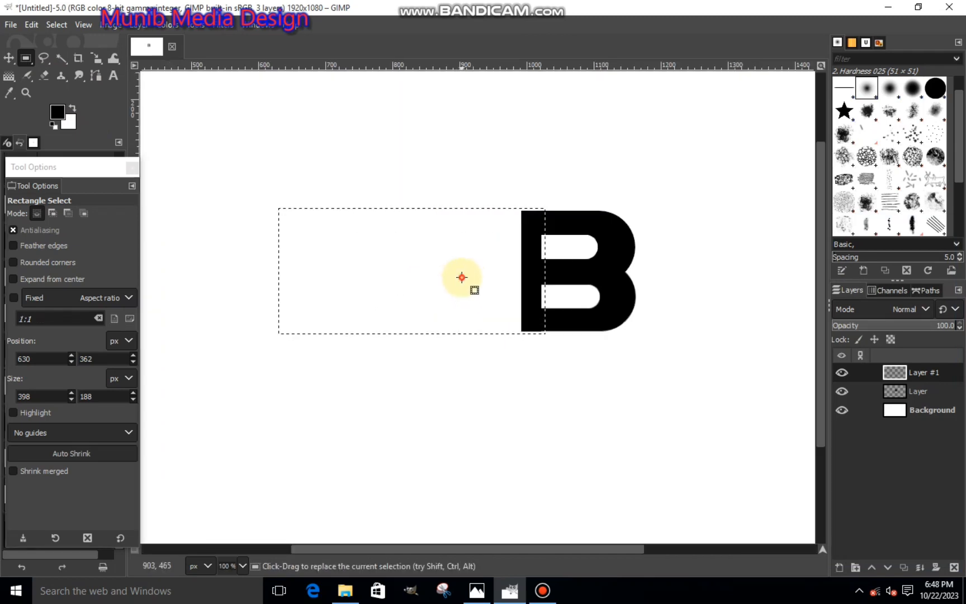
{"action": "left_click", "coordinate": [460, 275]}
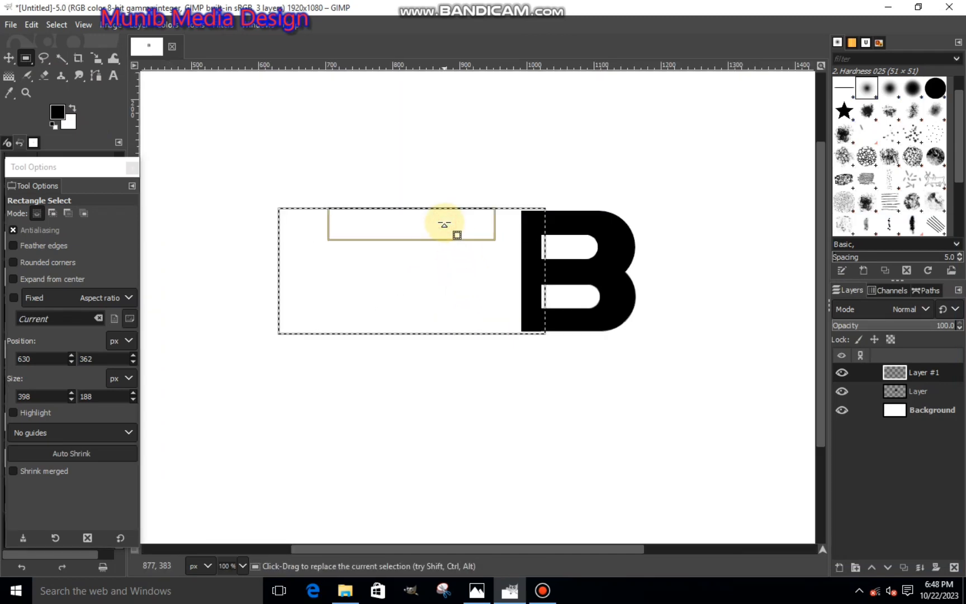
{"action": "left_click_drag", "start_coordinate": [444, 224], "coordinate": [443, 225]}
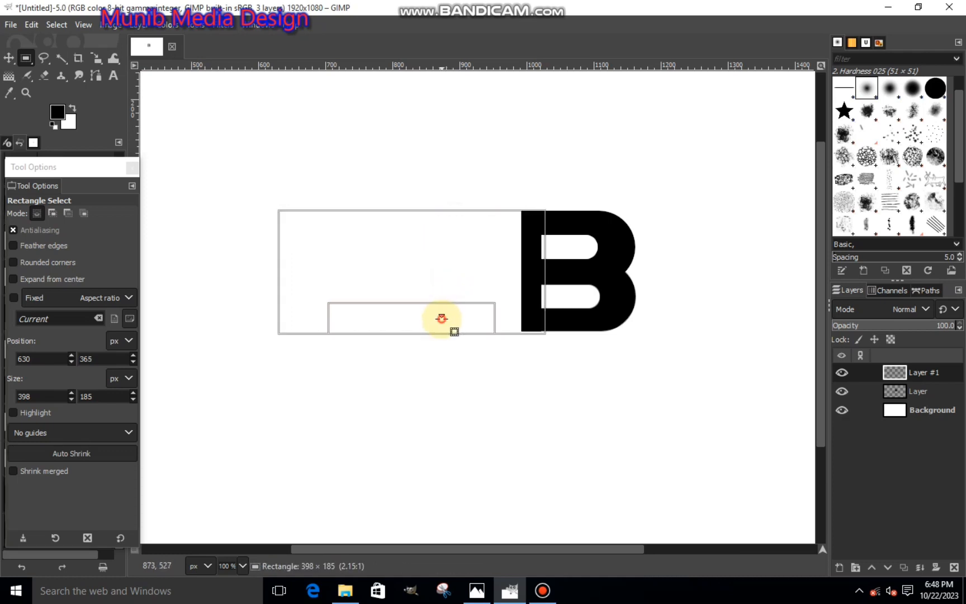
{"action": "left_click_drag", "start_coordinate": [443, 317], "coordinate": [441, 312]}
{"action": "left_click_drag", "start_coordinate": [297, 259], "coordinate": [324, 263]}
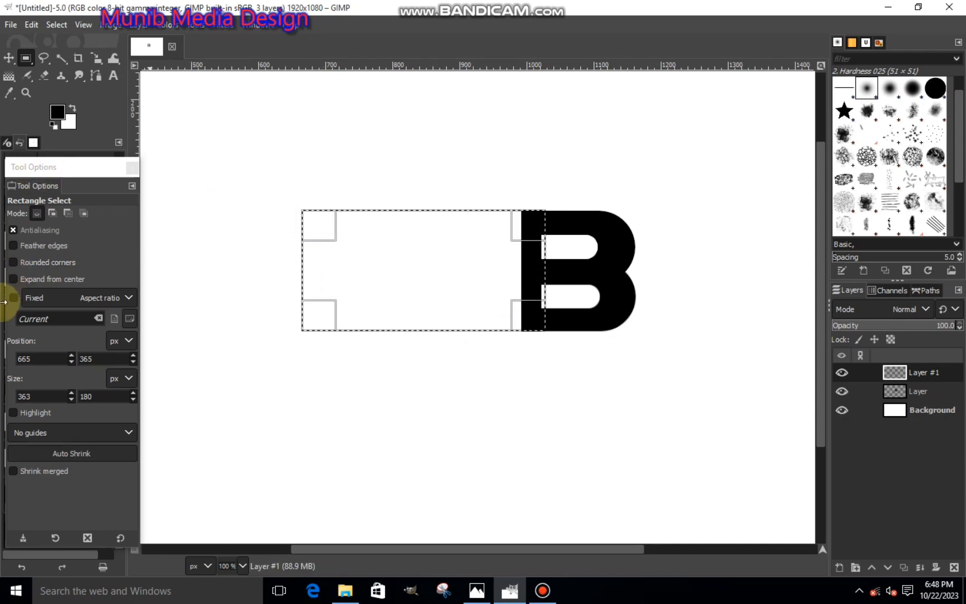
Turn on rounded corners for the rectangular selection and fill it with the black foreground color.
{"action": "left_click", "coordinate": [13, 262]}
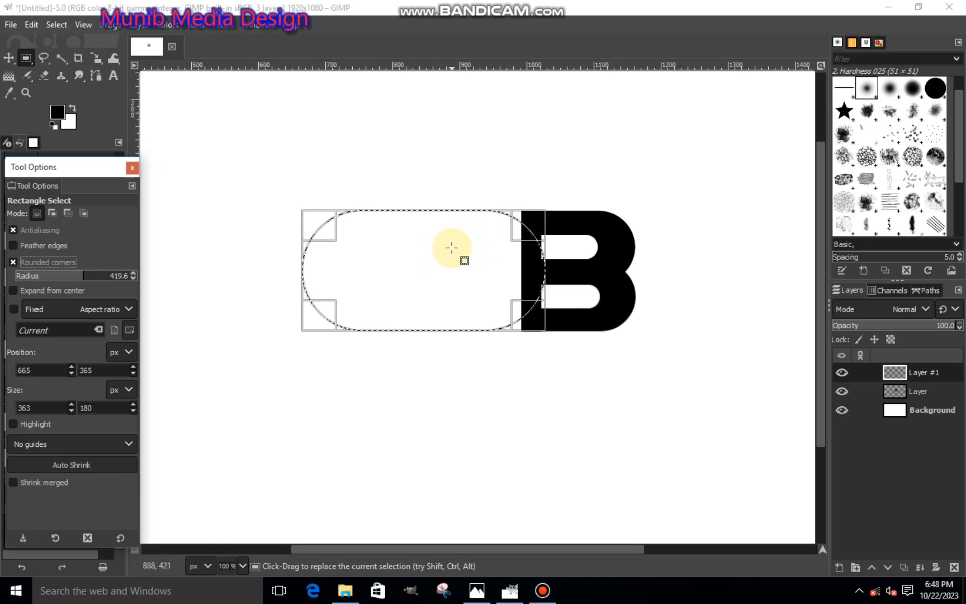
{"action": "right_click", "coordinate": [465, 267]}
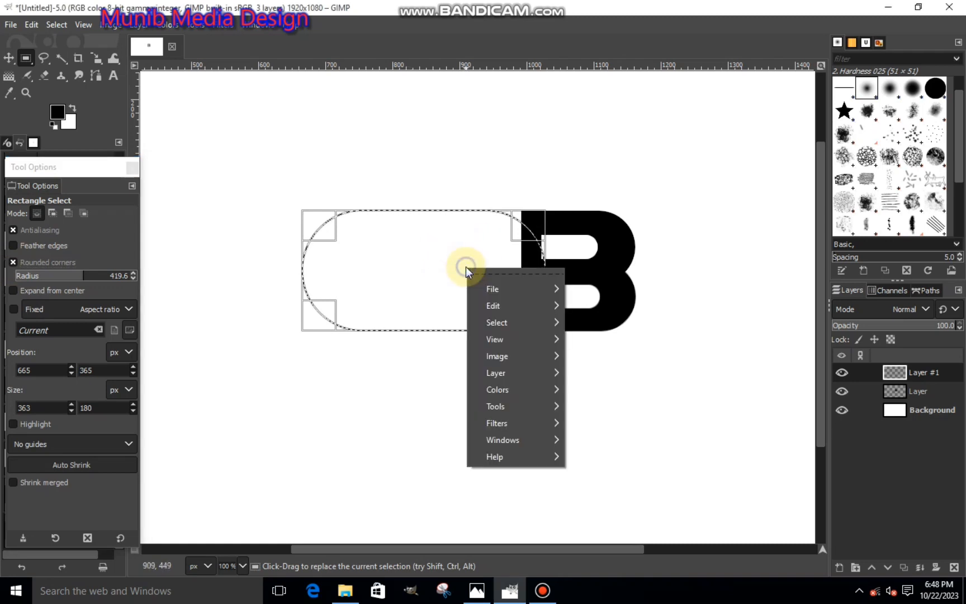
{"action": "mouse_move", "coordinate": [513, 311]}
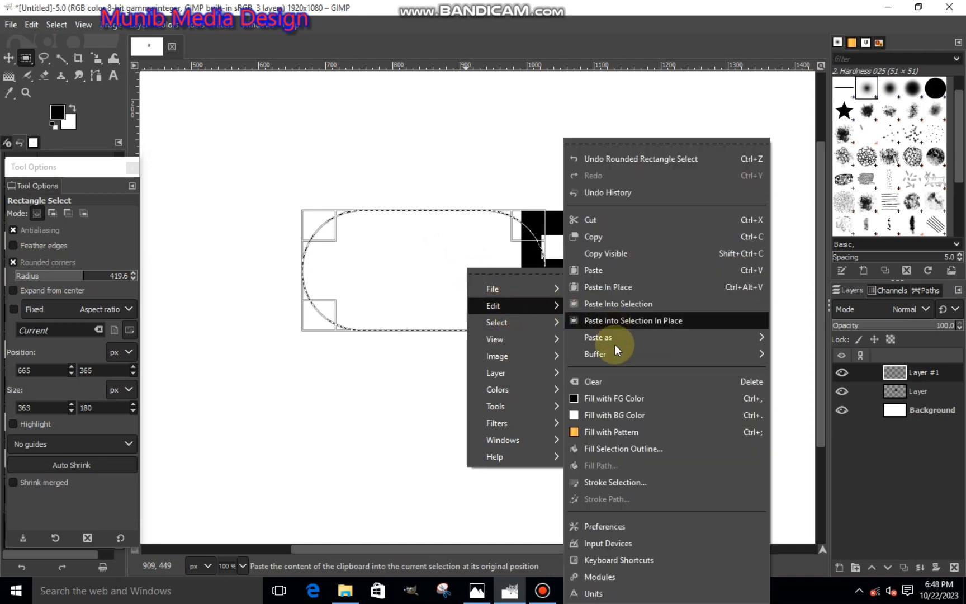
{"action": "left_click", "coordinate": [584, 399]}
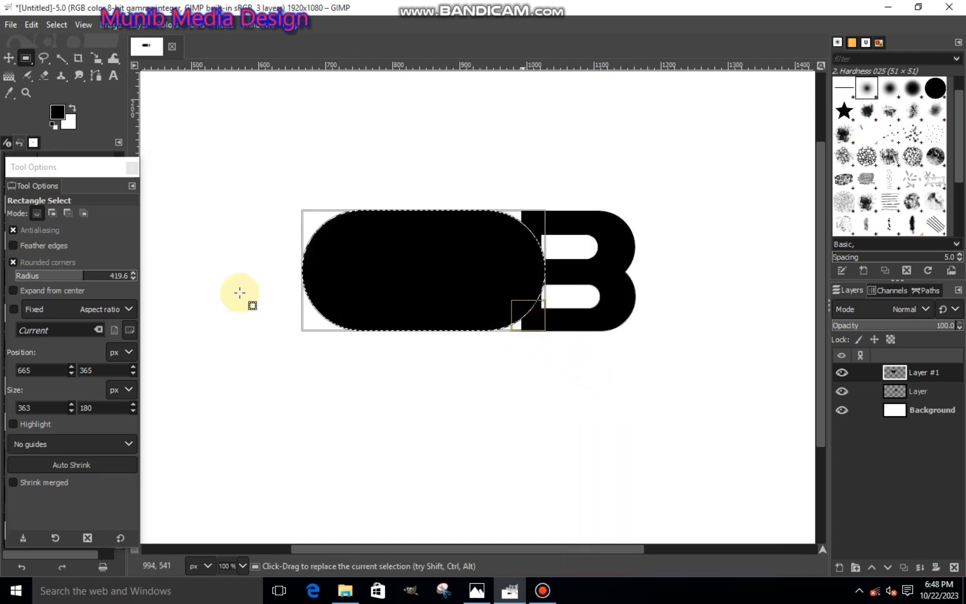
With expansion from center on, shrink the rounded selection to about 297 × 124 px, cut out the black inside it, and deselect.
{"action": "left_click", "coordinate": [13, 290]}
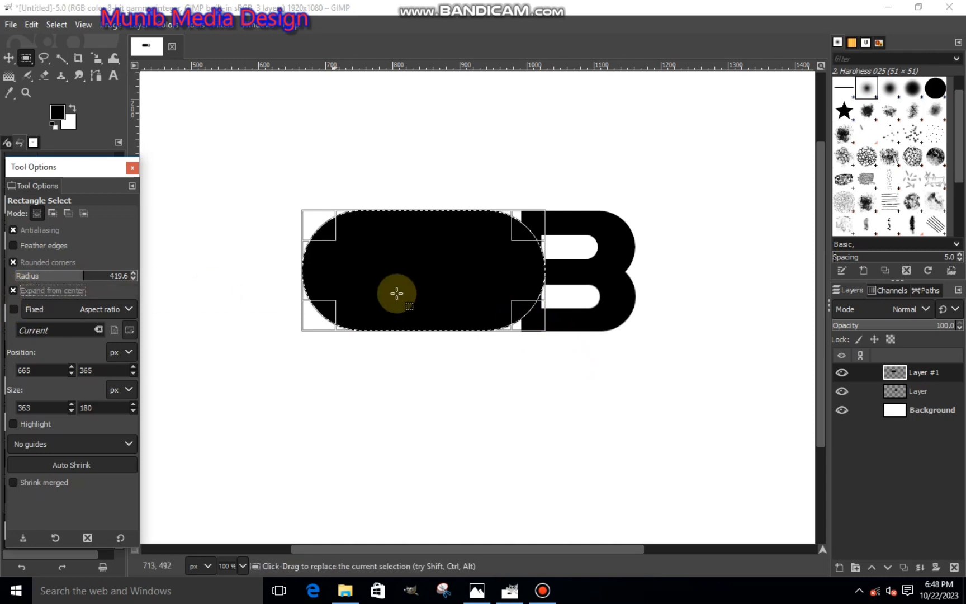
{"action": "left_click_drag", "start_coordinate": [527, 311], "coordinate": [514, 275]}
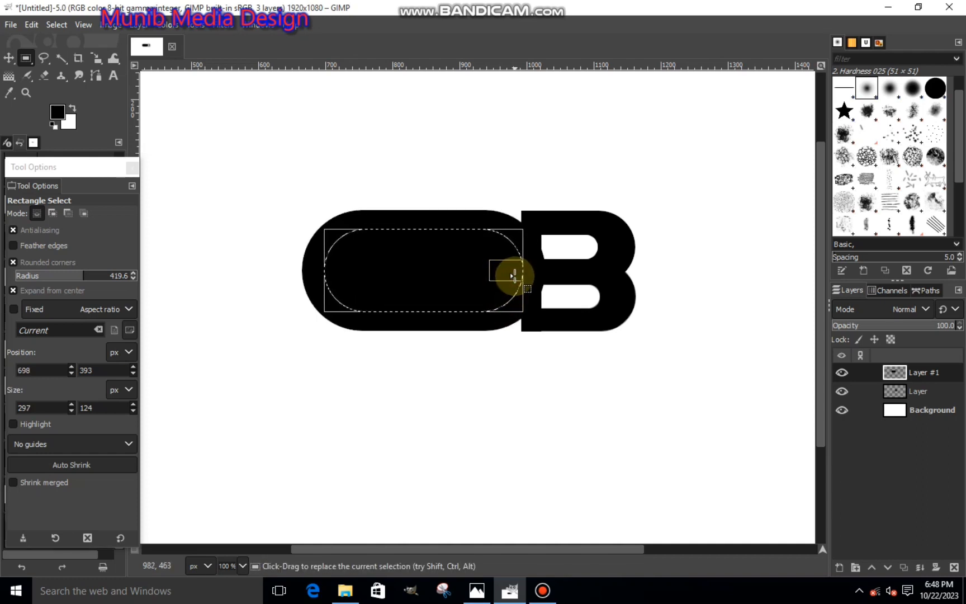
{"action": "right_click", "coordinate": [450, 271]}
{"action": "mouse_move", "coordinate": [490, 312]}
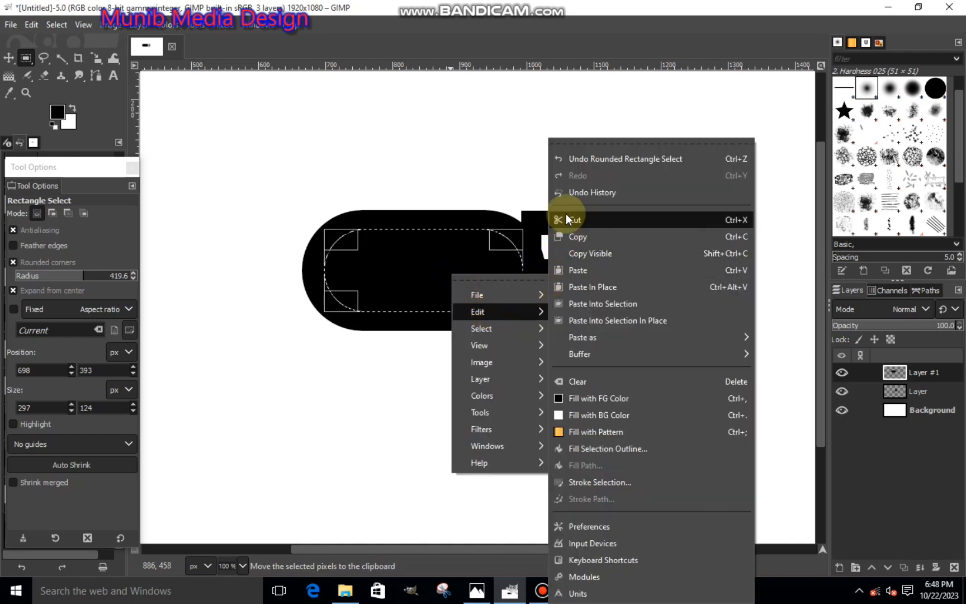
{"action": "left_click", "coordinate": [567, 219]}
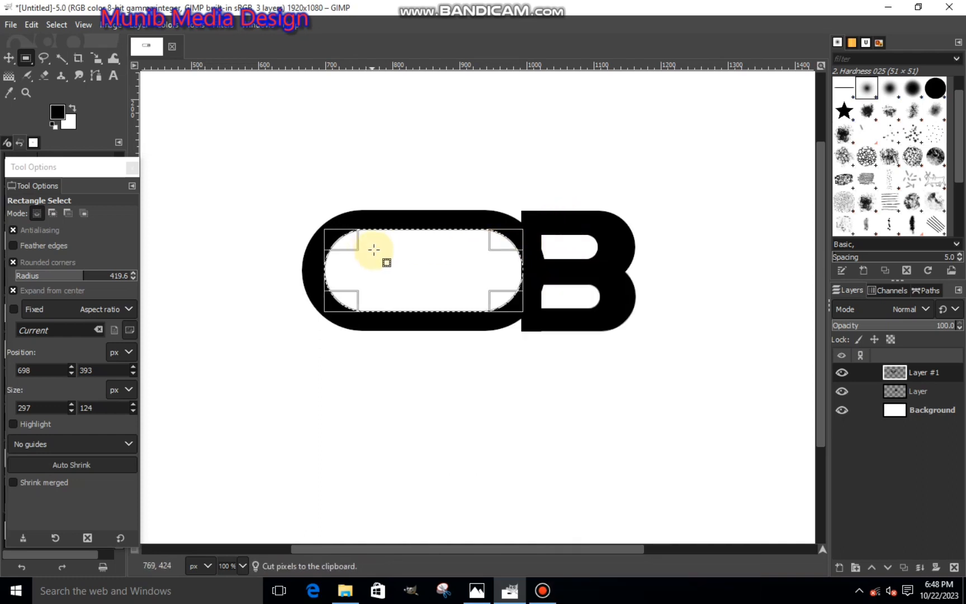
{"action": "left_click", "coordinate": [281, 255]}
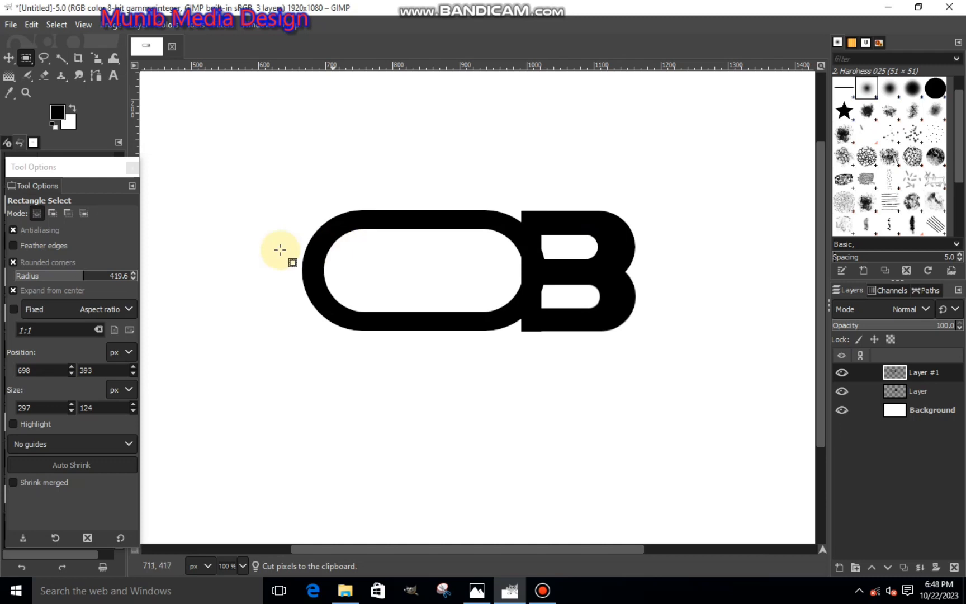
Turn off rounded corners and expansion from center, cut a rectangle of about 247 × 273 px from the ring's B-side portion, and deselect.
{"action": "left_click", "coordinate": [13, 262]}
{"action": "left_click", "coordinate": [14, 279]}
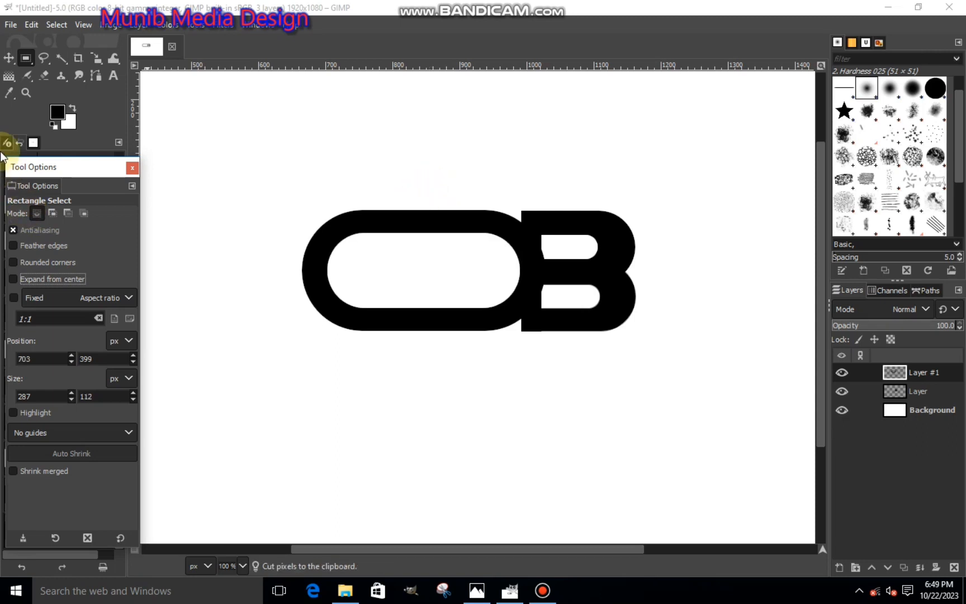
{"action": "left_click_drag", "start_coordinate": [431, 190], "coordinate": [589, 370]}
{"action": "left_click_drag", "start_coordinate": [445, 249], "coordinate": [438, 250]}
{"action": "key", "text": "ctrl"}
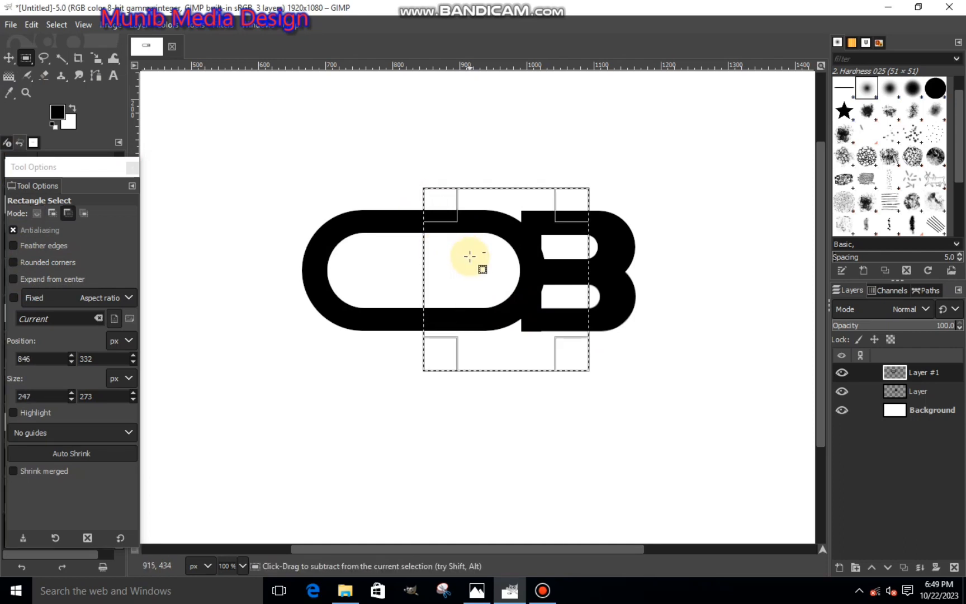
{"action": "key", "text": "ctrl+x"}
{"action": "key", "text": "ctrl+shift+a"}
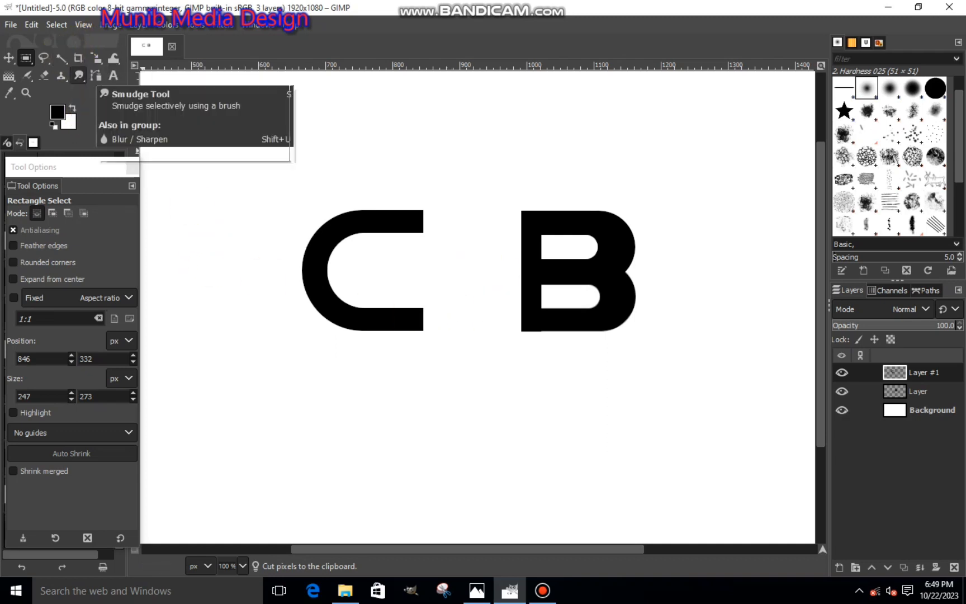
With the Scale tool, move the C-shaped layer toward the B at its original size, leaving a narrow gap before the stem.
{"action": "left_click", "coordinate": [96, 58]}
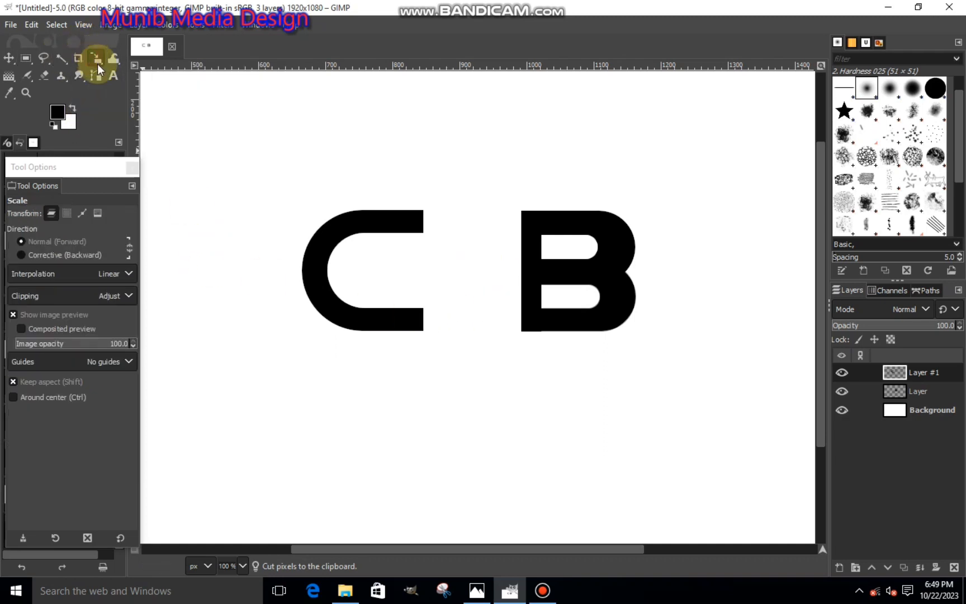
{"action": "left_click", "coordinate": [377, 342]}
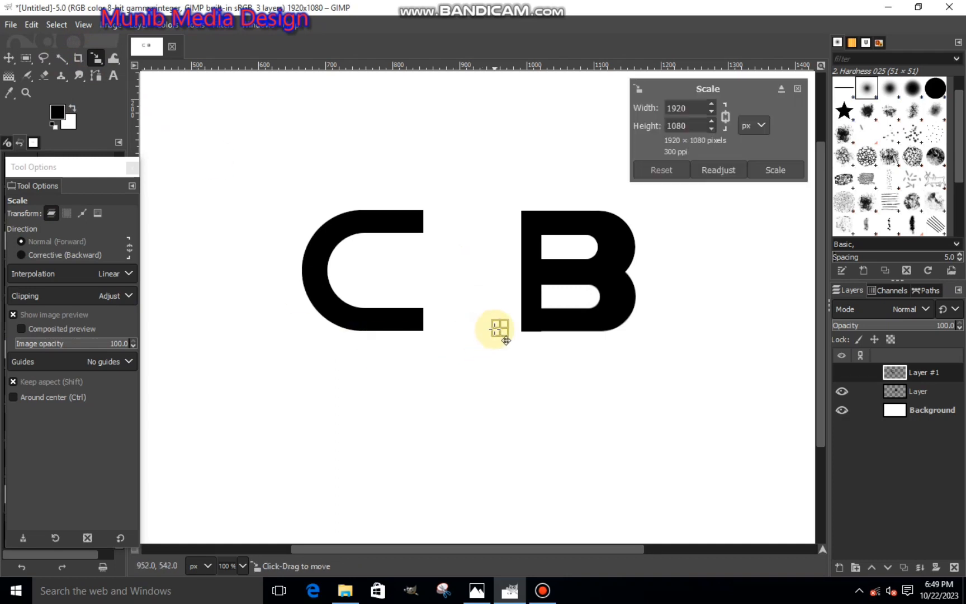
{"action": "left_click_drag", "start_coordinate": [498, 330], "coordinate": [586, 330]}
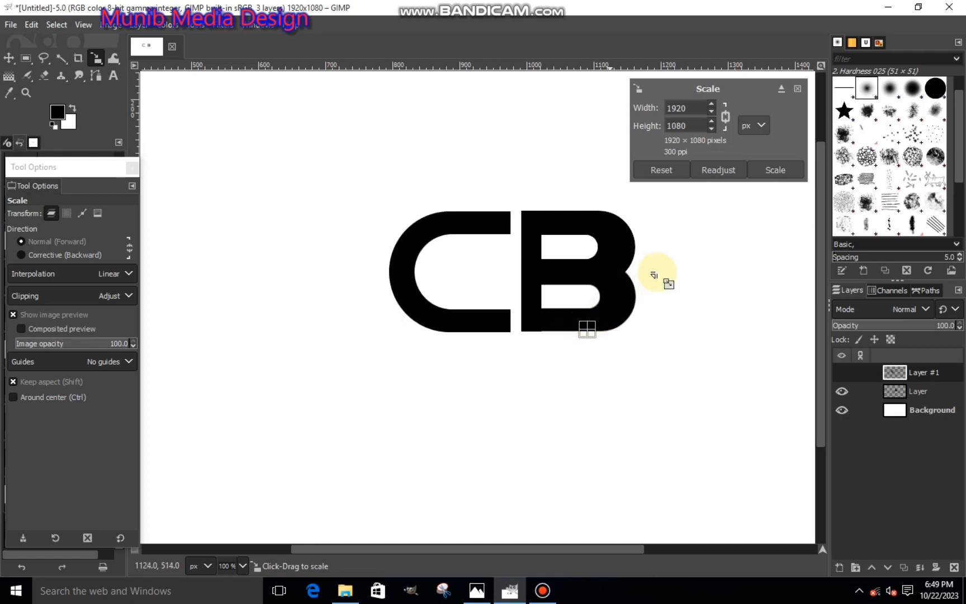
{"action": "left_click", "coordinate": [762, 171]}
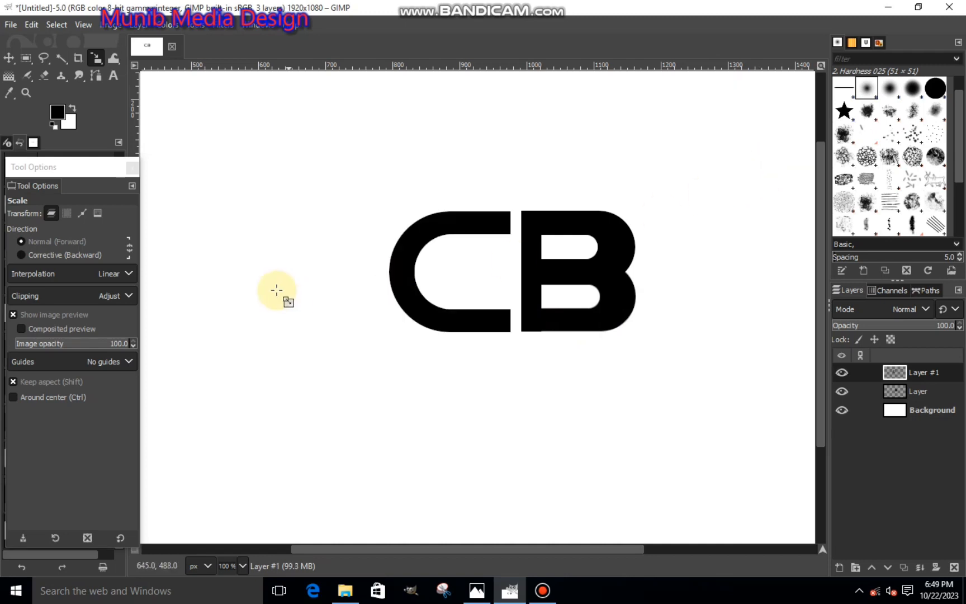
Outline a four-corner free selection with a slanted side around the end of the C's lower arm, cut it out, and deselect.
{"action": "left_click", "coordinate": [44, 60]}
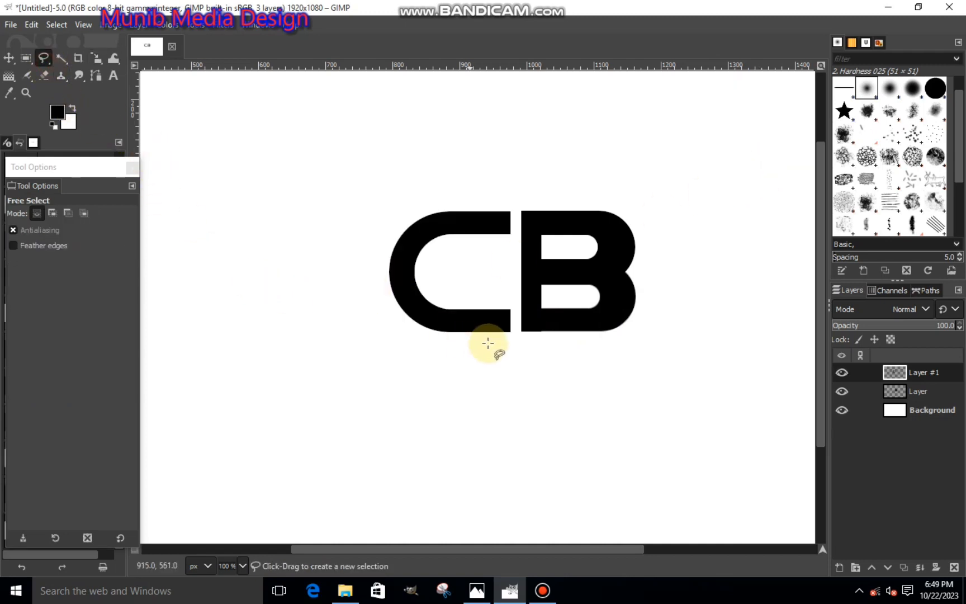
{"action": "left_click", "coordinate": [493, 299]}
{"action": "left_click", "coordinate": [462, 348]}
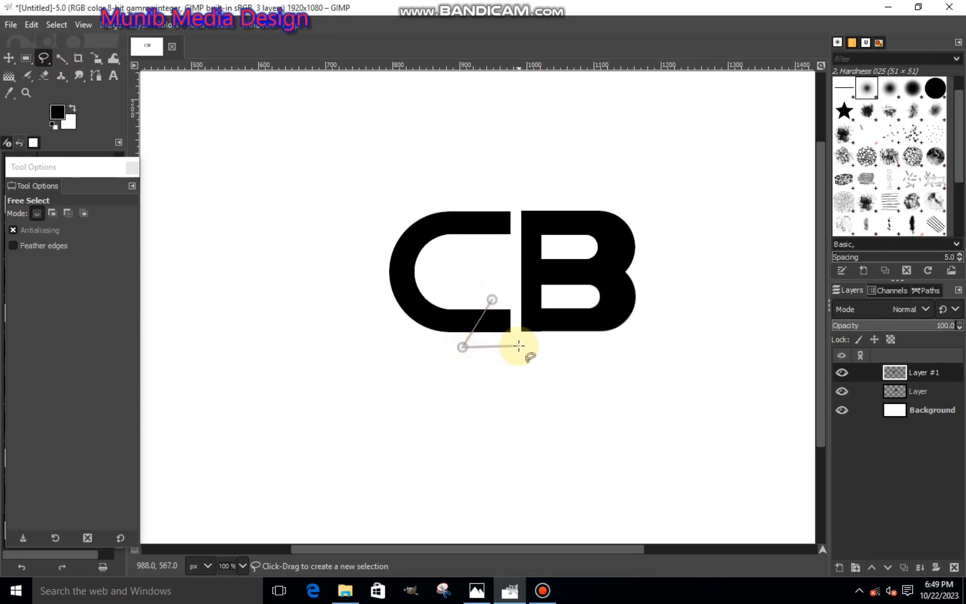
{"action": "left_click", "coordinate": [519, 346]}
{"action": "left_click", "coordinate": [515, 304]}
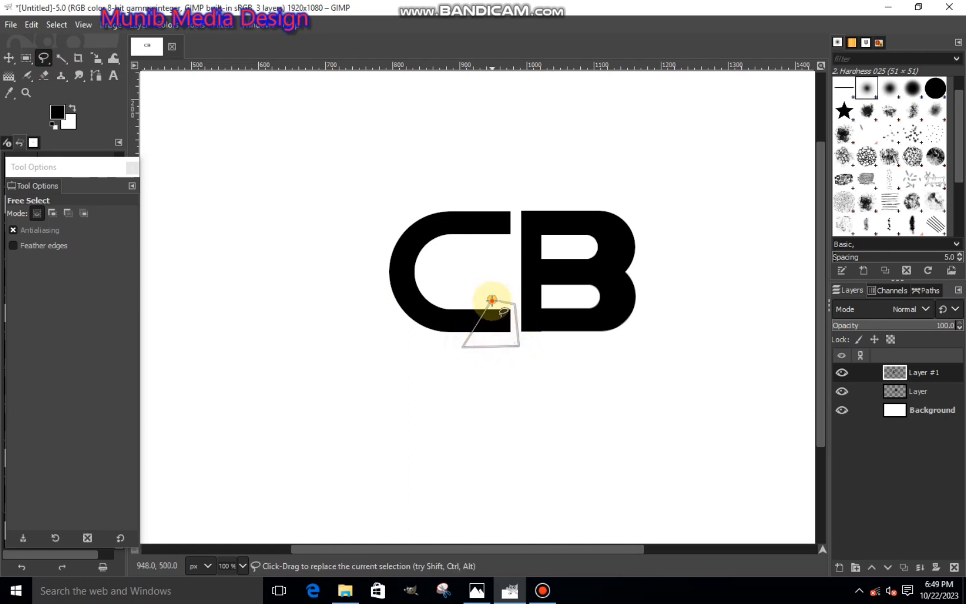
{"action": "left_click", "coordinate": [492, 300]}
{"action": "right_click", "coordinate": [499, 341]}
{"action": "mouse_move", "coordinate": [525, 379]}
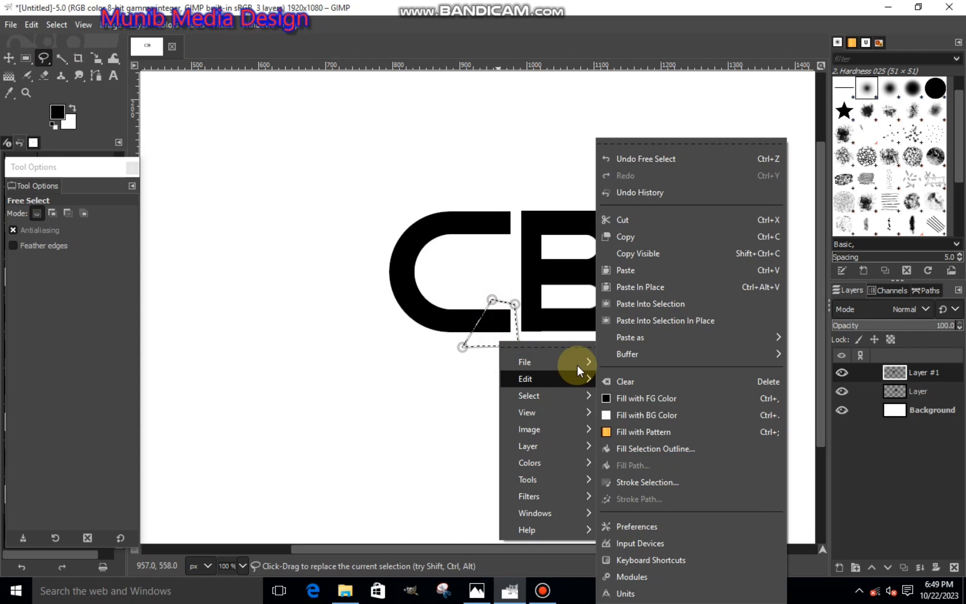
{"action": "left_click", "coordinate": [625, 220]}
{"action": "key", "text": "shift+ctrl+a"}
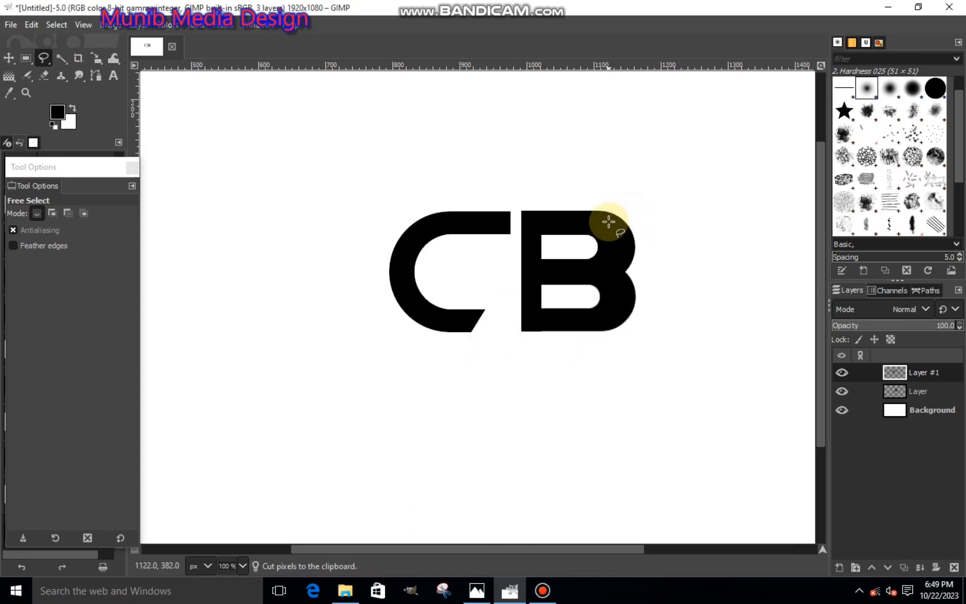
Scale the C layer to 1943 × 1093 px with its aspect kept, position its upper arm just short of the B's stem, and apply.
{"action": "scroll", "coordinate": [609, 222], "scroll_direction": "down", "scroll_amount": 2}
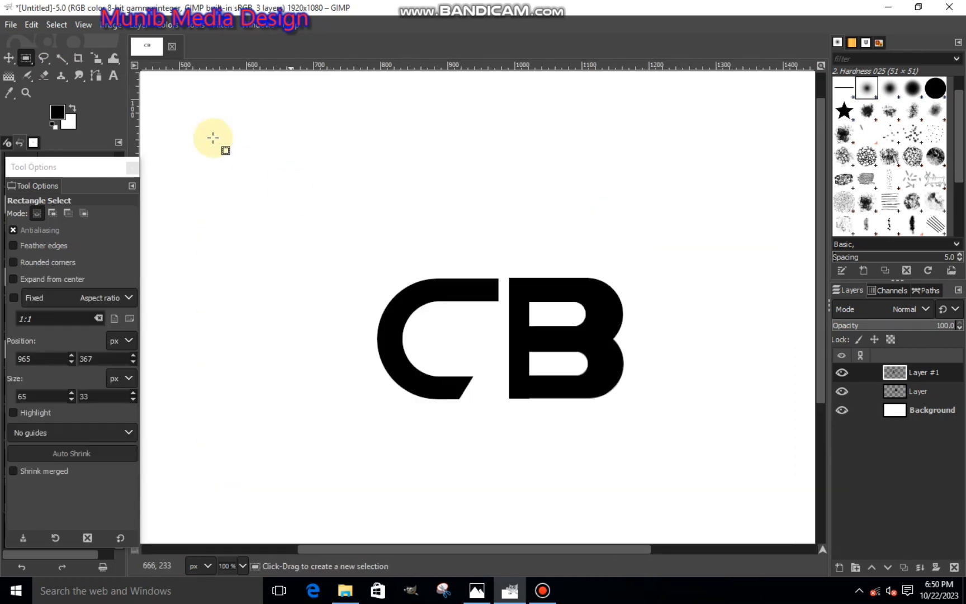
{"action": "key", "text": "minus"}
{"action": "key", "text": "minus"}
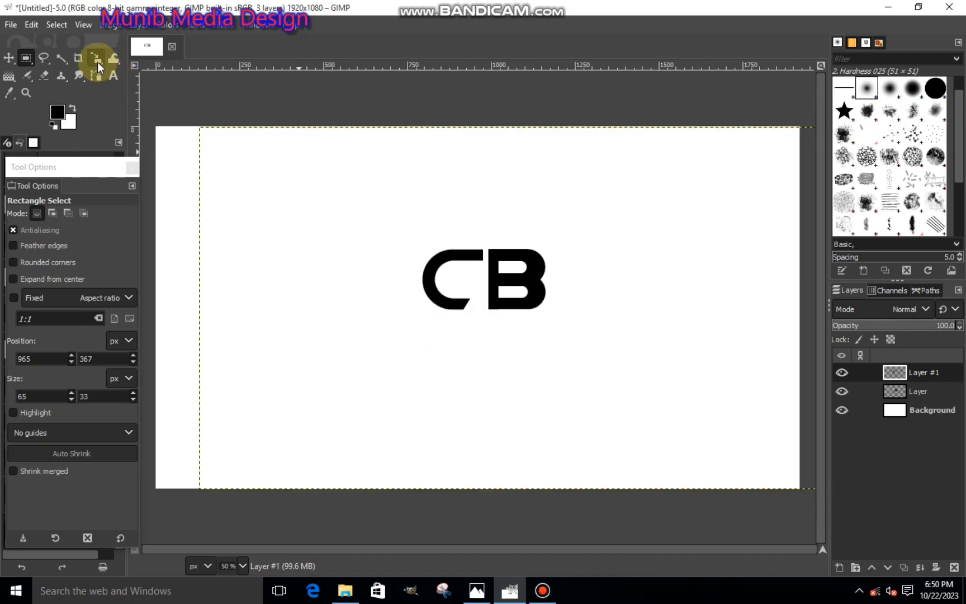
{"action": "left_click", "coordinate": [97, 59]}
{"action": "left_click", "coordinate": [427, 185]}
{"action": "left_click_drag", "start_coordinate": [427, 185], "coordinate": [621, 324]}
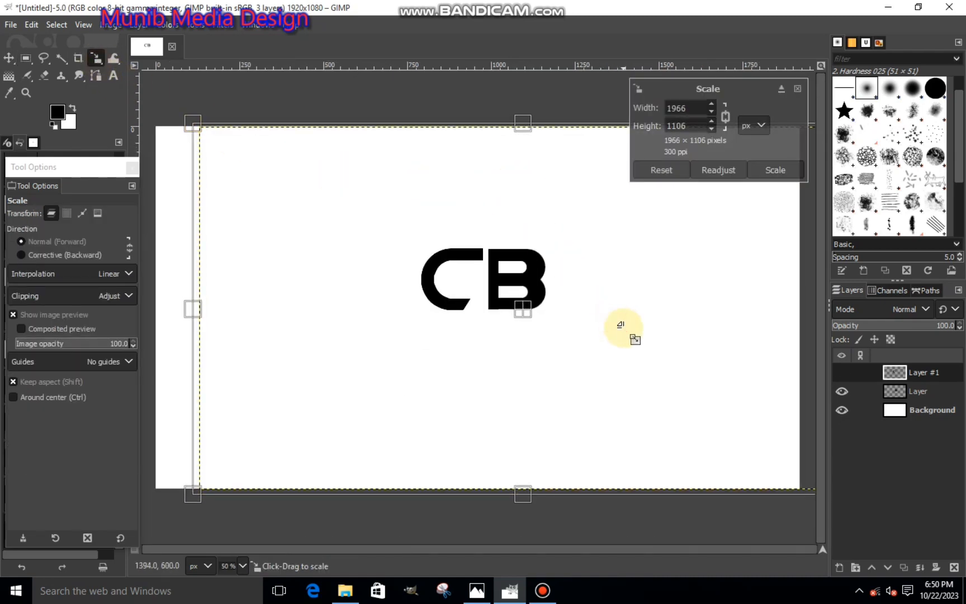
{"action": "left_click_drag", "start_coordinate": [534, 323], "coordinate": [536, 323]}
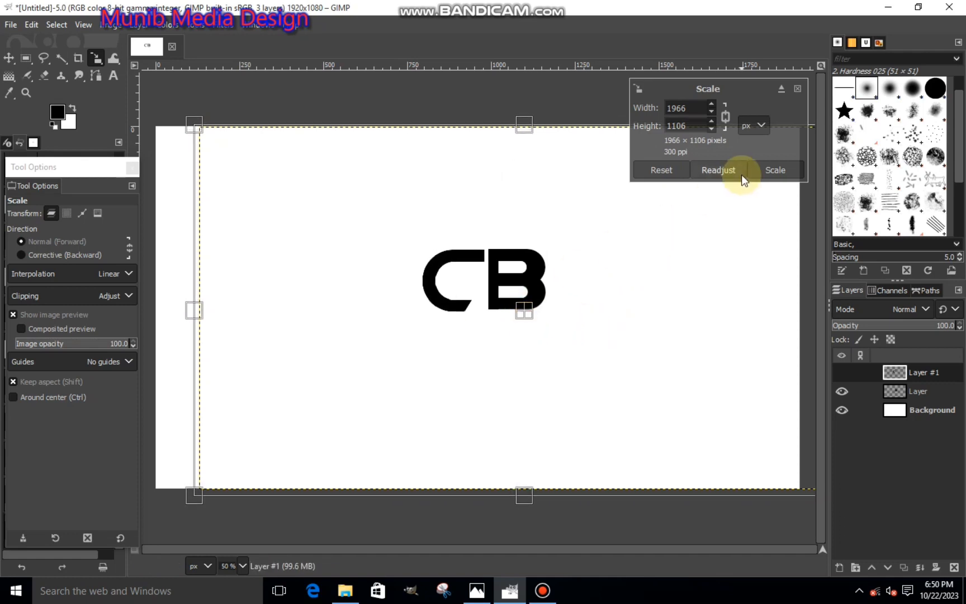
{"action": "left_click_drag", "start_coordinate": [508, 373], "coordinate": [510, 354]}
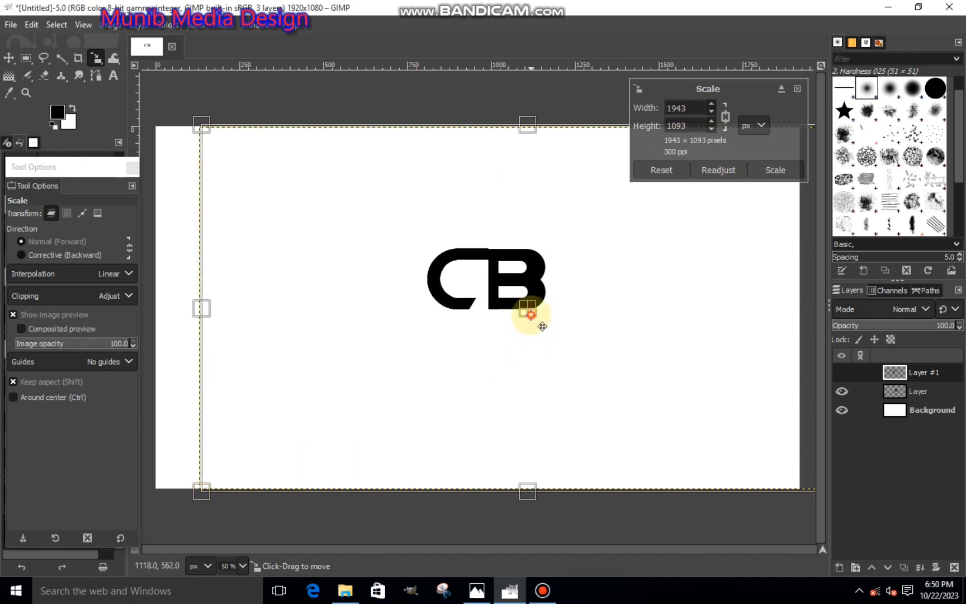
{"action": "left_click_drag", "start_coordinate": [531, 318], "coordinate": [528, 316]}
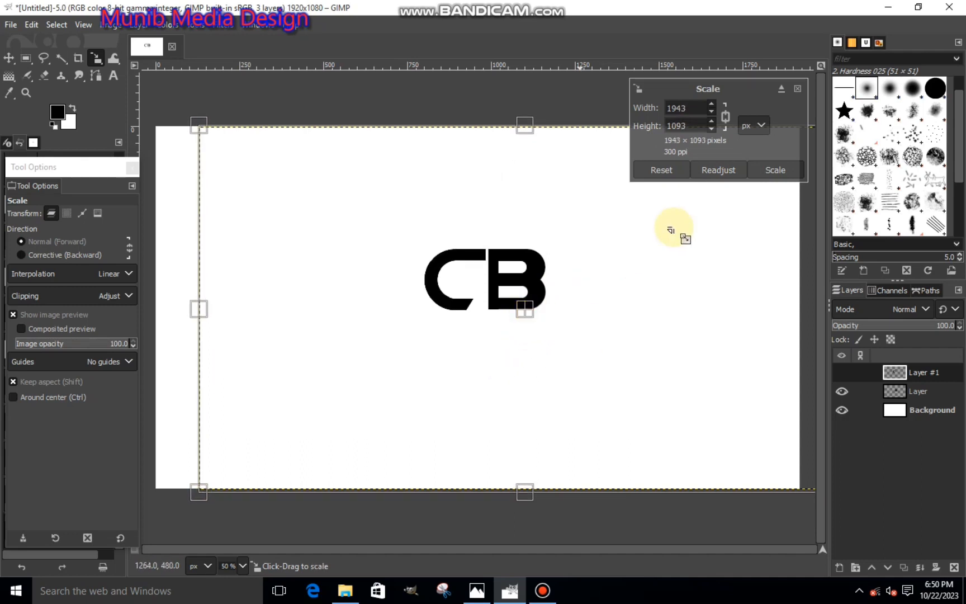
{"action": "left_click", "coordinate": [775, 171]}
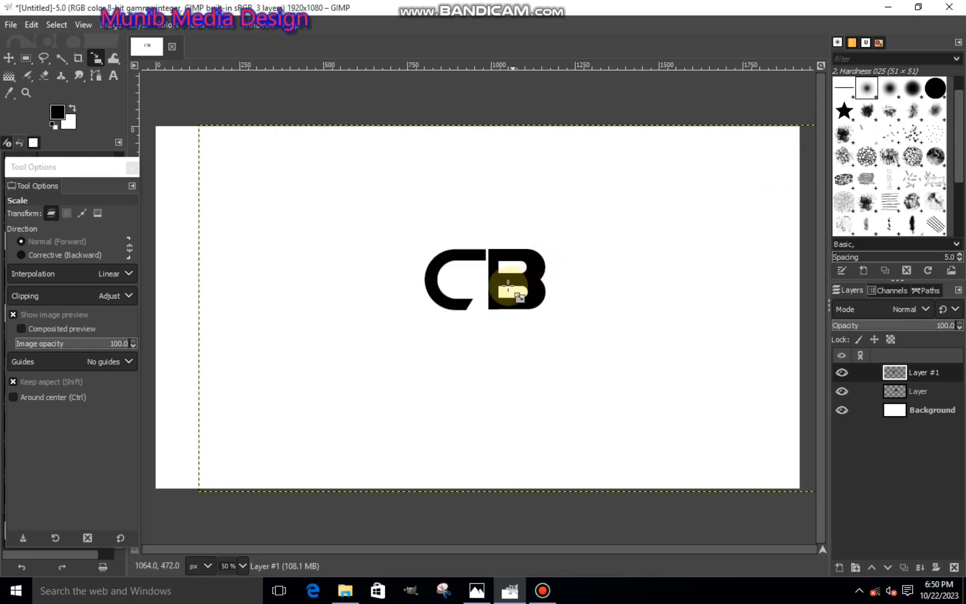
Select a 66 × 34 px rectangle bridging the C's upper arm and the B, fill it with the black foreground color, and deselect.
{"action": "scroll", "coordinate": [496, 309], "scroll_direction": "up", "scroll_amount": 3}
{"action": "scroll", "coordinate": [480, 331], "scroll_direction": "up", "scroll_amount": 1}
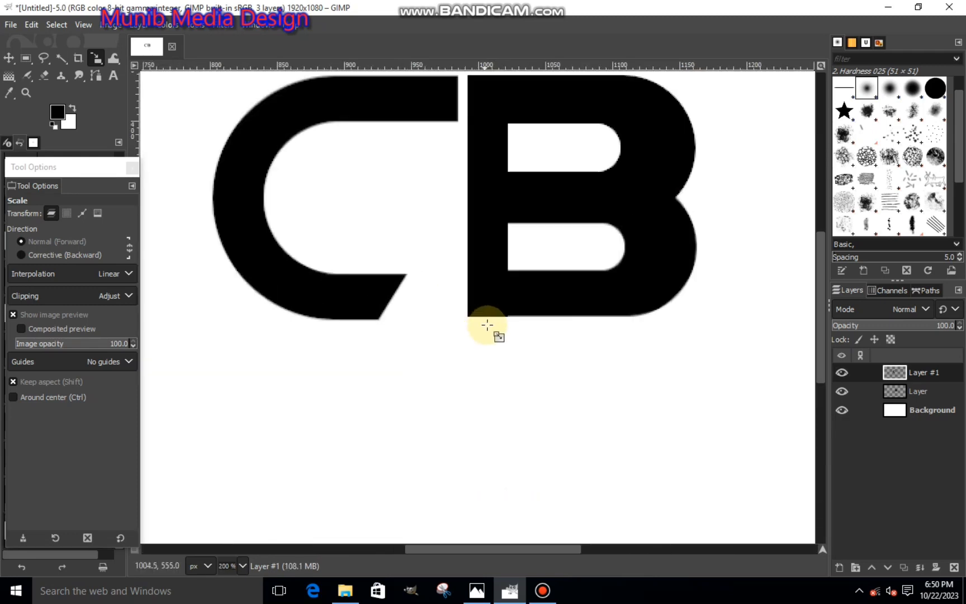
{"action": "scroll", "coordinate": [632, 240], "scroll_direction": "up", "scroll_amount": 3}
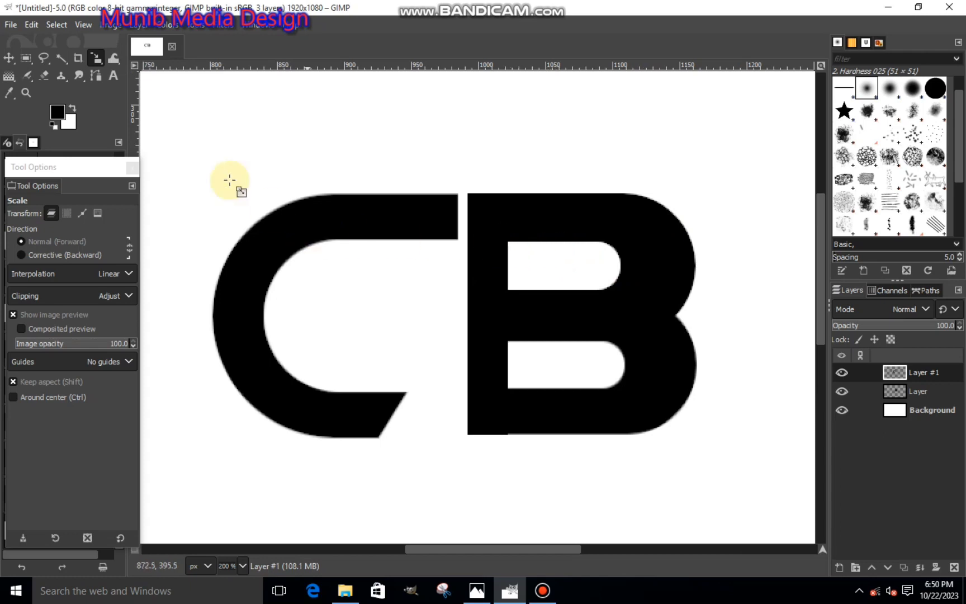
{"action": "left_click", "coordinate": [27, 58]}
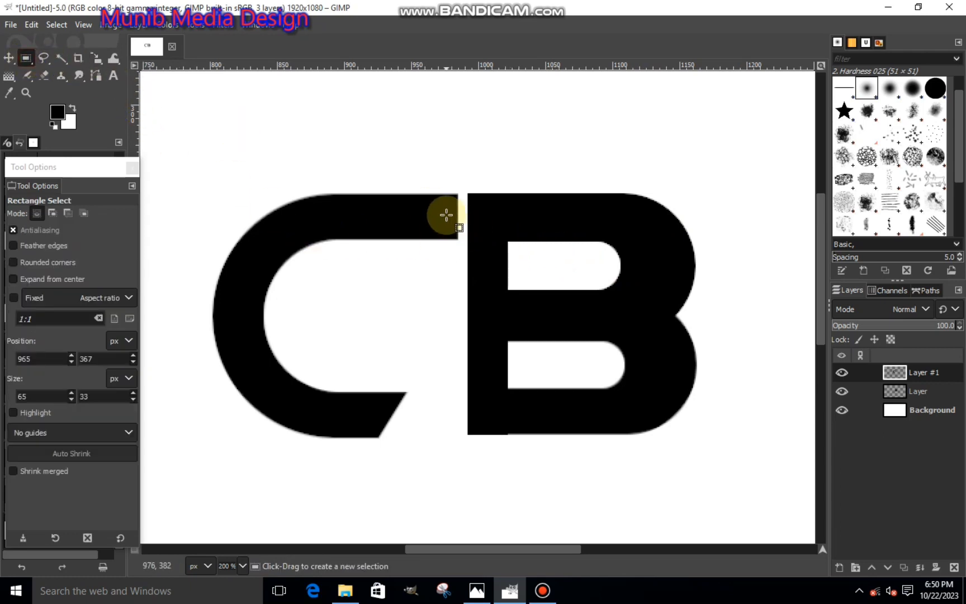
{"action": "left_click_drag", "start_coordinate": [425, 194], "coordinate": [513, 238]}
{"action": "scroll", "coordinate": [472, 211], "scroll_direction": "up", "scroll_amount": 3, "text": "ctrl"}
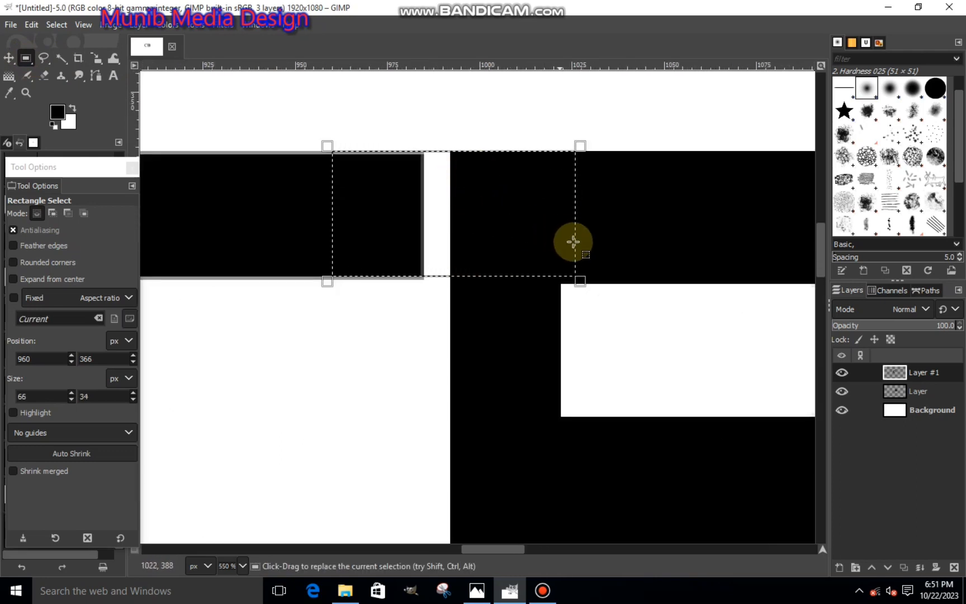
{"action": "left_click", "coordinate": [476, 242]}
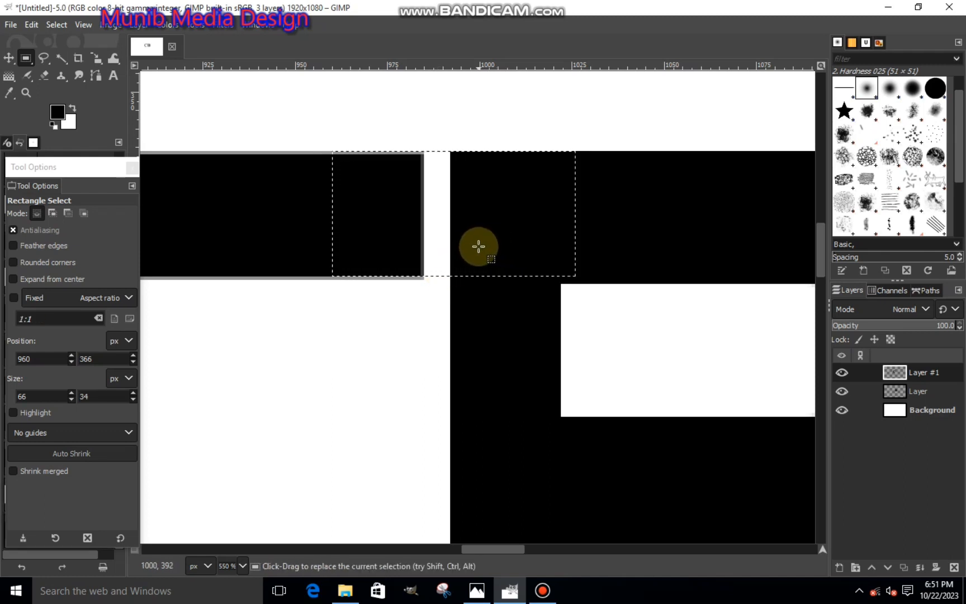
{"action": "right_click", "coordinate": [507, 252]}
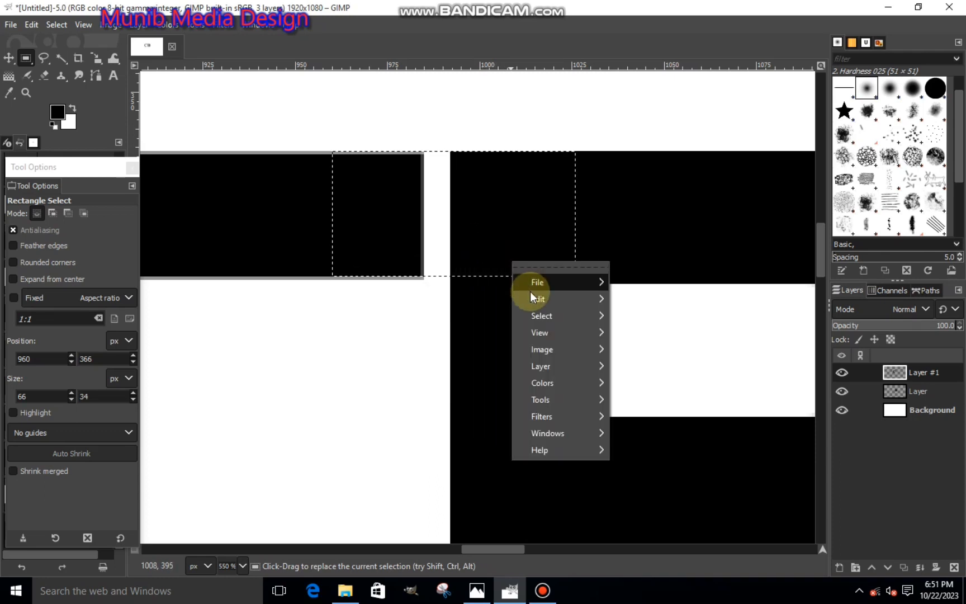
{"action": "mouse_move", "coordinate": [550, 294]}
{"action": "left_click", "coordinate": [643, 396]}
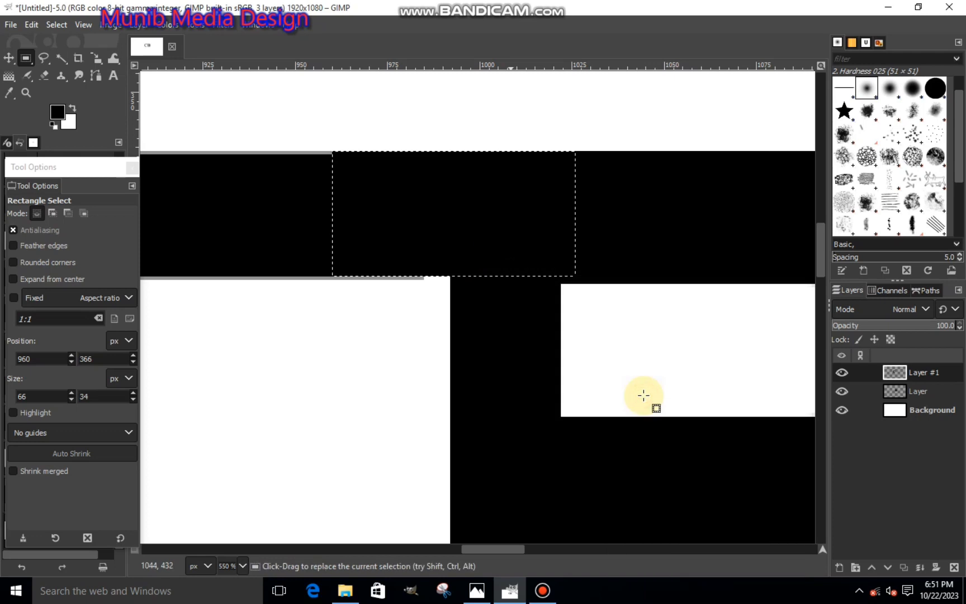
{"action": "key", "text": "ctrl+shift+a"}
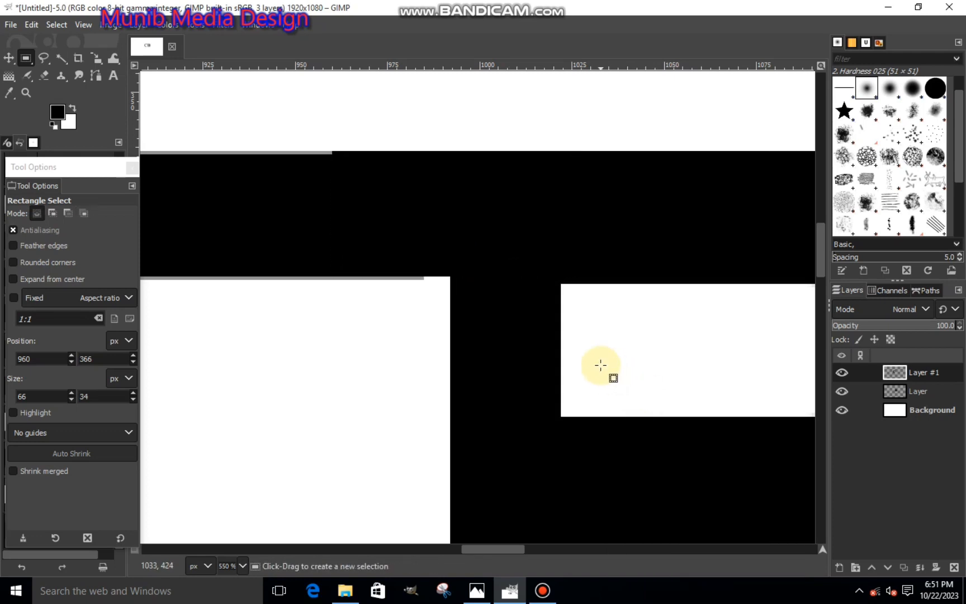
Select a 169 × 37 px rectangle across the B's stem below the joined top bar, matching the bottom edge of the B's upper opening.
{"action": "scroll", "coordinate": [601, 364], "scroll_direction": "down", "scroll_amount": 3}
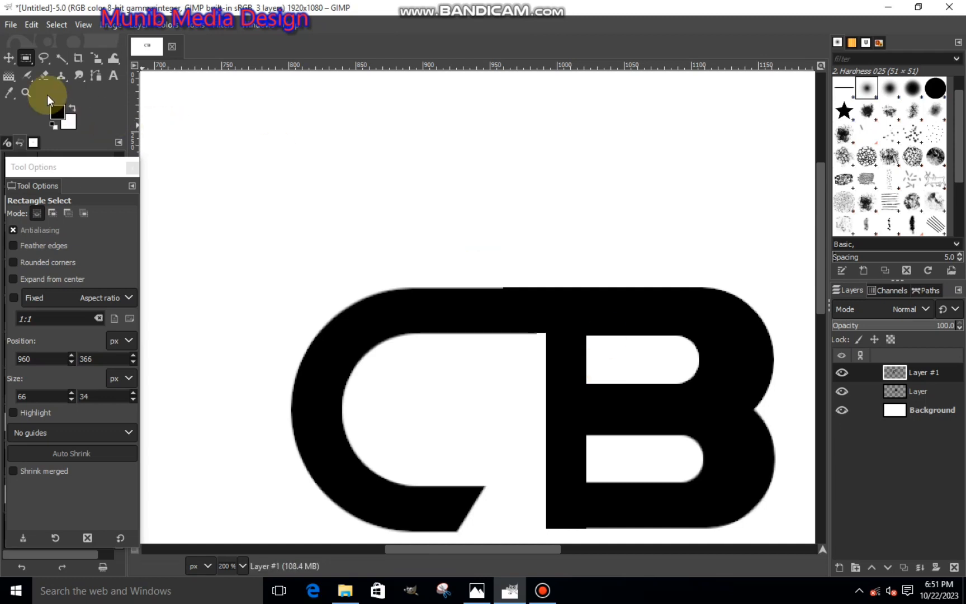
{"action": "left_click_drag", "start_coordinate": [452, 334], "coordinate": [627, 380]}
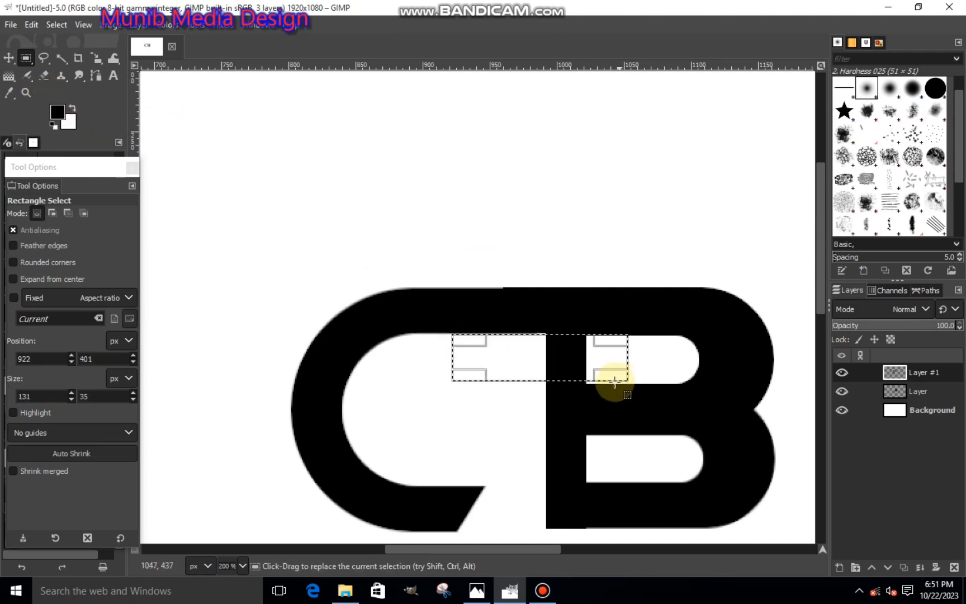
{"action": "scroll", "coordinate": [613, 382], "scroll_direction": "up", "scroll_amount": 2}
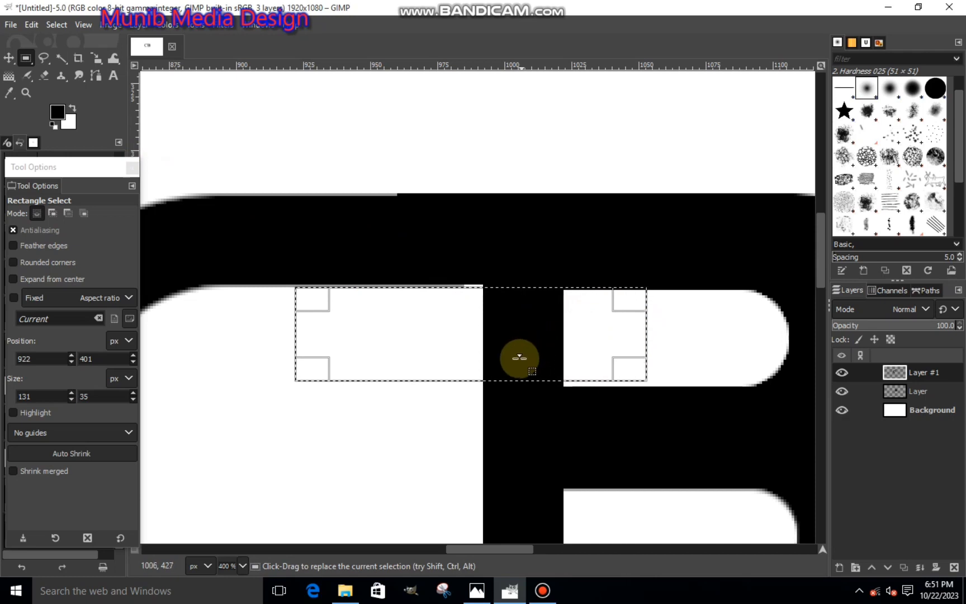
{"action": "left_click_drag", "start_coordinate": [515, 361], "coordinate": [509, 371]}
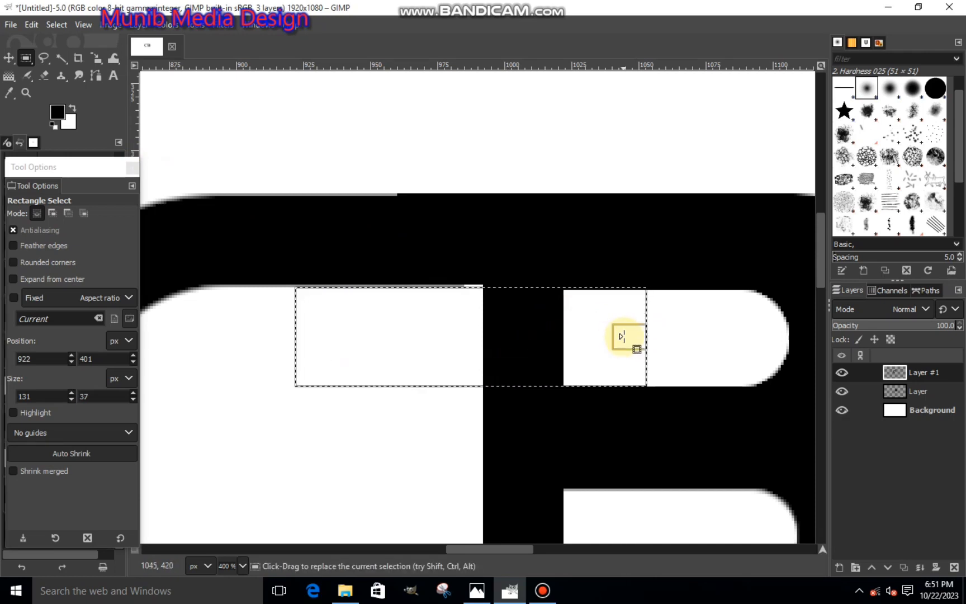
{"action": "left_click_drag", "start_coordinate": [623, 336], "coordinate": [726, 338]}
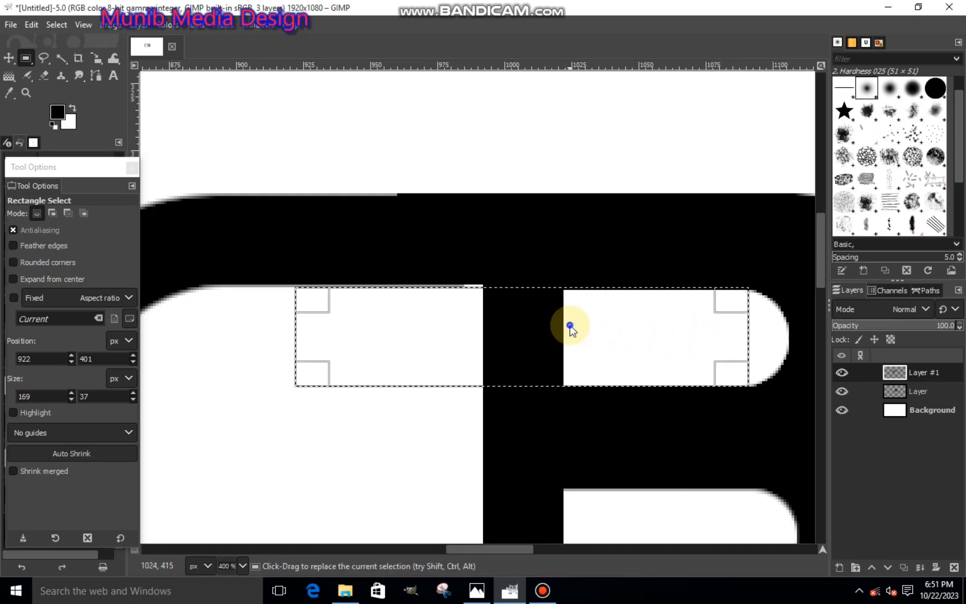
Cut the selected rectangle out of both Layer #1 and Layer to open the B's stem below the top bar, and deselect.
{"action": "right_click", "coordinate": [571, 328]}
{"action": "mouse_move", "coordinate": [610, 365]}
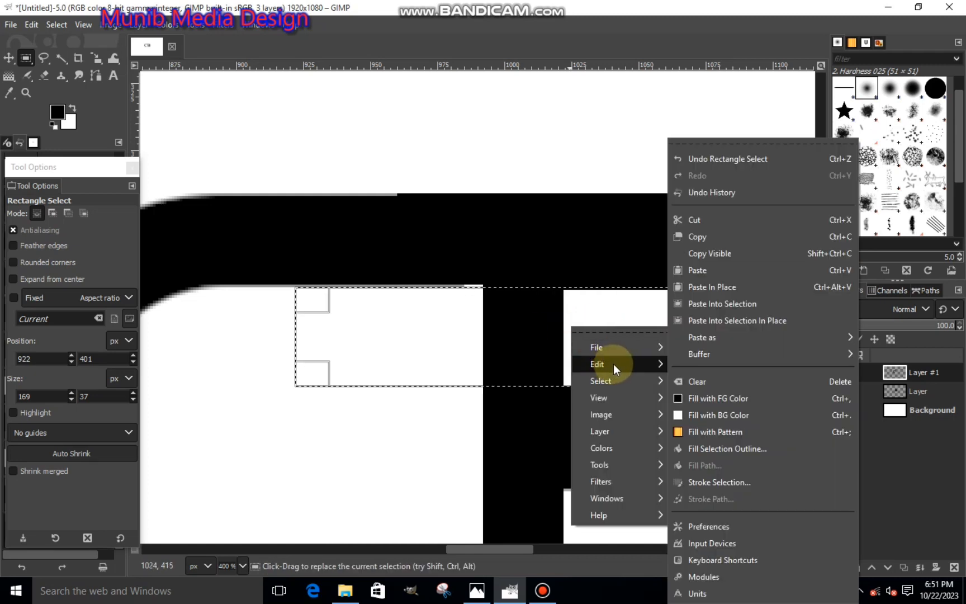
{"action": "left_click", "coordinate": [680, 217]}
{"action": "left_click", "coordinate": [895, 391]}
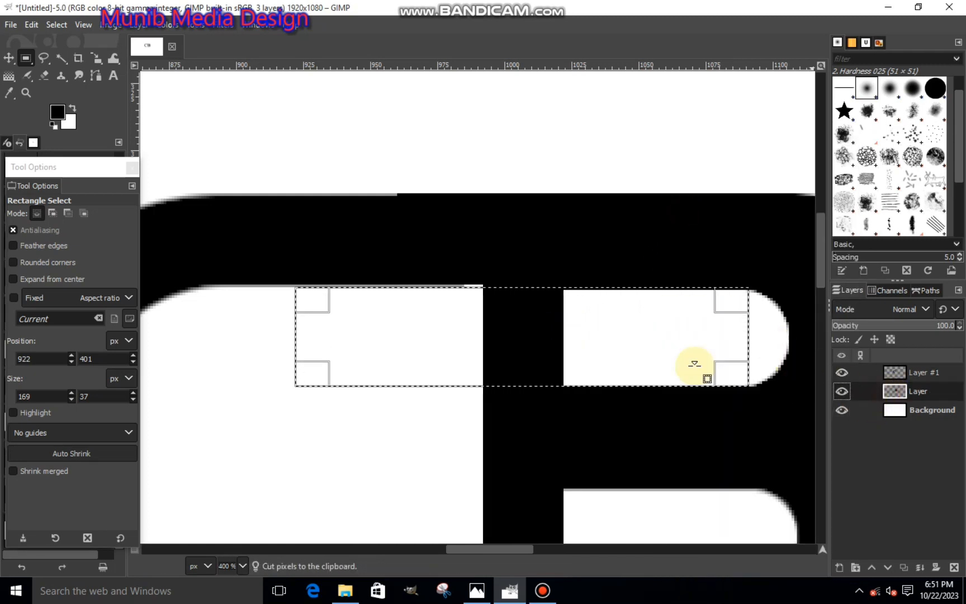
{"action": "right_click", "coordinate": [496, 338]}
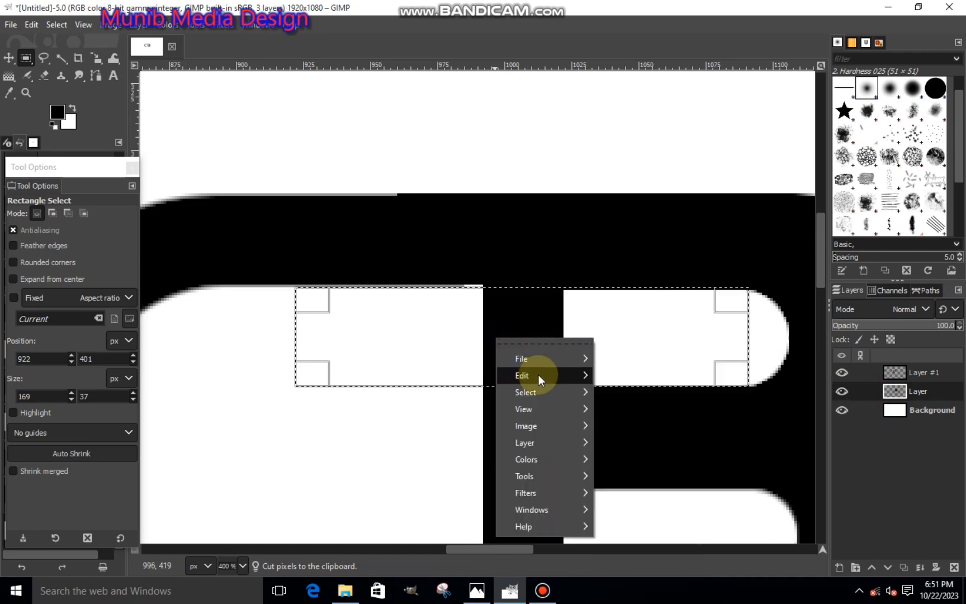
{"action": "mouse_move", "coordinate": [538, 375]}
{"action": "key", "text": "Escape"}
{"action": "key", "text": "Escape"}
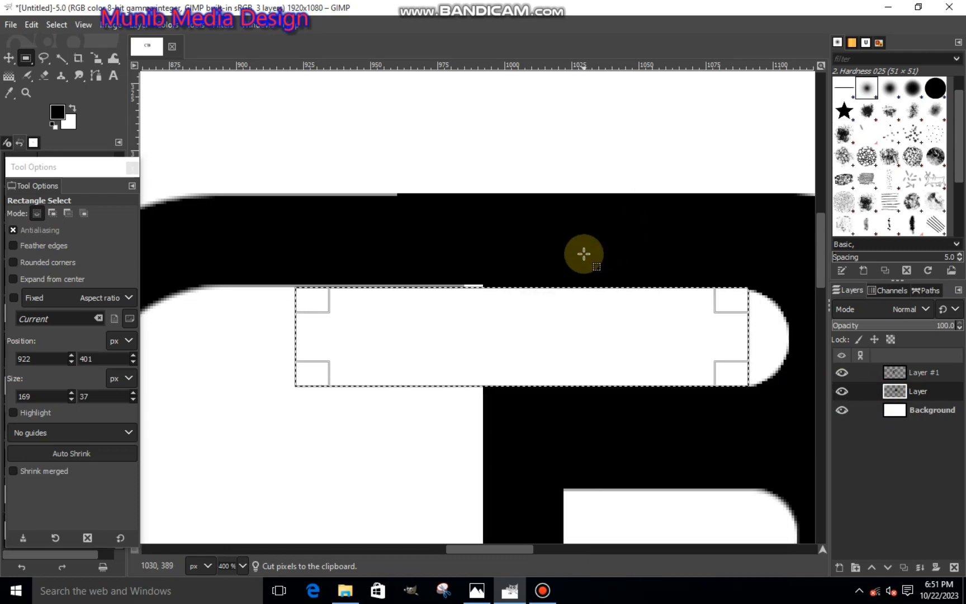
{"action": "key", "text": "ctrl+shift+a"}
Switch to the Free Select tool and merge Layer #1 down into the layer below it.
{"action": "scroll", "coordinate": [576, 280], "scroll_direction": "down", "scroll_amount": 4}
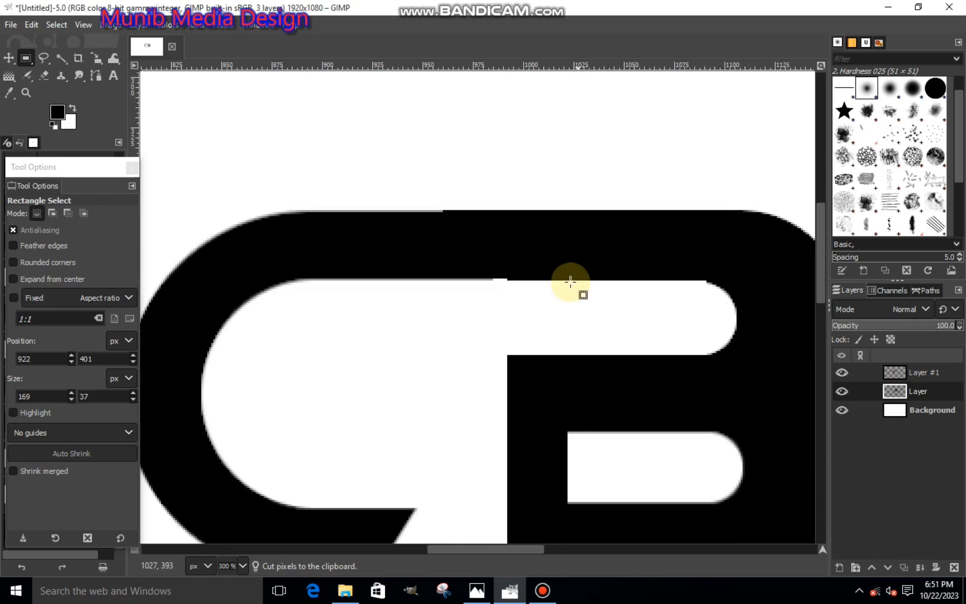
{"action": "scroll", "coordinate": [589, 476], "scroll_direction": "down", "scroll_amount": 2}
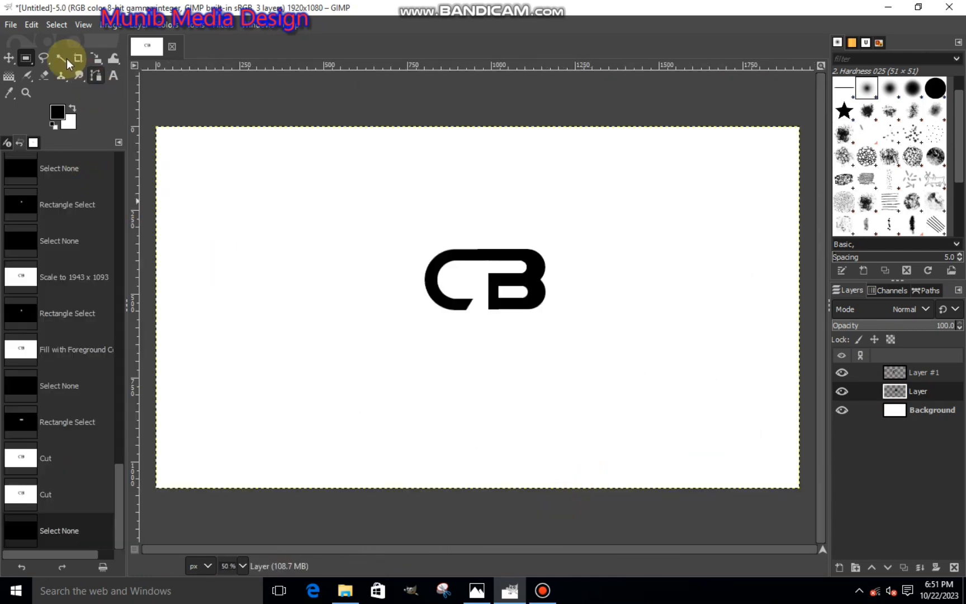
{"action": "left_click", "coordinate": [39, 59]}
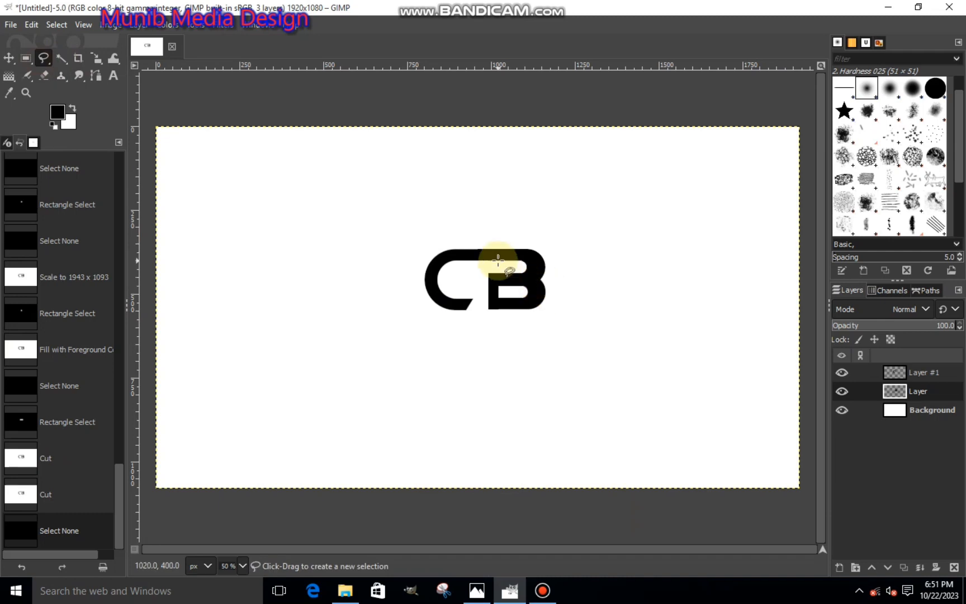
{"action": "scroll", "coordinate": [499, 257], "scroll_direction": "up", "scroll_amount": 4}
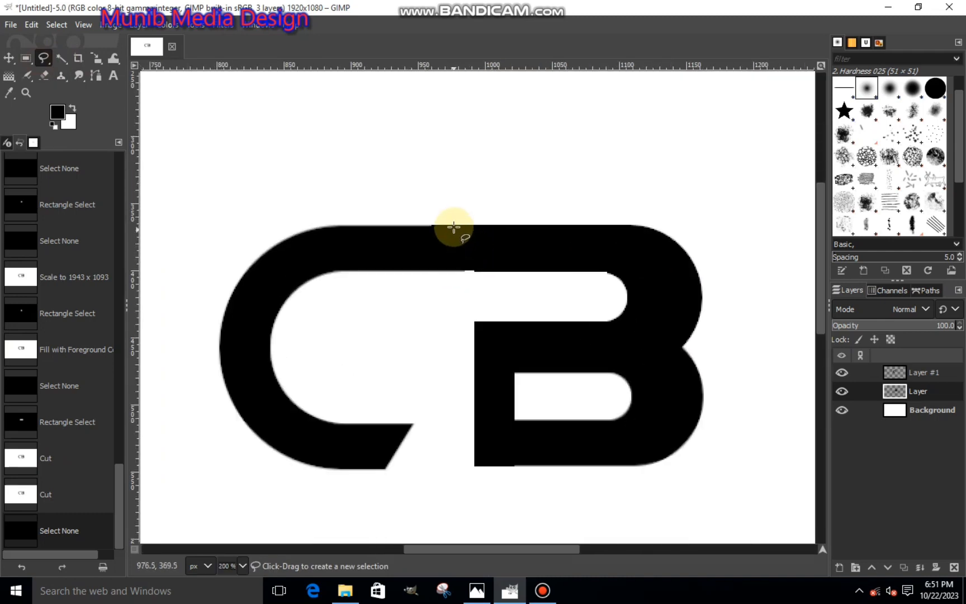
{"action": "left_click", "coordinate": [889, 373]}
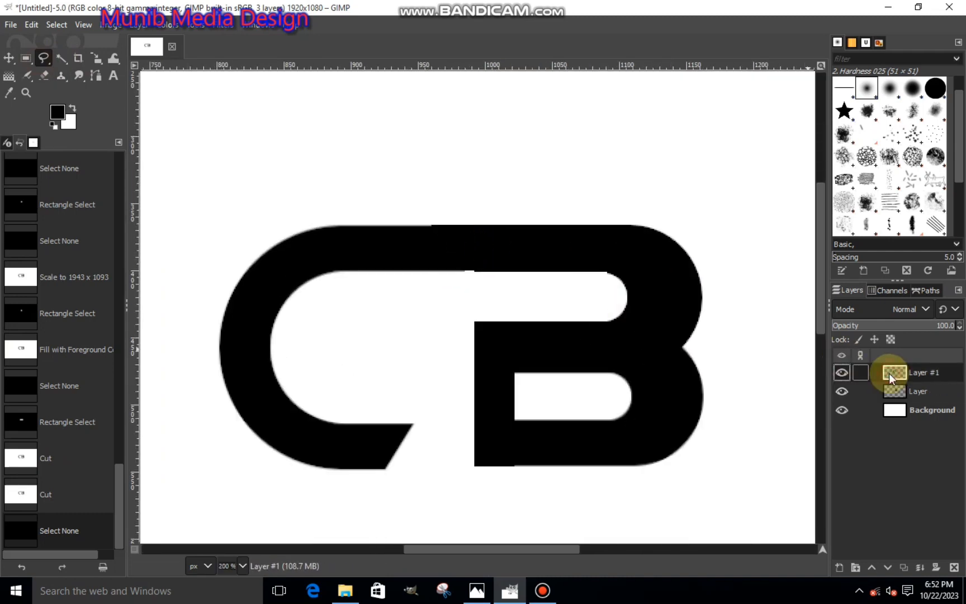
{"action": "right_click", "coordinate": [889, 374]}
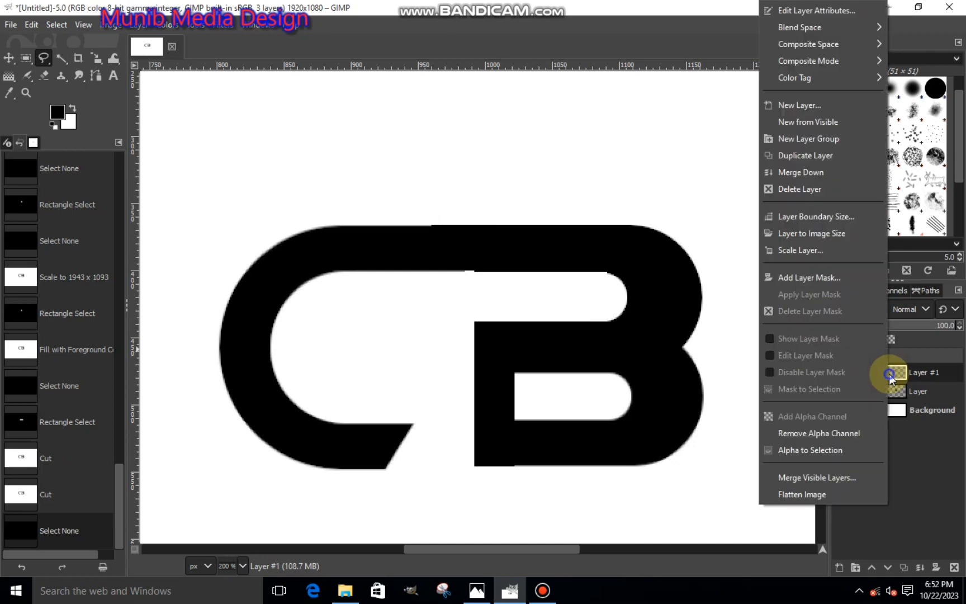
{"action": "left_click", "coordinate": [803, 173]}
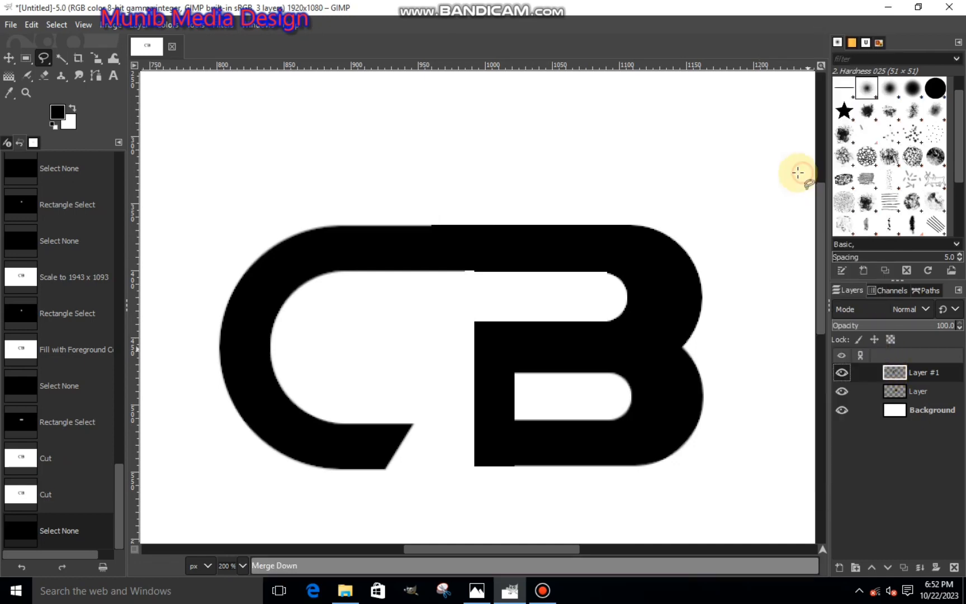
Outline a thin slanted free selection about 6 px wide across the joined top bar near the C, cut it out, and deselect.
{"action": "left_click", "coordinate": [446, 217]}
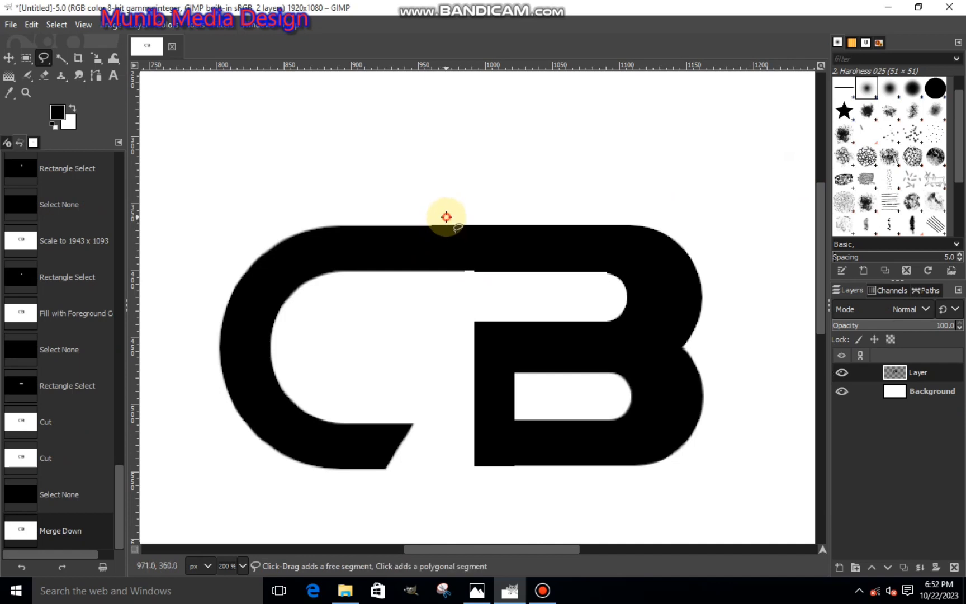
{"action": "left_click", "coordinate": [427, 280]}
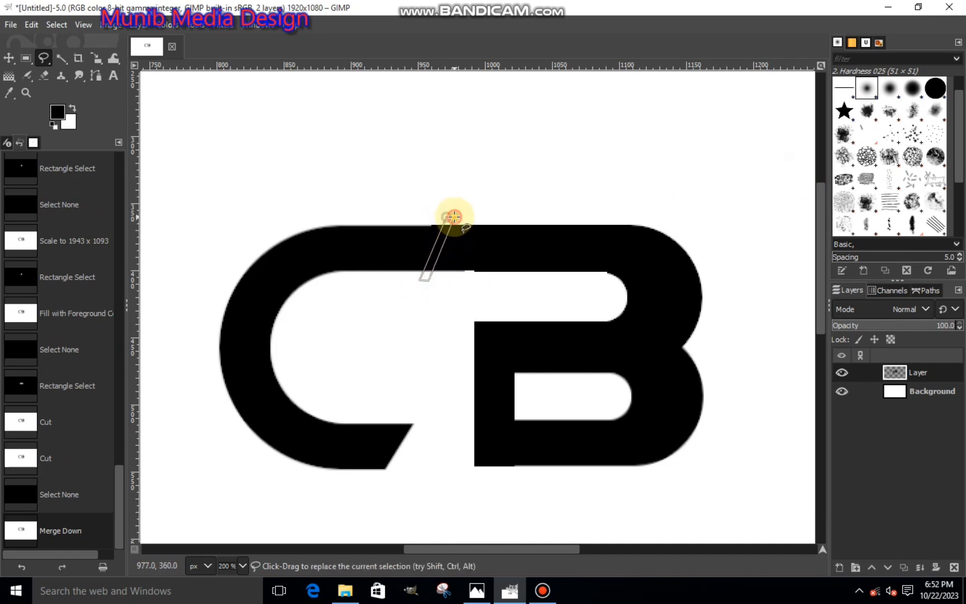
{"action": "left_click", "coordinate": [449, 244]}
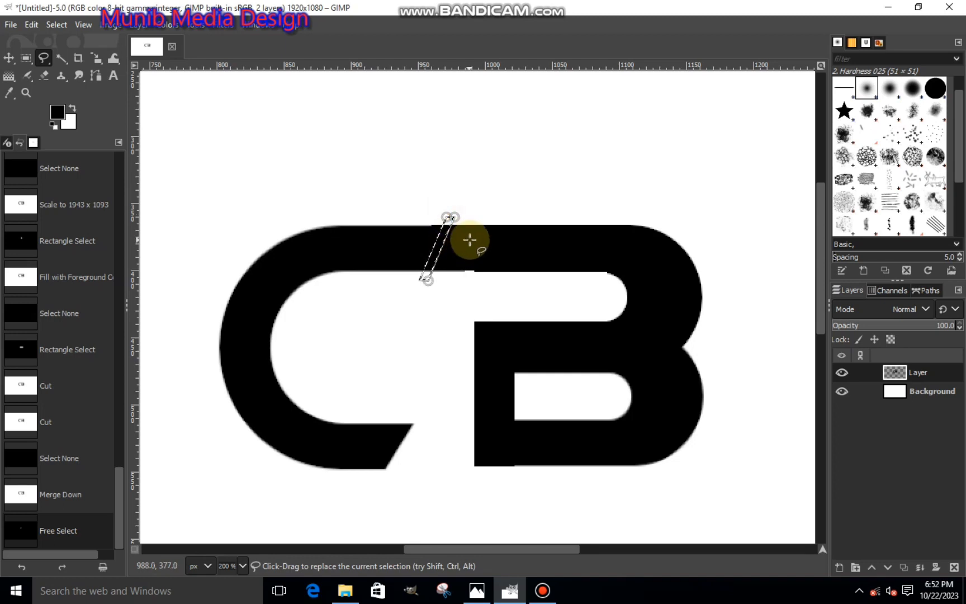
{"action": "key", "text": "ctrl+x"}
{"action": "key", "text": "ctrl+shift+a"}
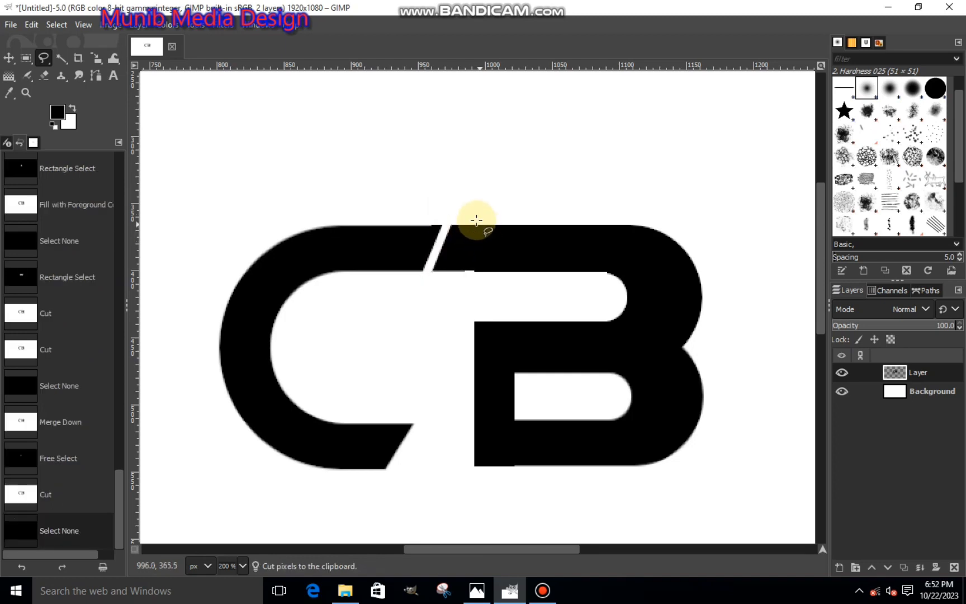
Cut a second thin slanted slit through the top bar, parallel to the first on its B side, and deselect.
{"action": "left_click", "coordinate": [467, 219]}
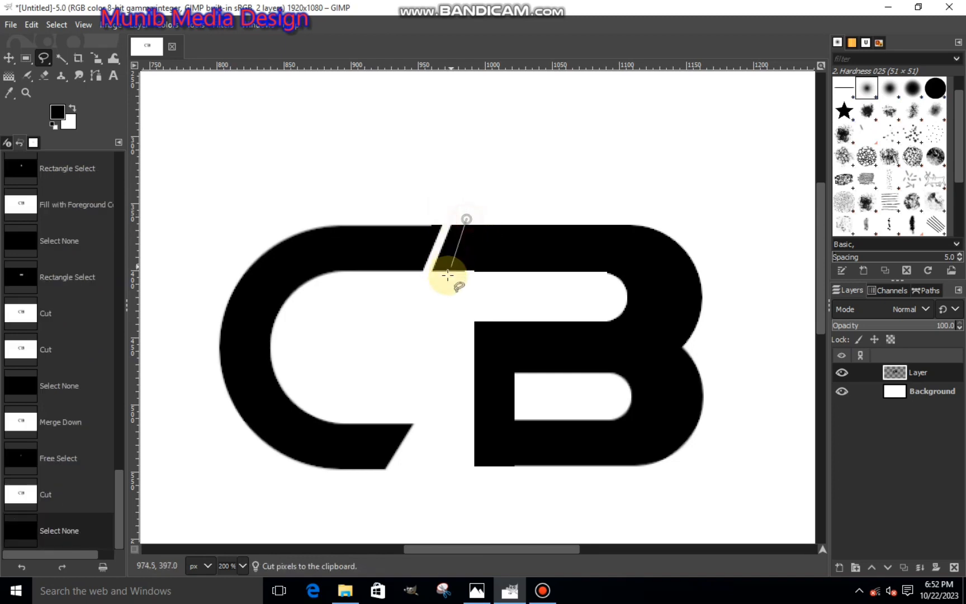
{"action": "left_click", "coordinate": [437, 285]}
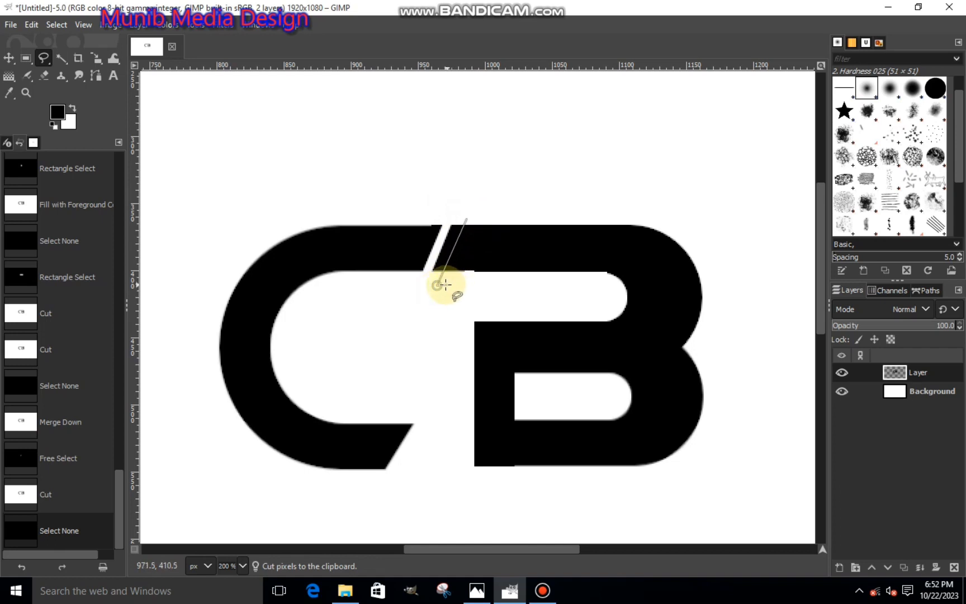
{"action": "left_click", "coordinate": [445, 285]}
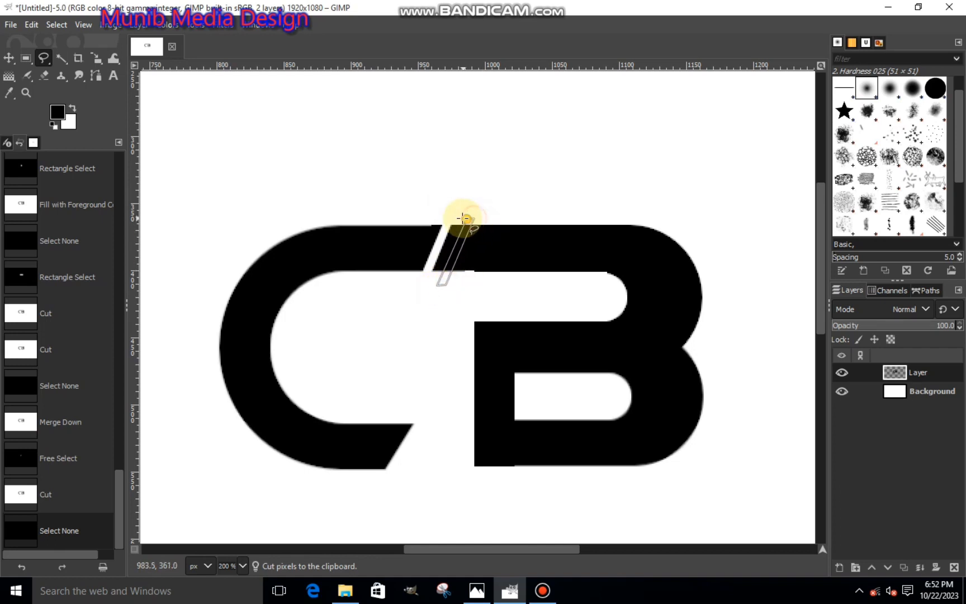
{"action": "left_click", "coordinate": [465, 218]}
{"action": "key", "text": "Return"}
{"action": "key", "text": "ctrl+x"}
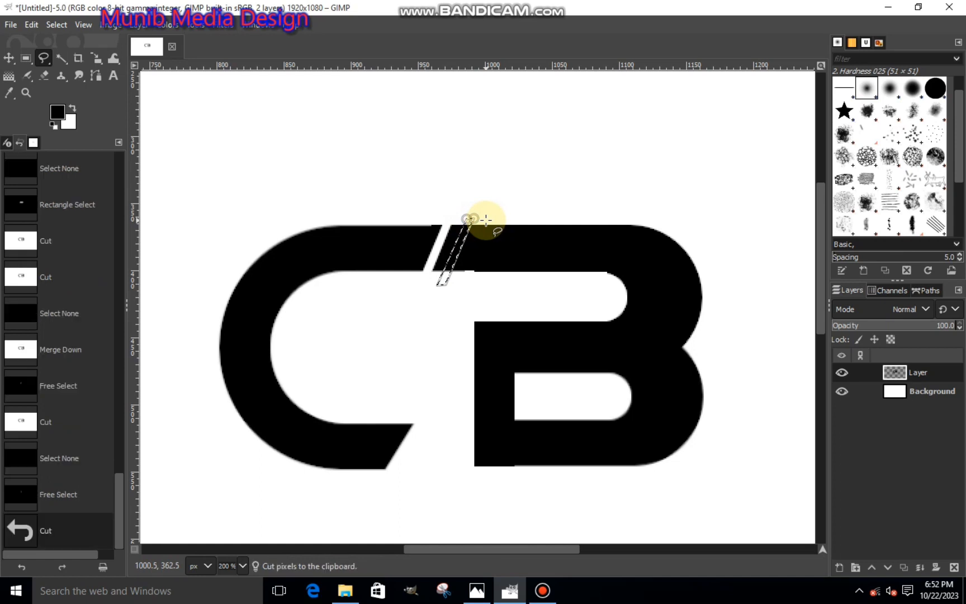
{"action": "key", "text": "ctrl+shift+a"}
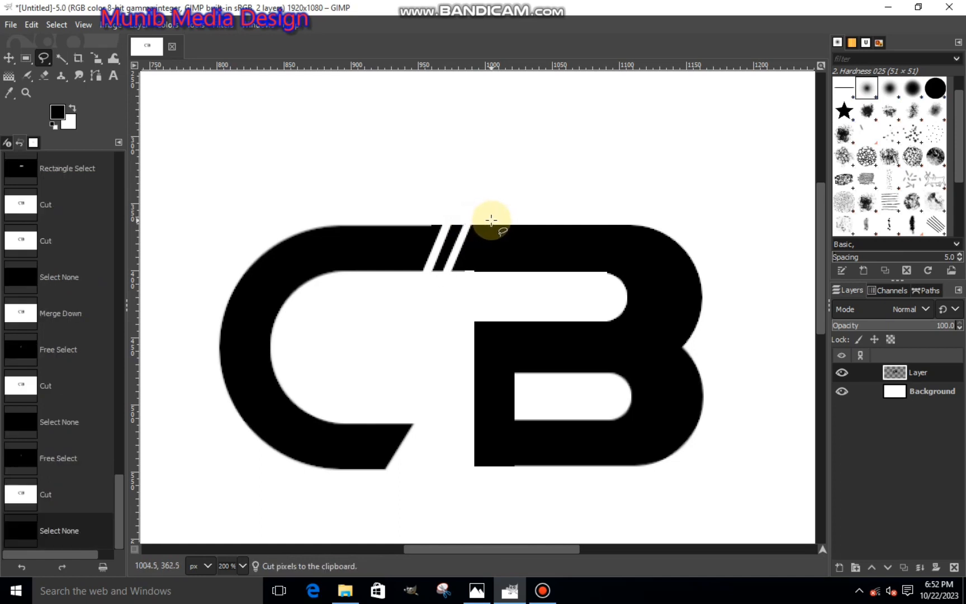
Cut a third parallel slanted slit through the top bar, just above the corner of the B's stem, and deselect.
{"action": "left_click", "coordinate": [490, 221]}
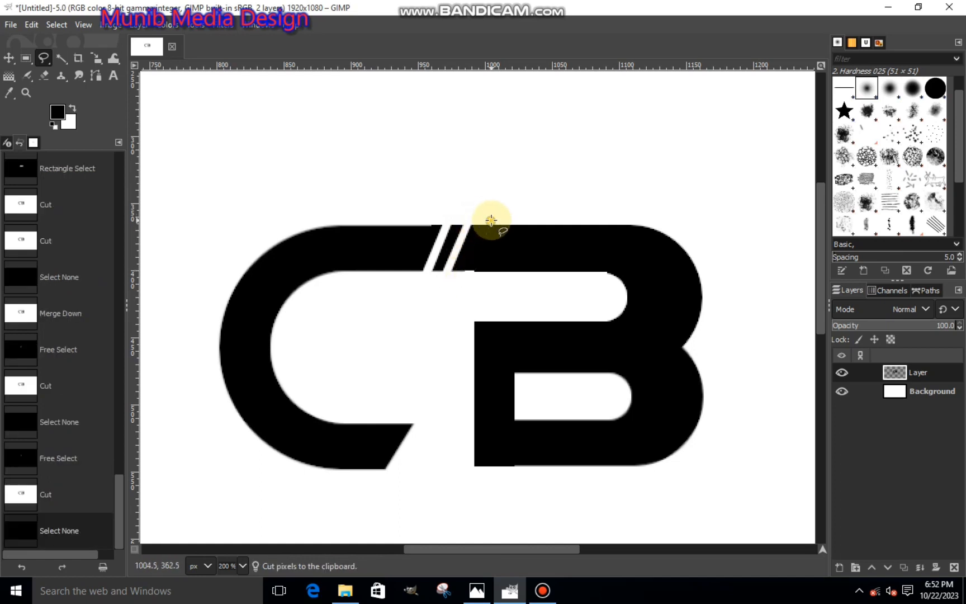
{"action": "left_click", "coordinate": [464, 283]}
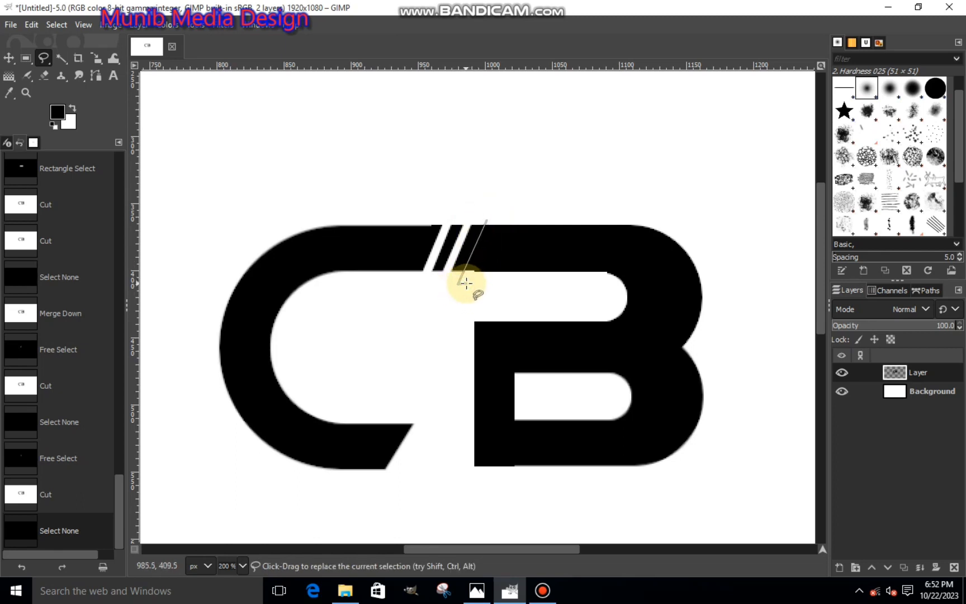
{"action": "double_click", "coordinate": [466, 283]}
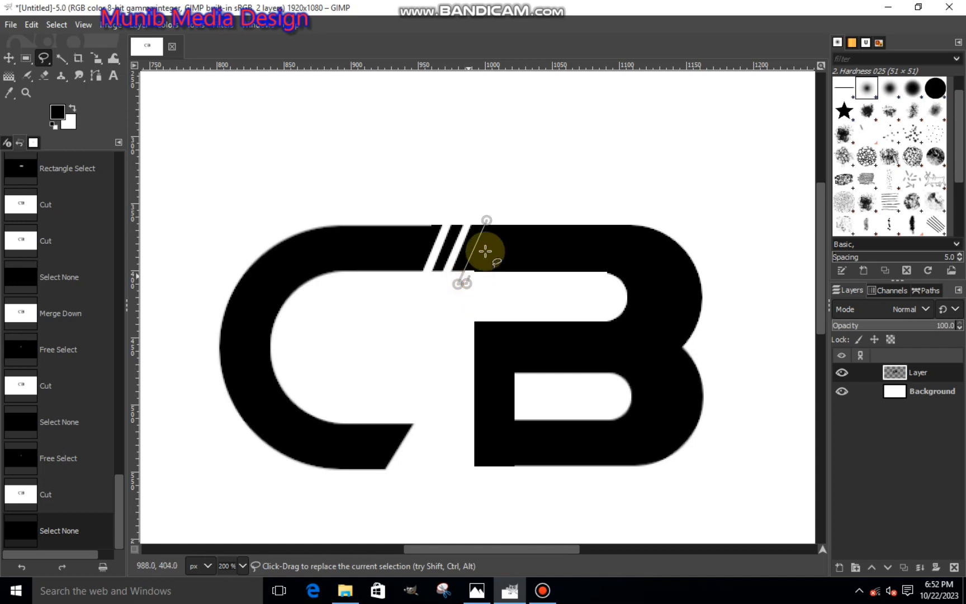
{"action": "left_click", "coordinate": [488, 219]}
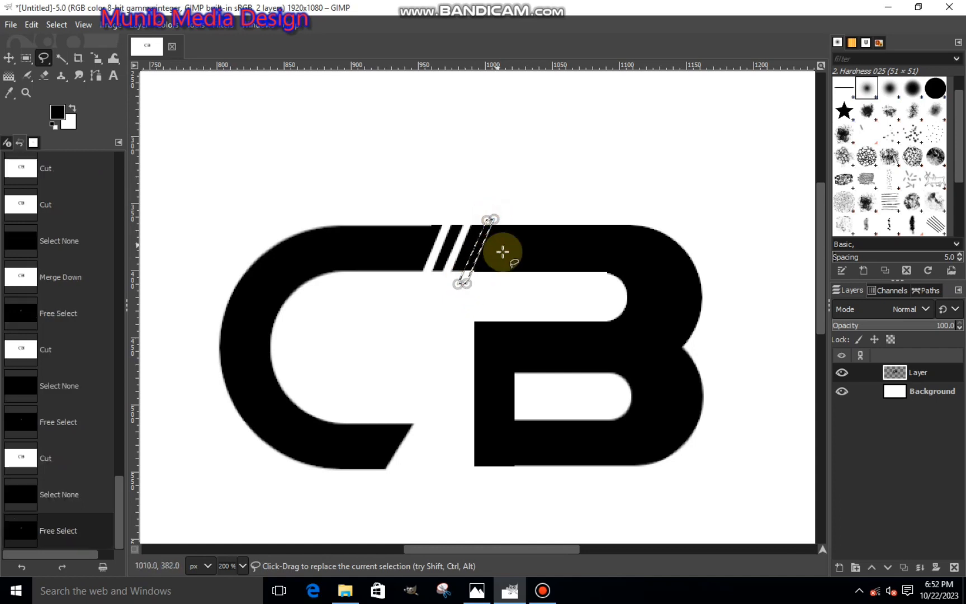
{"action": "key", "text": "ctrl+shift+a"}
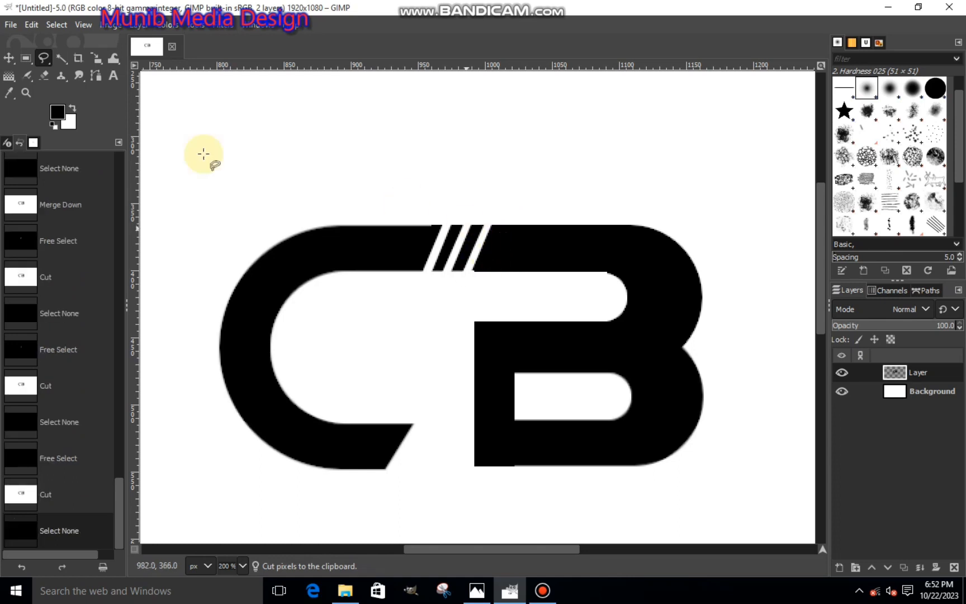
Outline a free selection around the whole B, with its slanted side running along the middle slit, and cut it from the merged layer.
{"action": "left_click", "coordinate": [472, 211]}
{"action": "left_click", "coordinate": [442, 283]}
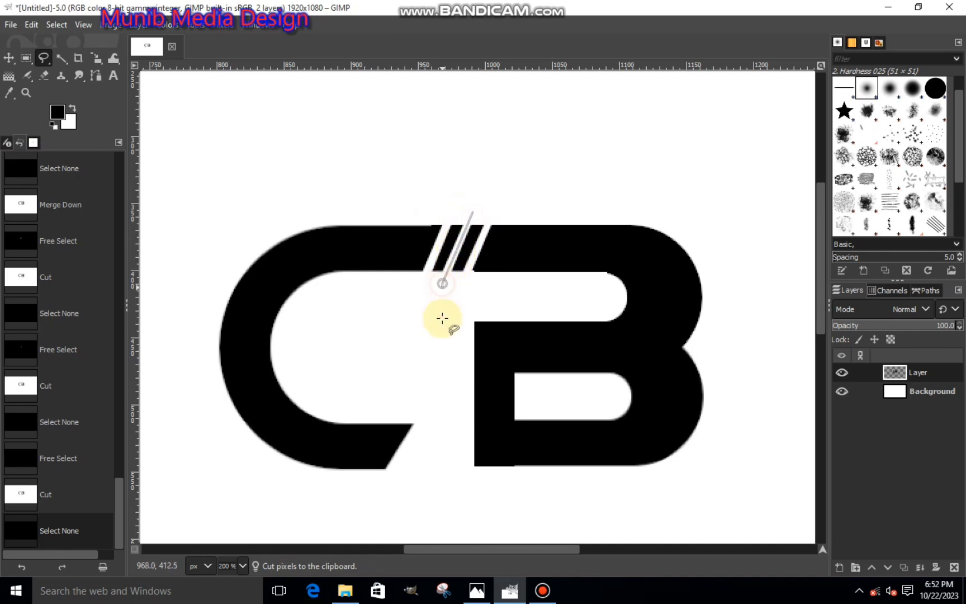
{"action": "left_click", "coordinate": [439, 496]}
{"action": "left_click", "coordinate": [735, 492]}
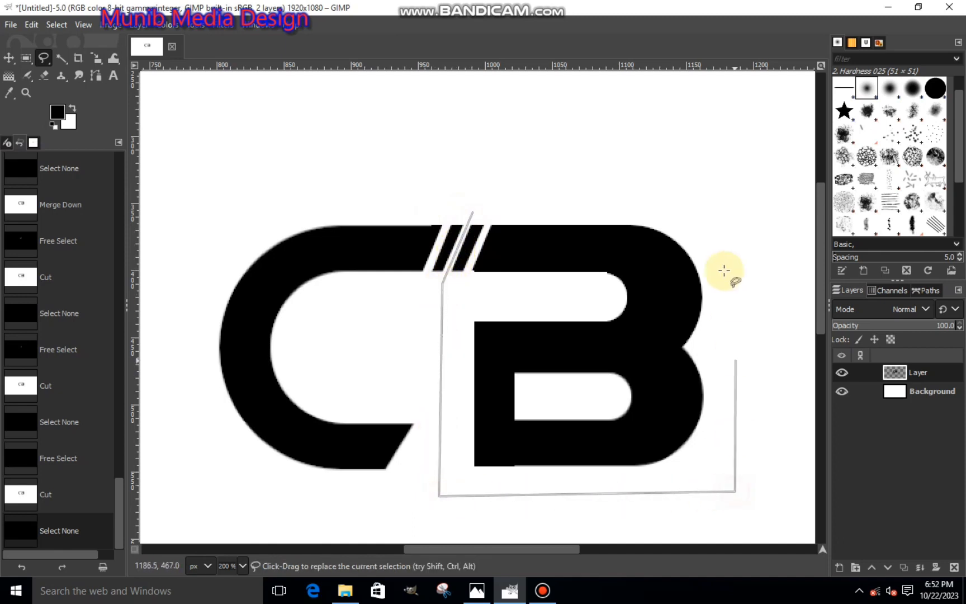
{"action": "left_click", "coordinate": [715, 203]}
{"action": "left_click", "coordinate": [473, 211]}
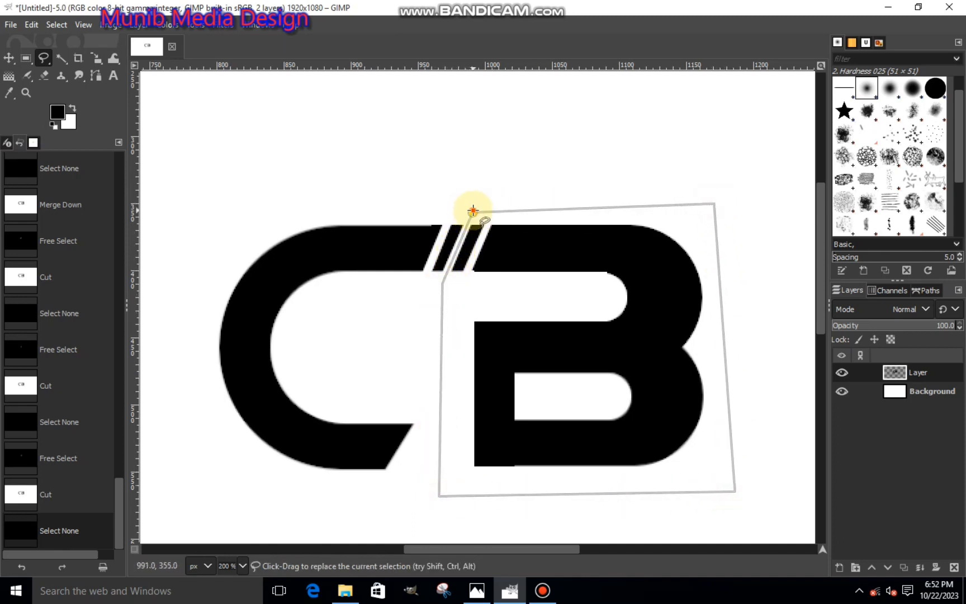
{"action": "key", "text": "Return"}
{"action": "right_click", "coordinate": [479, 275]}
{"action": "mouse_move", "coordinate": [505, 315]}
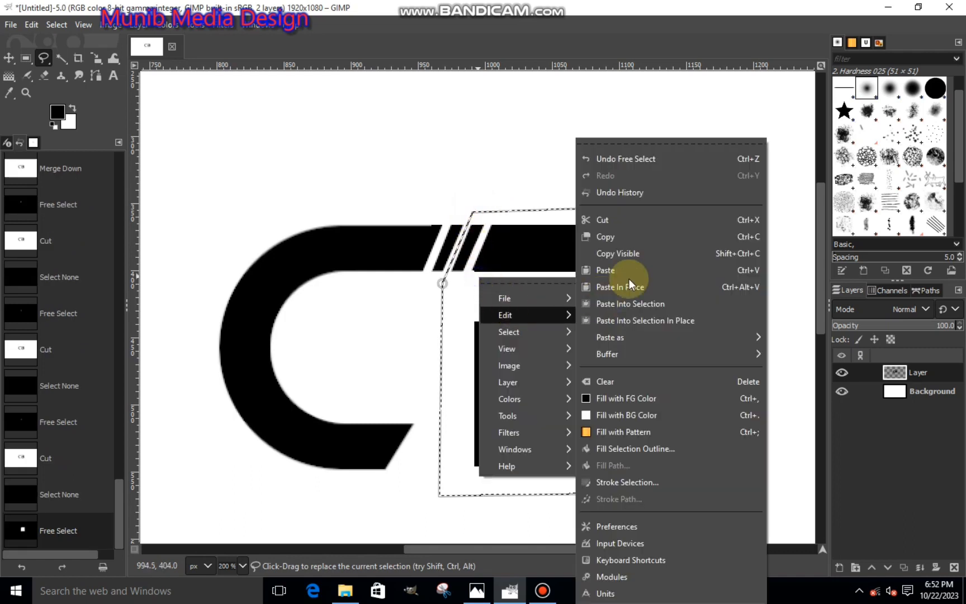
{"action": "left_click", "coordinate": [643, 220]}
Paste the cut B in its place and convert the floating selection into a new layer.
{"action": "right_click", "coordinate": [568, 288]}
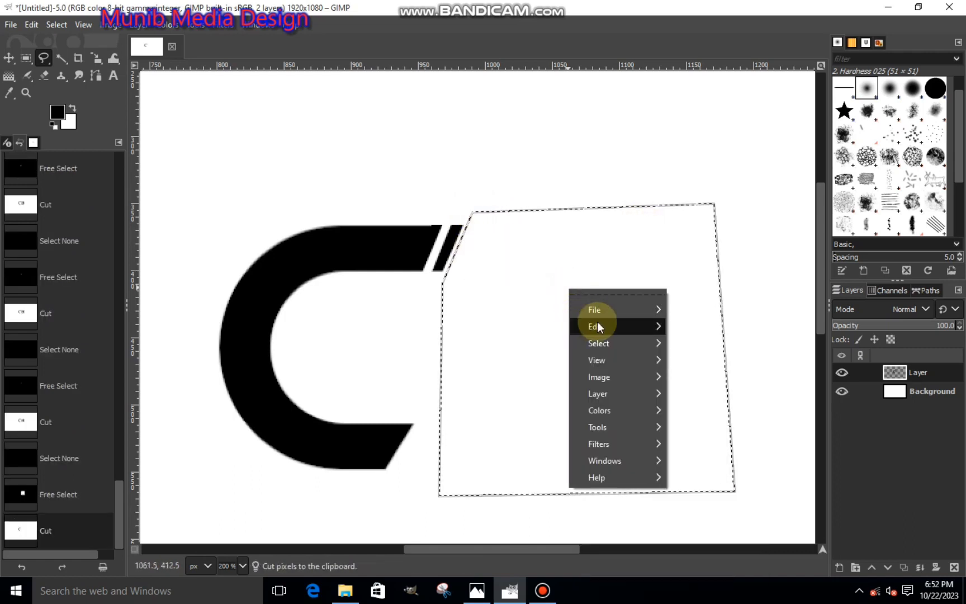
{"action": "mouse_move", "coordinate": [599, 325]}
{"action": "left_click", "coordinate": [697, 271]}
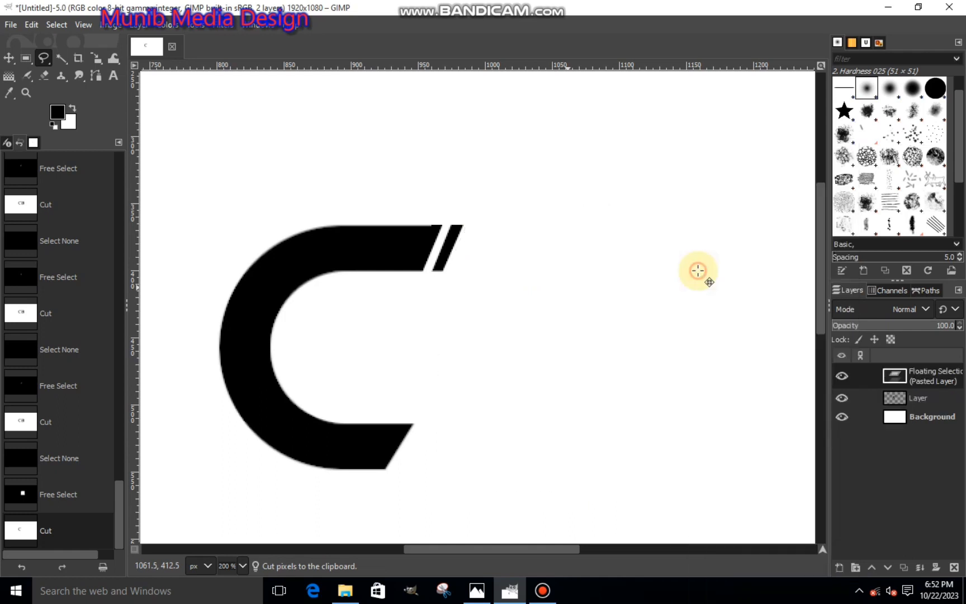
{"action": "left_click", "coordinate": [841, 568]}
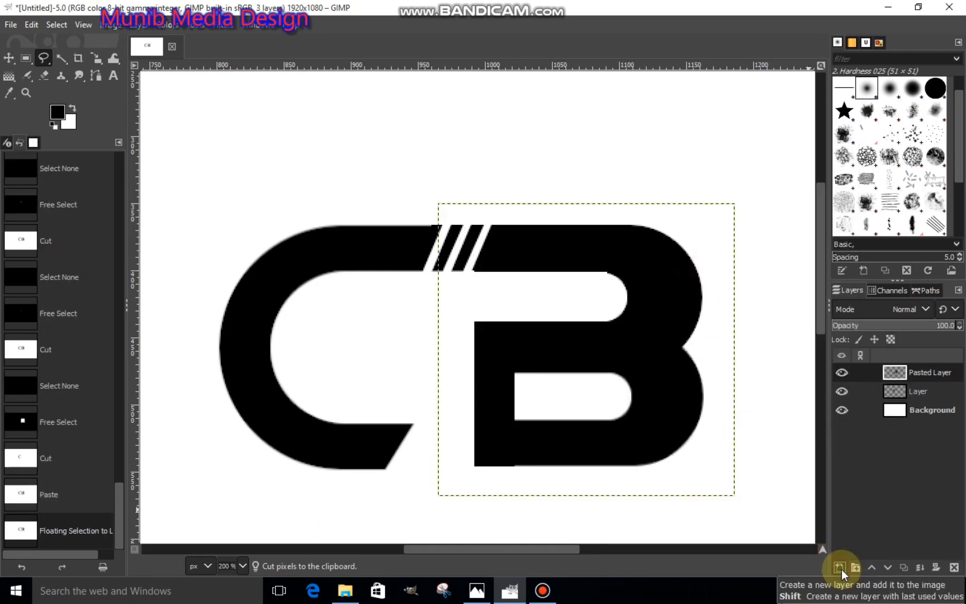
Select the black C by colour on its own layer, the one named Layer below the pasted B.
{"action": "key", "text": "minus"}
{"action": "key", "text": "minus"}
{"action": "key", "text": "minus"}
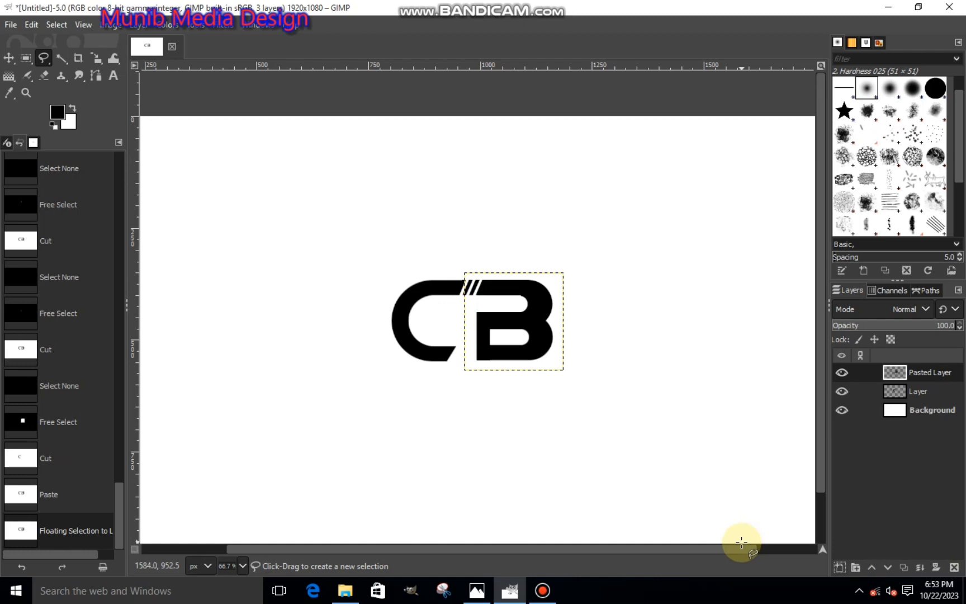
{"action": "key", "text": "minus"}
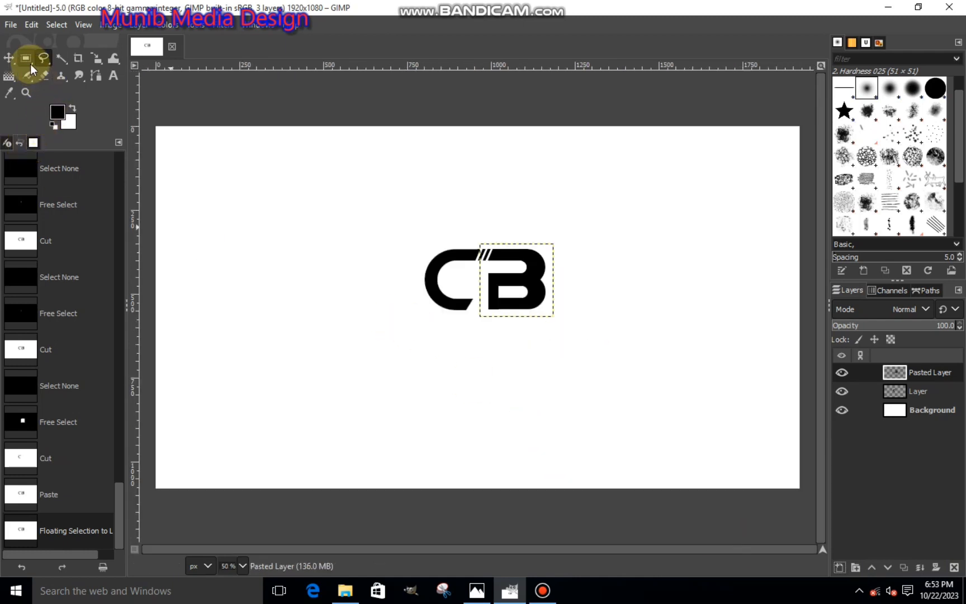
{"action": "mouse_move", "coordinate": [62, 55]}
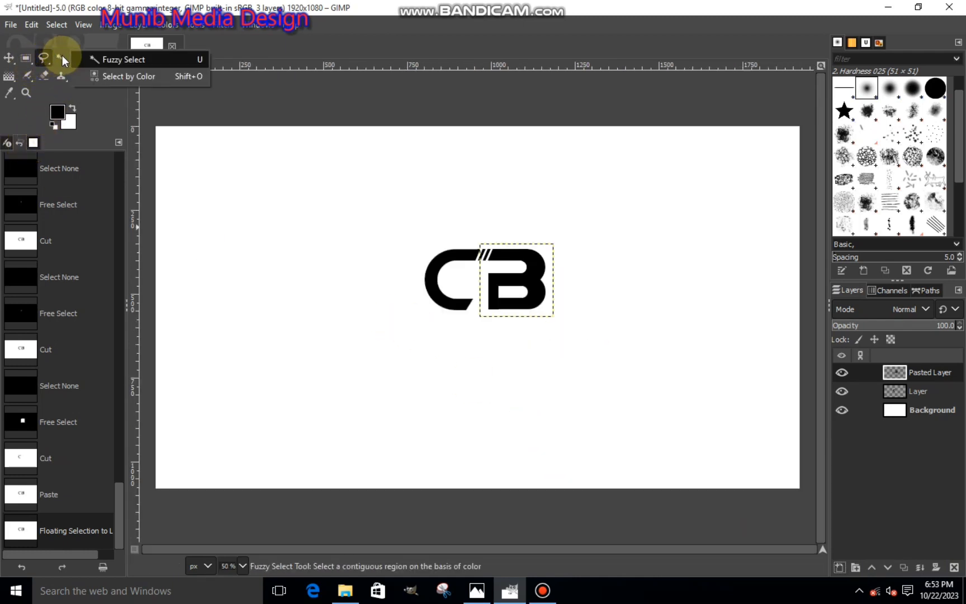
{"action": "left_click", "coordinate": [93, 74]}
{"action": "left_click", "coordinate": [332, 204]}
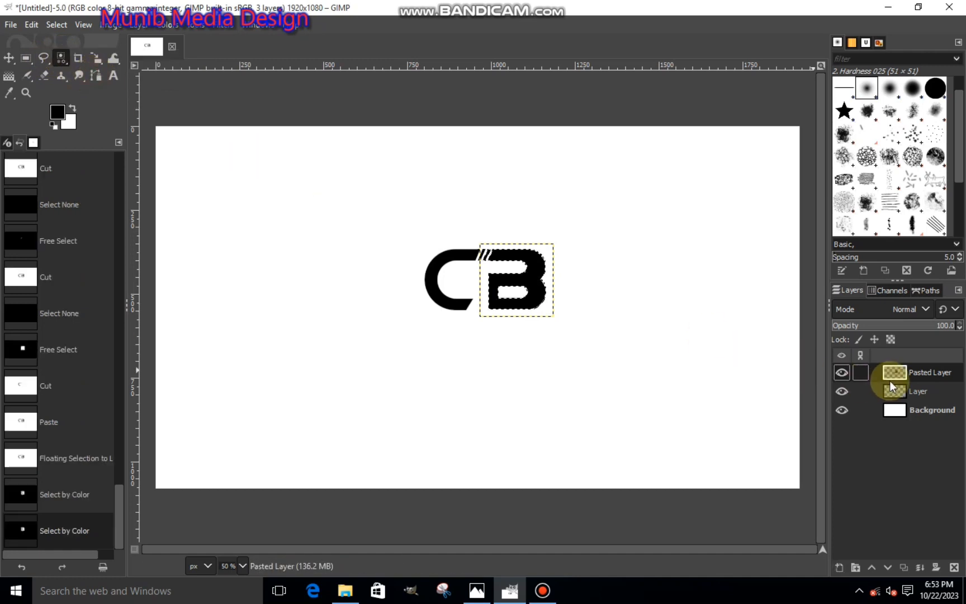
{"action": "key", "text": "ctrl+shift+a"}
{"action": "left_click", "coordinate": [893, 386]}
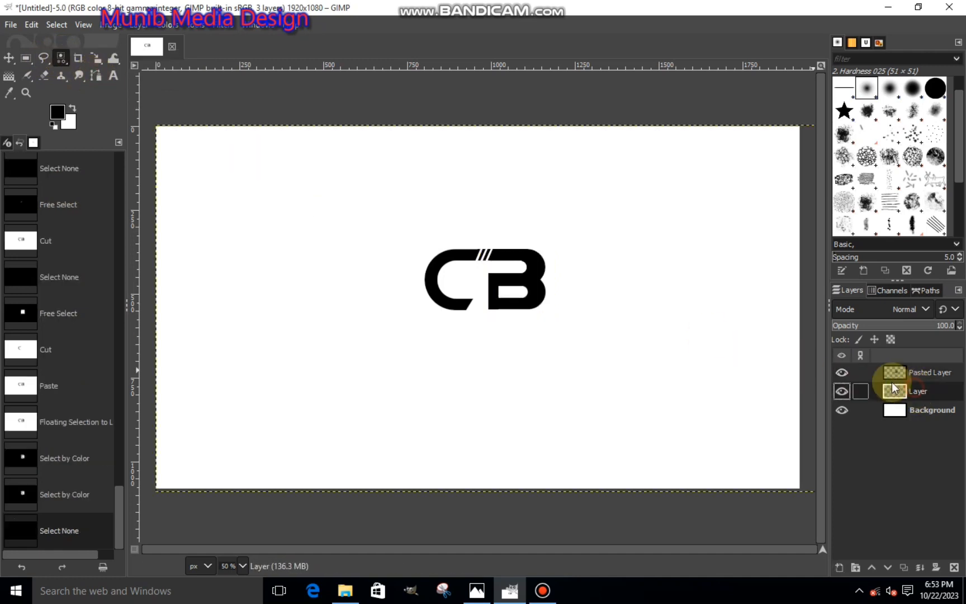
{"action": "left_click", "coordinate": [450, 260]}
{"action": "left_click", "coordinate": [454, 260]}
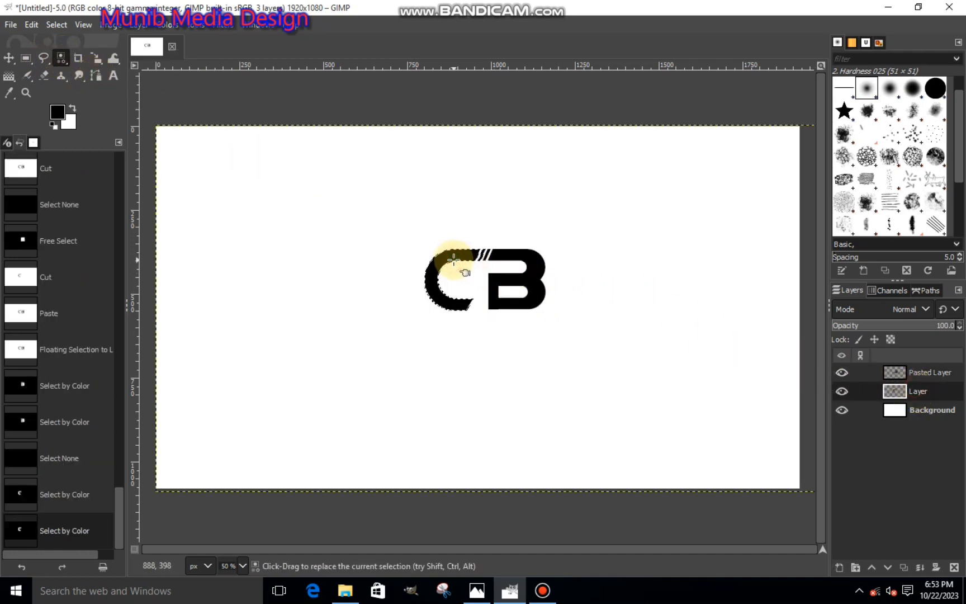
Set the foreground colour to red (ff0000), fill the selected C with it and deselect.
{"action": "left_click", "coordinate": [56, 113]}
{"action": "left_click_drag", "start_coordinate": [58, 116], "coordinate": [156, 31]}
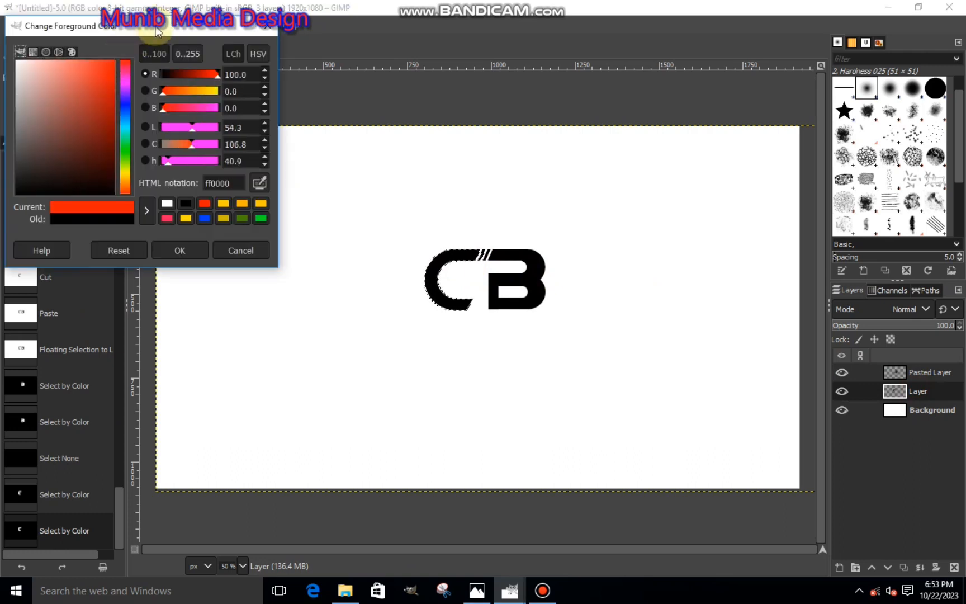
{"action": "left_click", "coordinate": [179, 250]}
{"action": "right_click", "coordinate": [392, 287]}
{"action": "mouse_move", "coordinate": [434, 322]}
{"action": "left_click", "coordinate": [534, 399]}
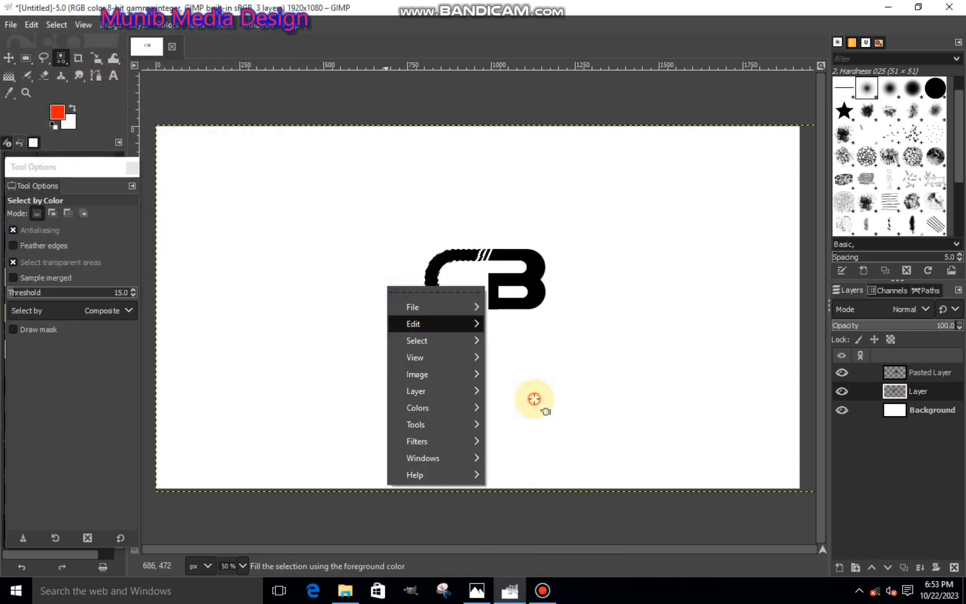
{"action": "key", "text": "ctrl+shift+a"}
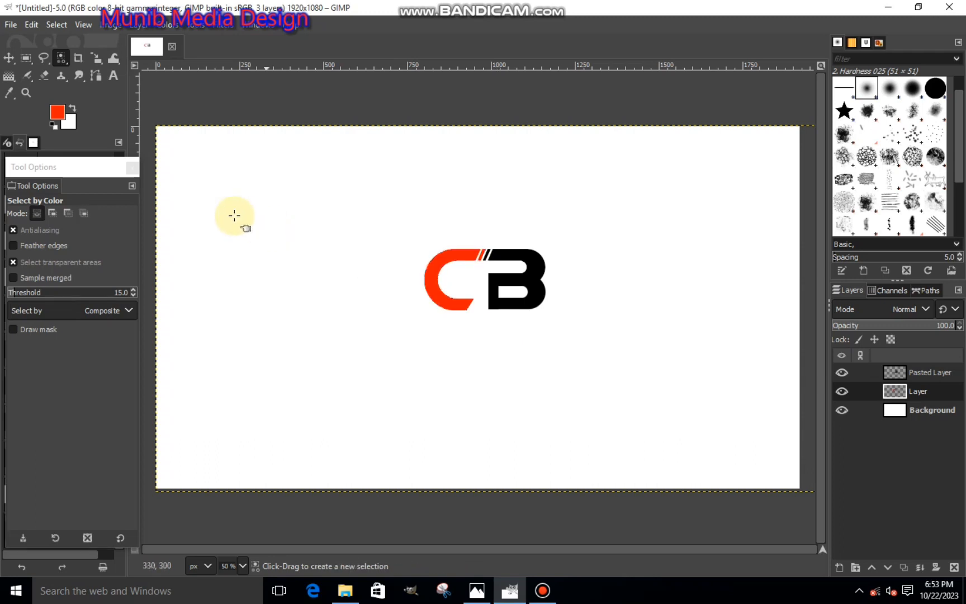
Set the foreground colour back to black (000000).
{"action": "left_click", "coordinate": [56, 112]}
{"action": "left_click", "coordinate": [17, 192]}
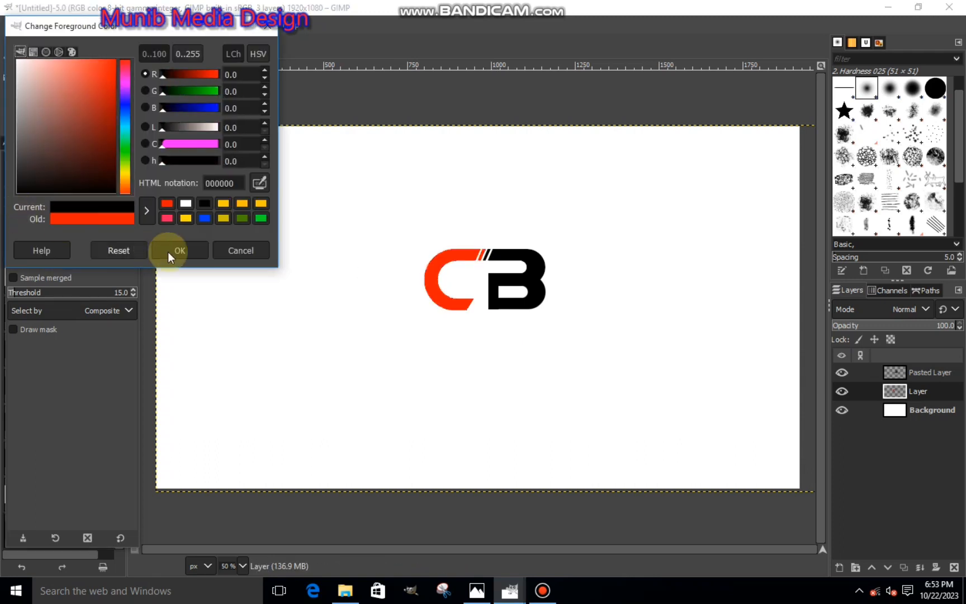
{"action": "left_click", "coordinate": [199, 250]}
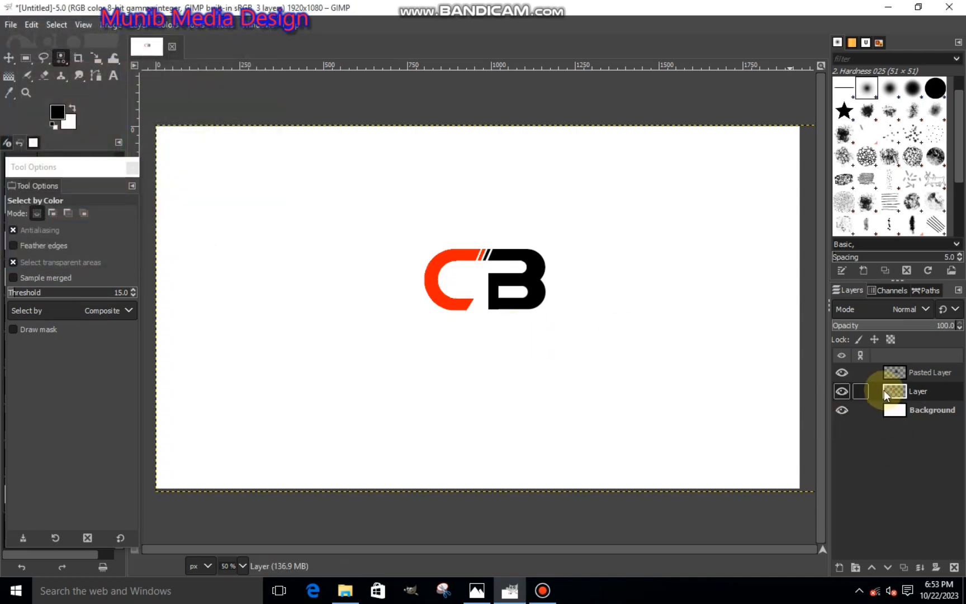
Add a new transparent 1920 × 1080 px layer above the pasted B layer.
{"action": "left_click", "coordinate": [897, 374]}
{"action": "left_click", "coordinate": [842, 568]}
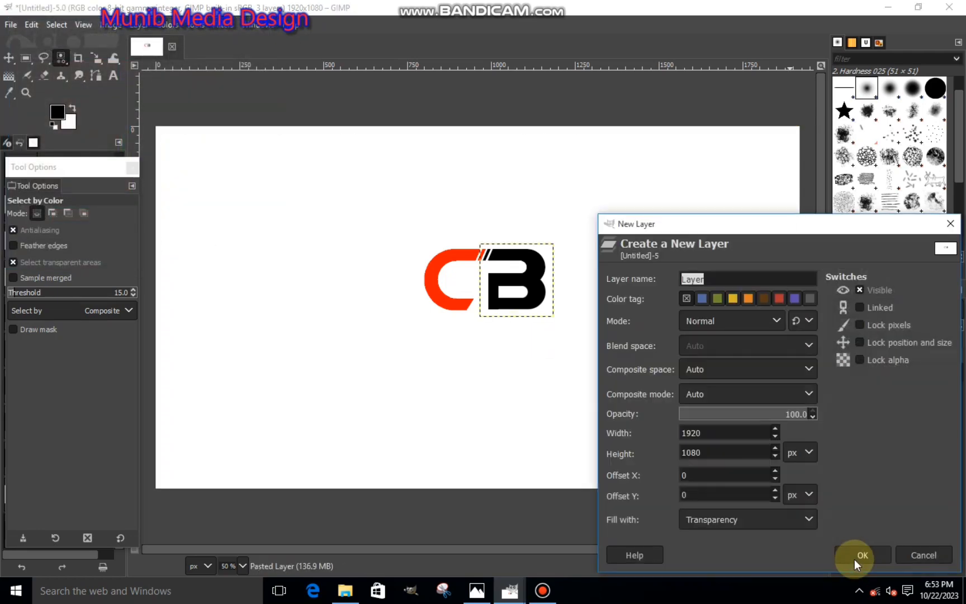
{"action": "left_click", "coordinate": [843, 559]}
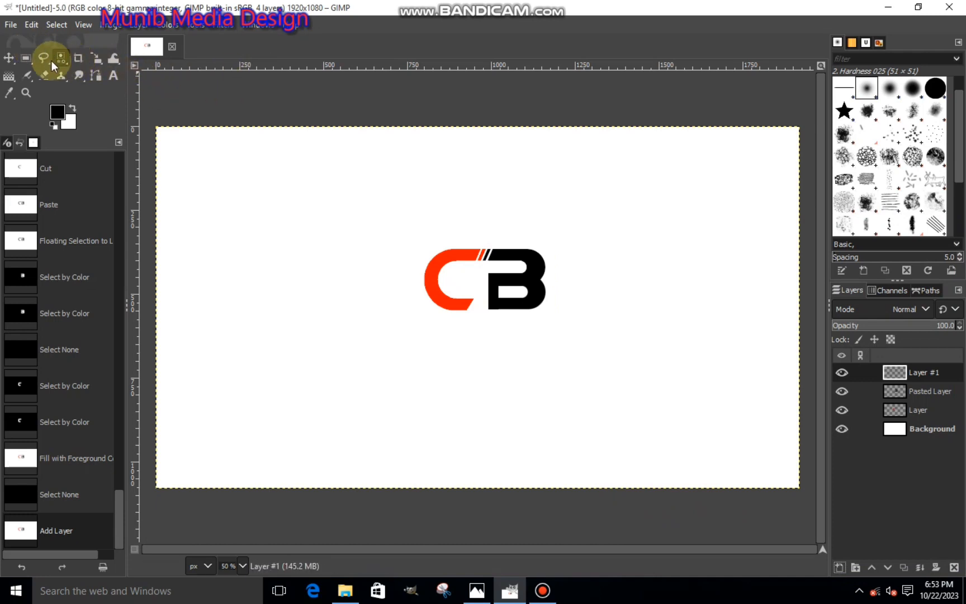
Draw an elliptical selection of about 548 × 500 px around the CB letters.
{"action": "right_click", "coordinate": [28, 60]}
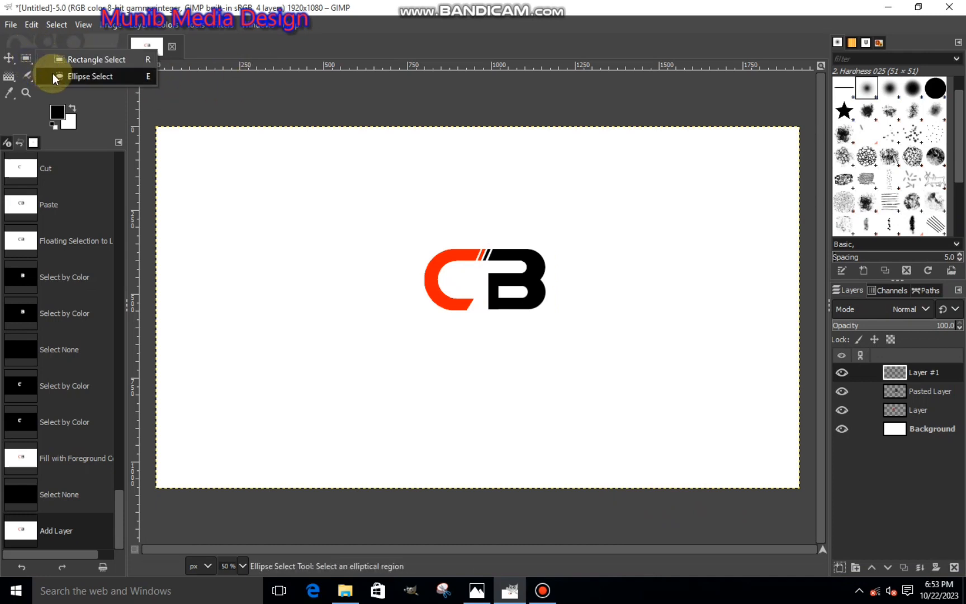
{"action": "left_click", "coordinate": [53, 74]}
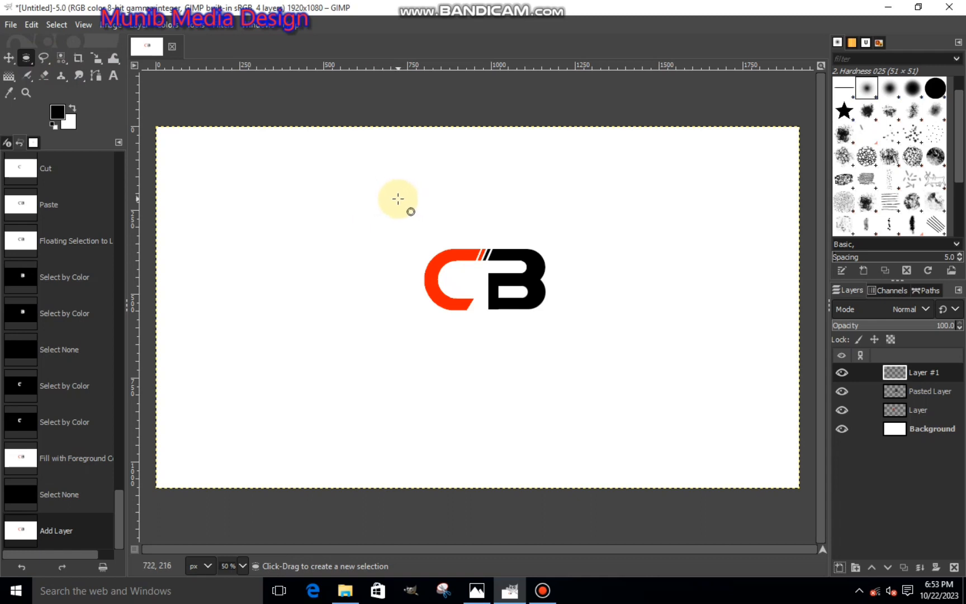
{"action": "left_click_drag", "start_coordinate": [398, 198], "coordinate": [582, 365]}
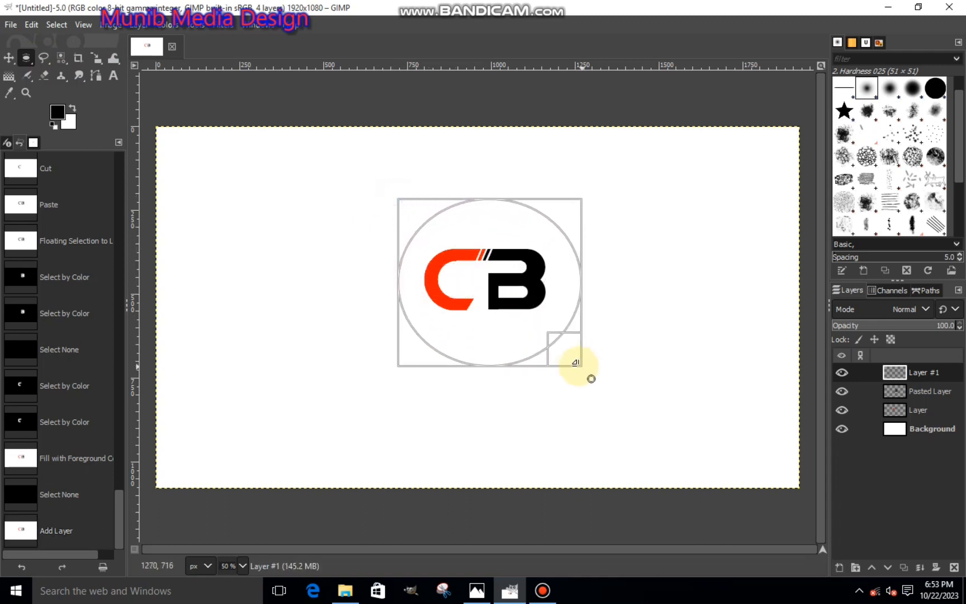
{"action": "left_click", "coordinate": [494, 272]}
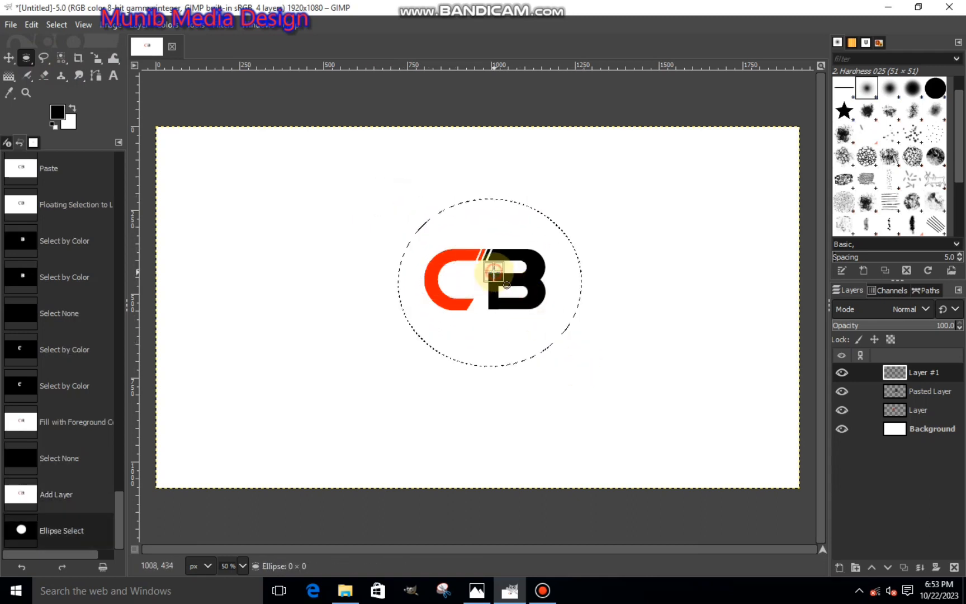
{"action": "left_click", "coordinate": [494, 272]}
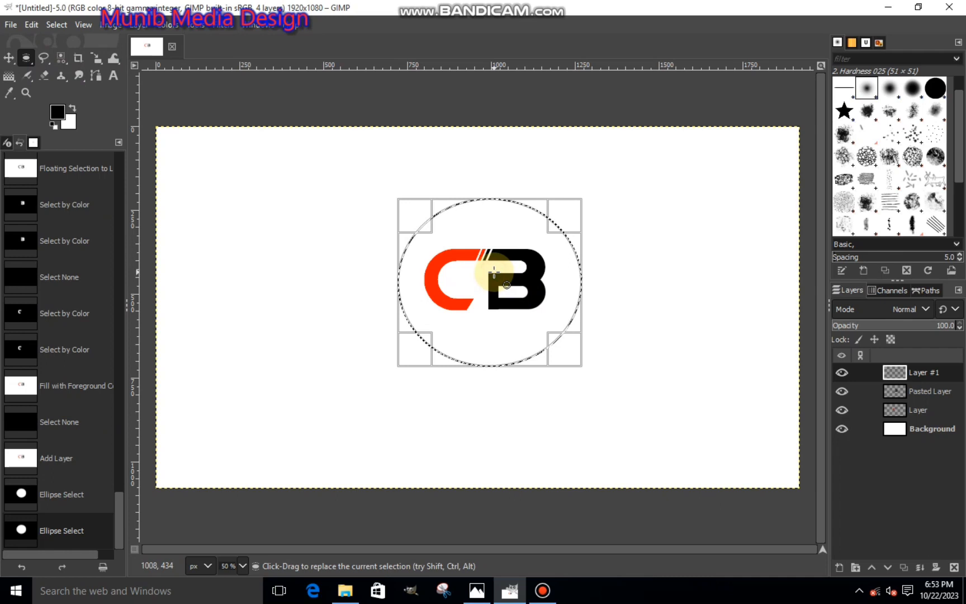
Shrink and reposition the elliptical selection around the letters to about 510 × 492 px at 742, 216.
{"action": "double_click", "coordinate": [26, 59]}
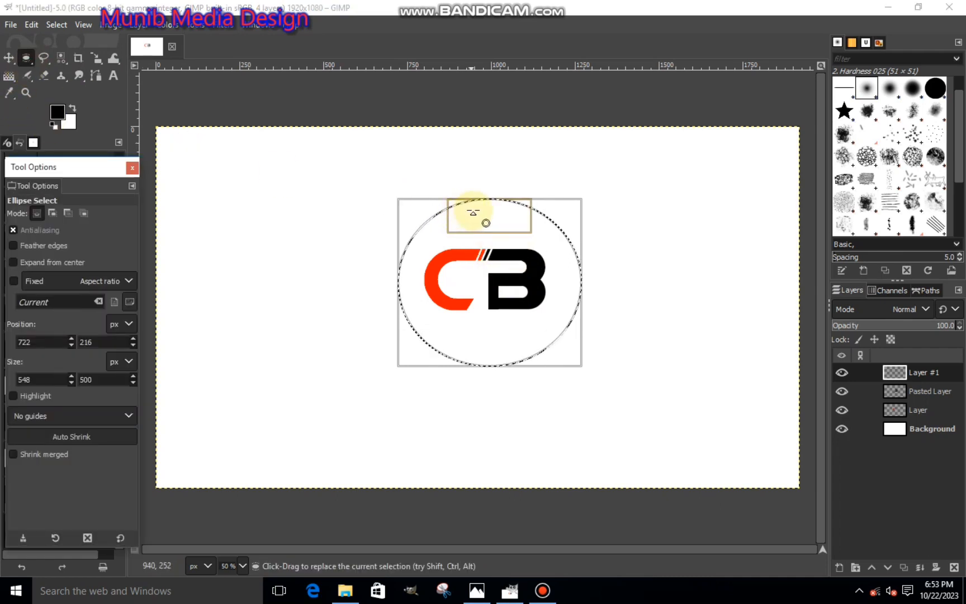
{"action": "left_click_drag", "start_coordinate": [473, 212], "coordinate": [476, 202]}
{"action": "left_click_drag", "start_coordinate": [500, 253], "coordinate": [498, 257]}
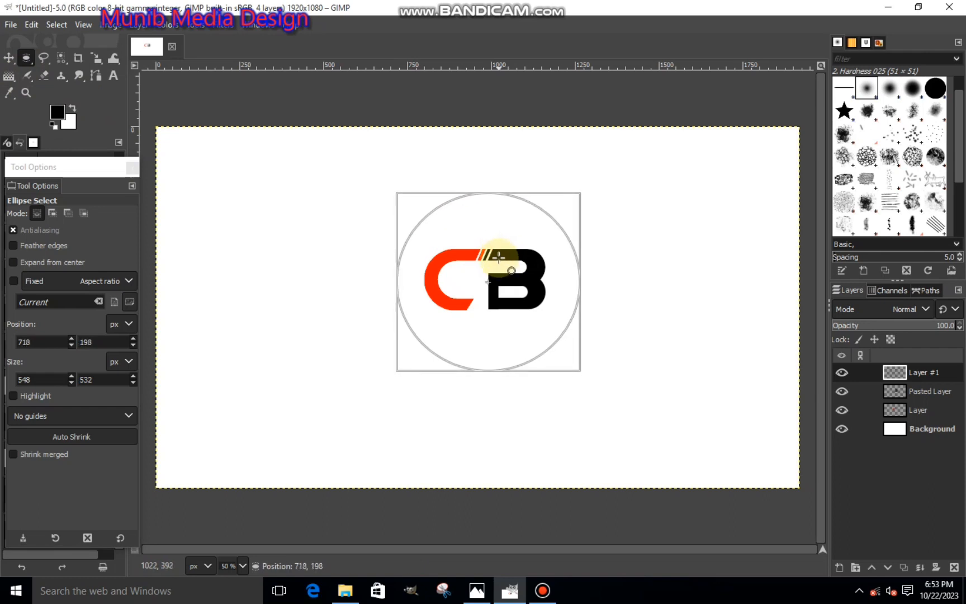
{"action": "left_click_drag", "start_coordinate": [582, 366], "coordinate": [575, 360]}
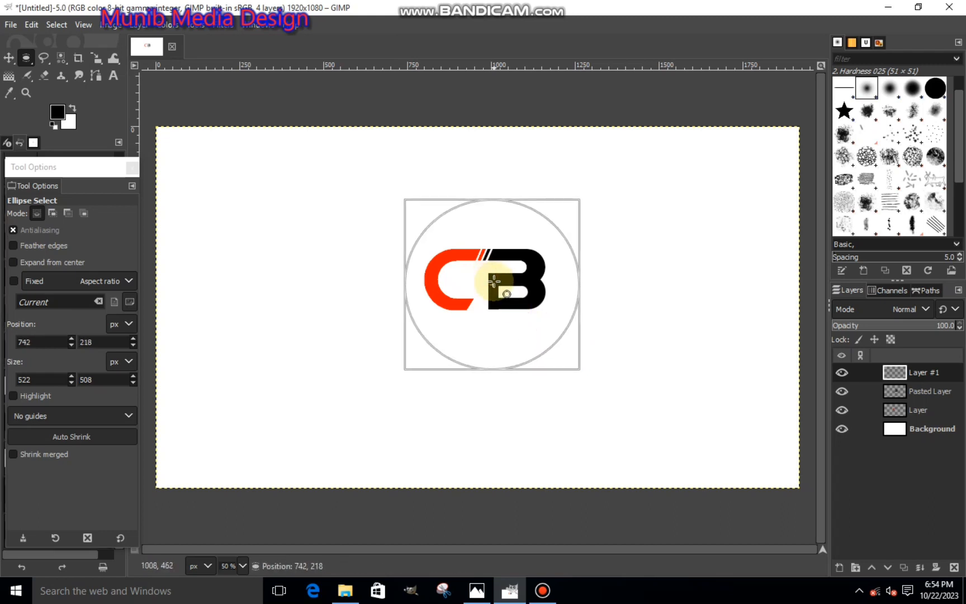
{"action": "left_click_drag", "start_coordinate": [490, 279], "coordinate": [491, 279]}
{"action": "left_click_drag", "start_coordinate": [562, 344], "coordinate": [558, 338]}
{"action": "left_click_drag", "start_coordinate": [505, 306], "coordinate": [509, 308]}
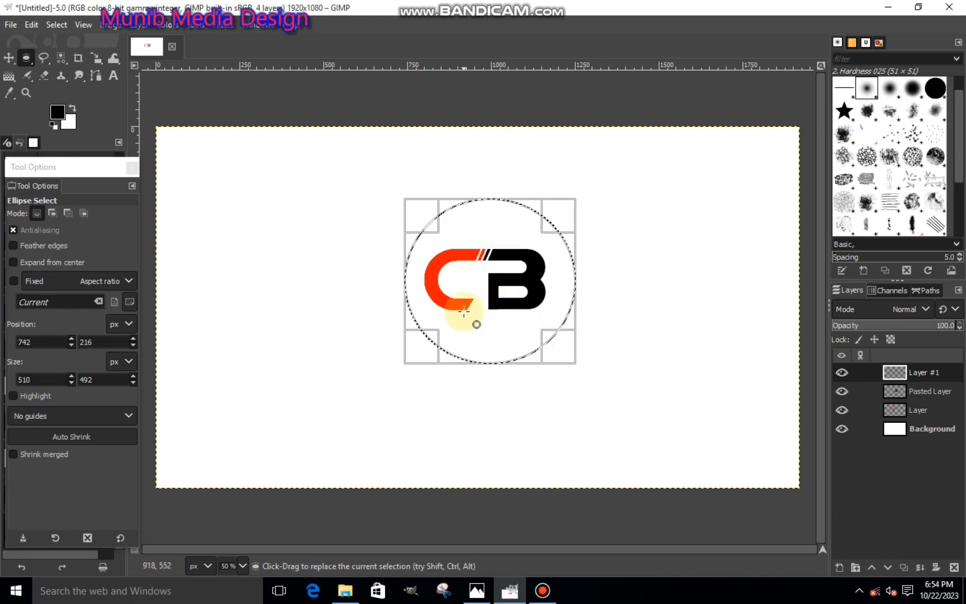
Set the elliptical selection's height to 510 px to make it a perfect circle.
{"action": "left_click", "coordinate": [134, 376]}
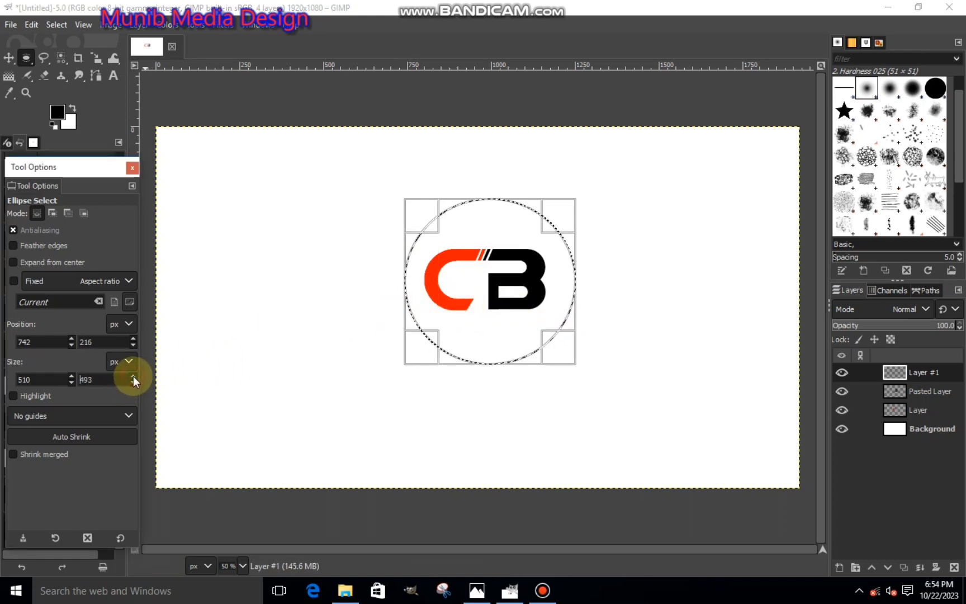
{"action": "left_click", "coordinate": [134, 376]}
{"action": "left_click", "coordinate": [133, 376]}
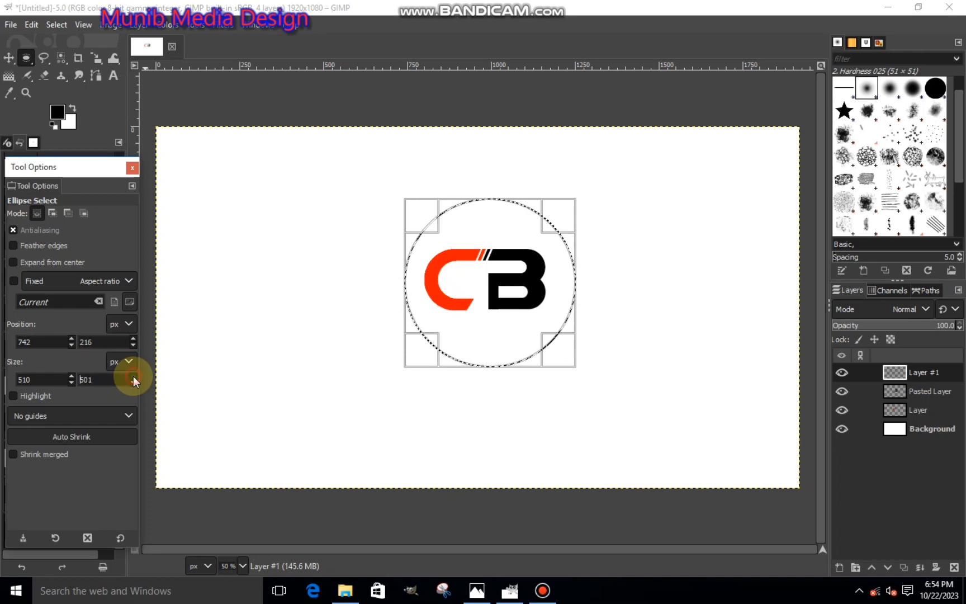
{"action": "left_click", "coordinate": [133, 375]}
{"action": "left_click", "coordinate": [133, 375]}
{"action": "left_click", "coordinate": [133, 376]}
{"action": "left_click", "coordinate": [133, 376]}
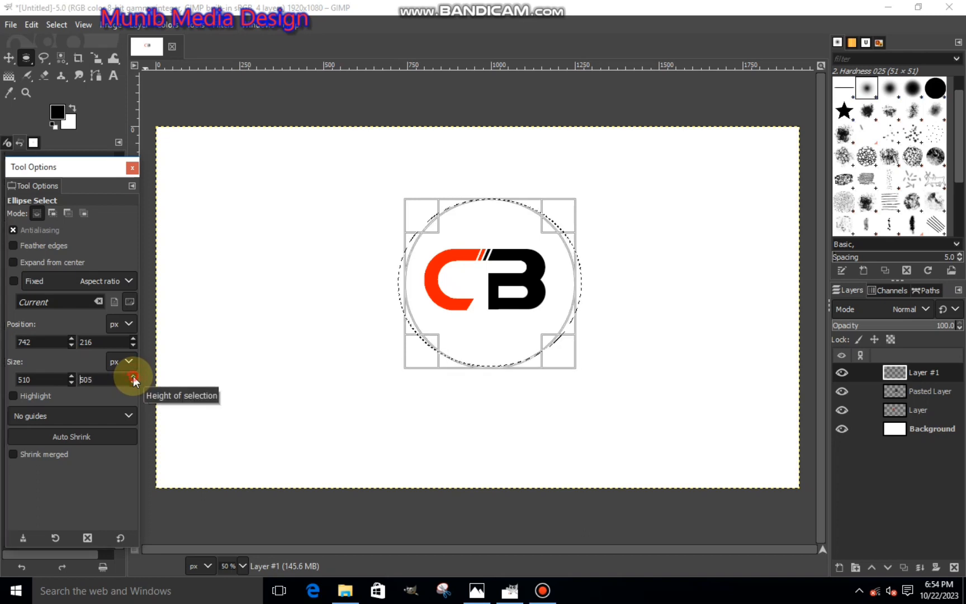
{"action": "left_click", "coordinate": [133, 376]}
{"action": "left_click", "coordinate": [133, 376]}
{"action": "left_click", "coordinate": [133, 375]}
{"action": "left_click", "coordinate": [133, 376]}
{"action": "left_click", "coordinate": [133, 376]}
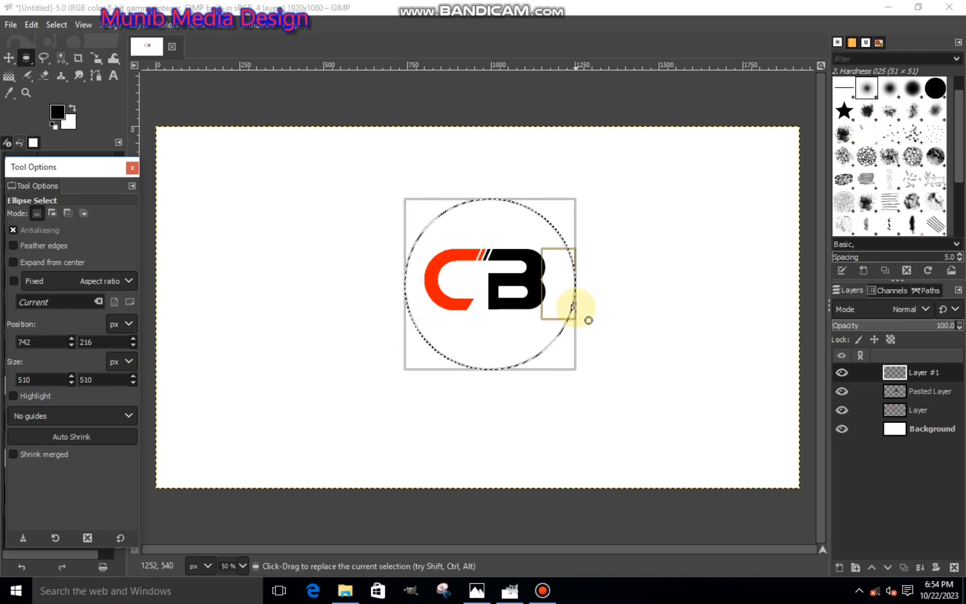
Move the circular selection to position 734, 204 so that it is centred on the CB letters.
{"action": "left_click_drag", "start_coordinate": [487, 290], "coordinate": [485, 288]}
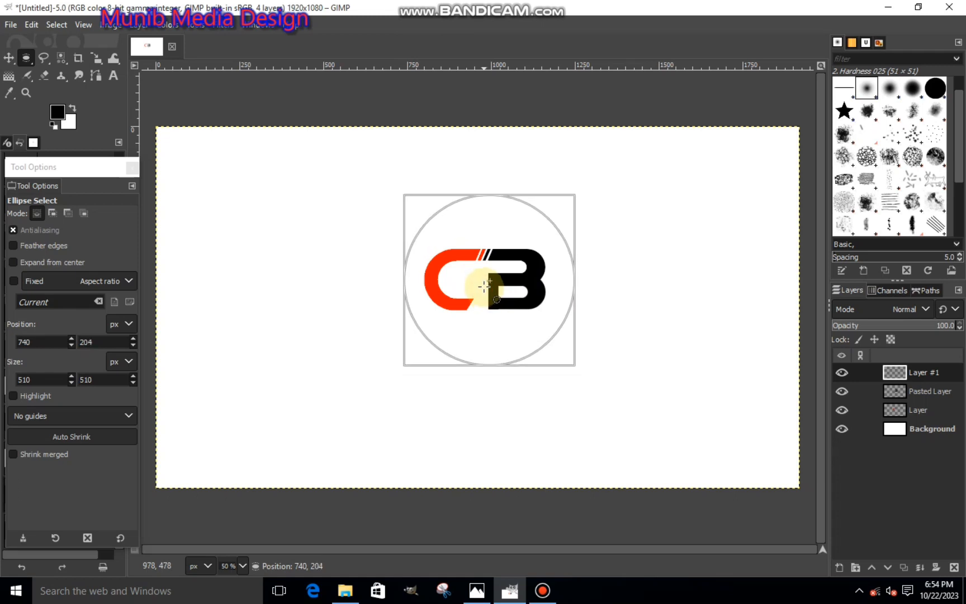
{"action": "left_click_drag", "start_coordinate": [484, 286], "coordinate": [485, 286]}
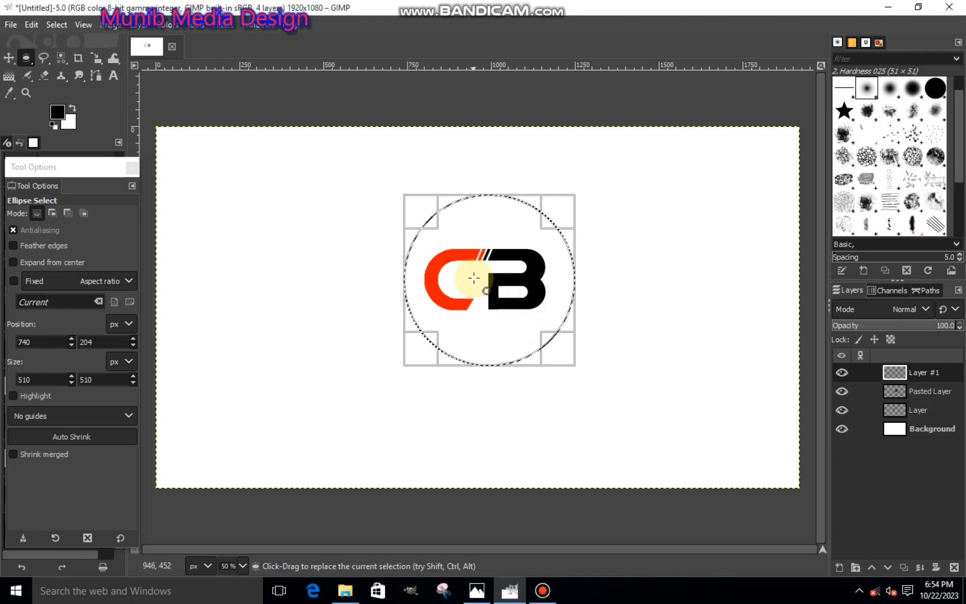
{"action": "left_click_drag", "start_coordinate": [485, 278], "coordinate": [485, 279]}
Fill the circular selection with black on the new layer and lower that layer's opacity to about 58.4.
{"action": "right_click", "coordinate": [498, 285]}
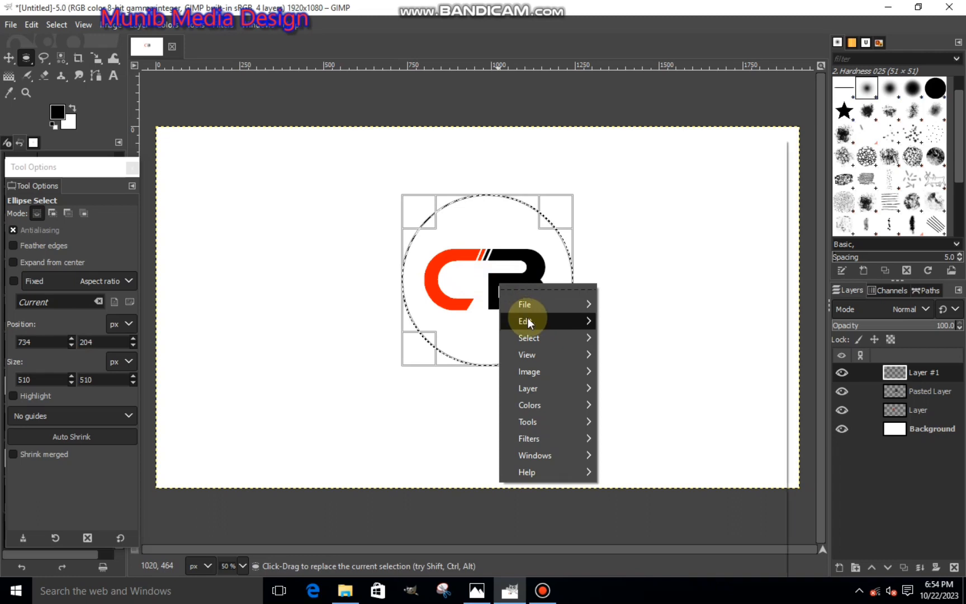
{"action": "mouse_move", "coordinate": [528, 321]}
{"action": "left_click", "coordinate": [649, 399]}
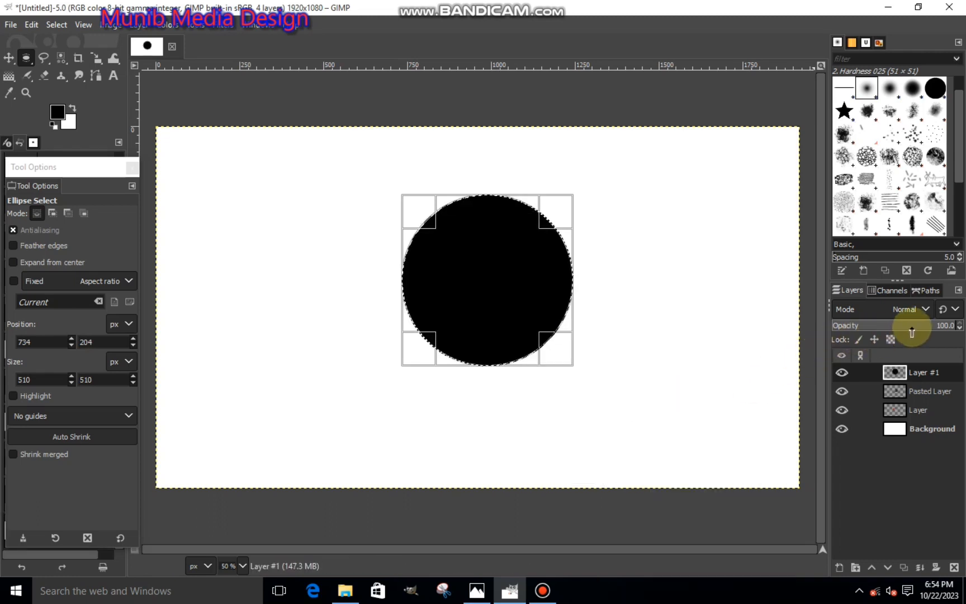
{"action": "key", "text": "ctrl+z"}
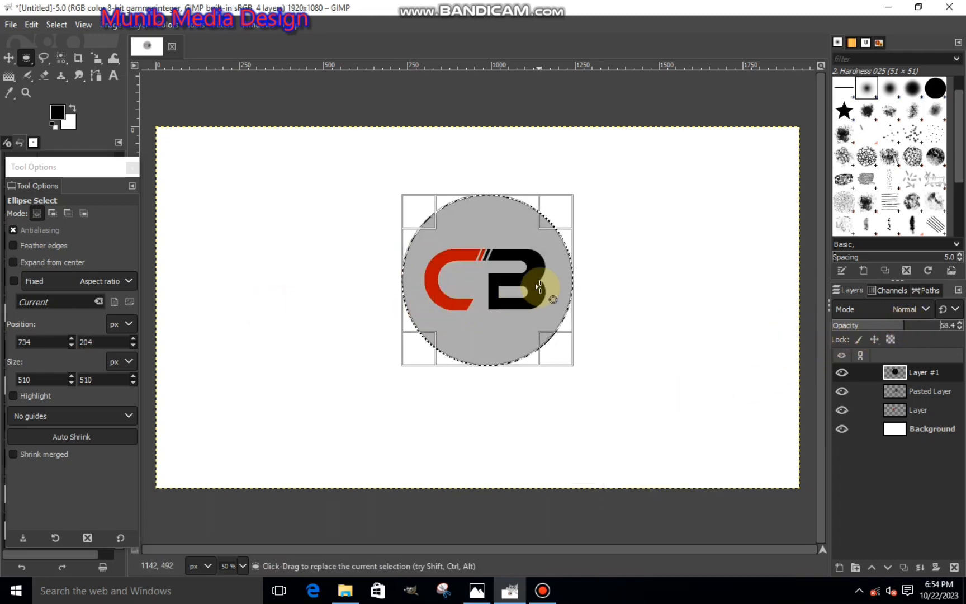
Shrink and shift the elliptical selection to about 478 × 476 px at position 724, 222, offset from the filled circle.
{"action": "left_click_drag", "start_coordinate": [554, 281], "coordinate": [541, 279]}
{"action": "left_click_drag", "start_coordinate": [472, 218], "coordinate": [473, 222]}
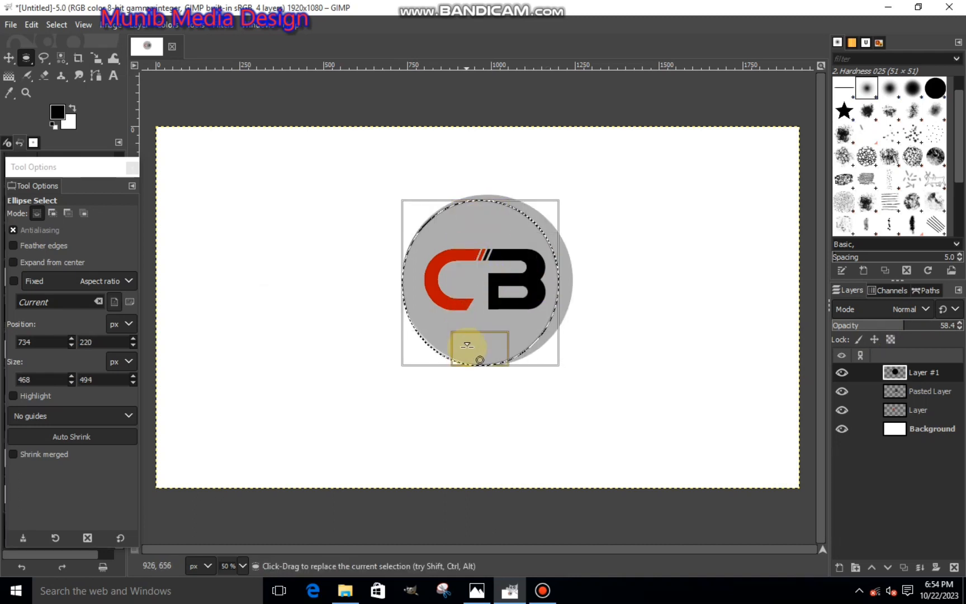
{"action": "left_click_drag", "start_coordinate": [464, 345], "coordinate": [467, 340]}
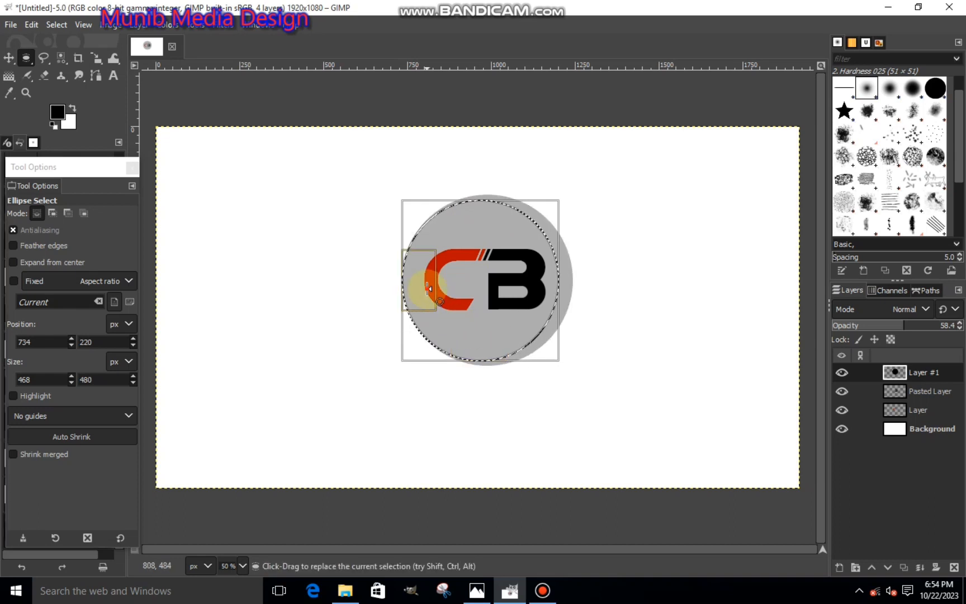
{"action": "left_click_drag", "start_coordinate": [427, 289], "coordinate": [425, 288]}
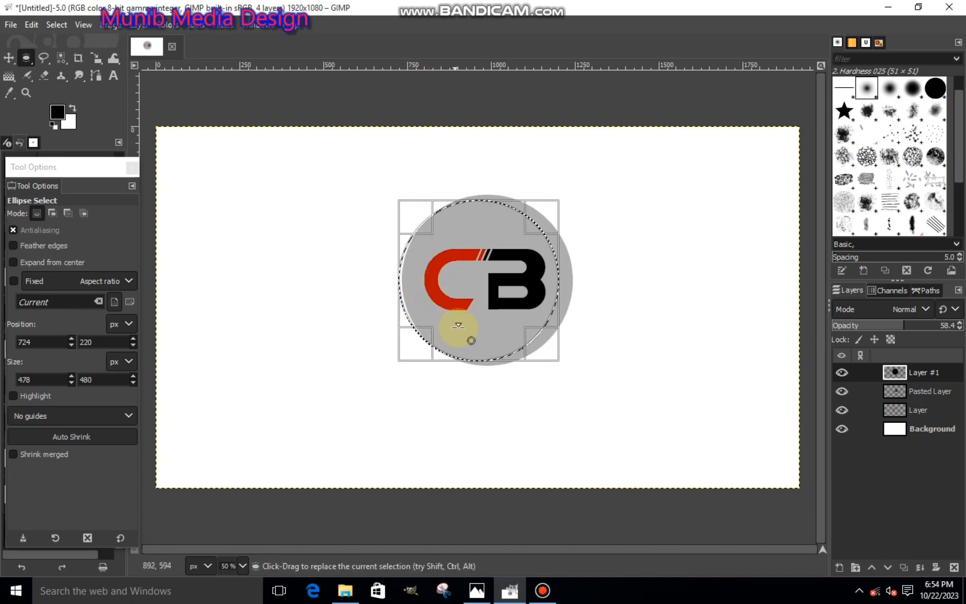
{"action": "left_click_drag", "start_coordinate": [463, 329], "coordinate": [463, 328]}
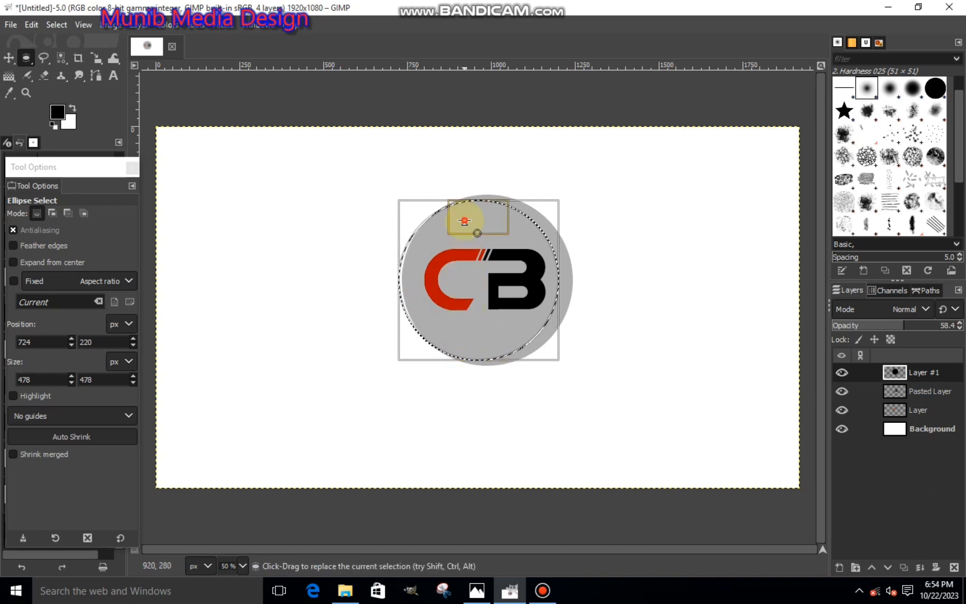
{"action": "left_click_drag", "start_coordinate": [464, 221], "coordinate": [464, 223]}
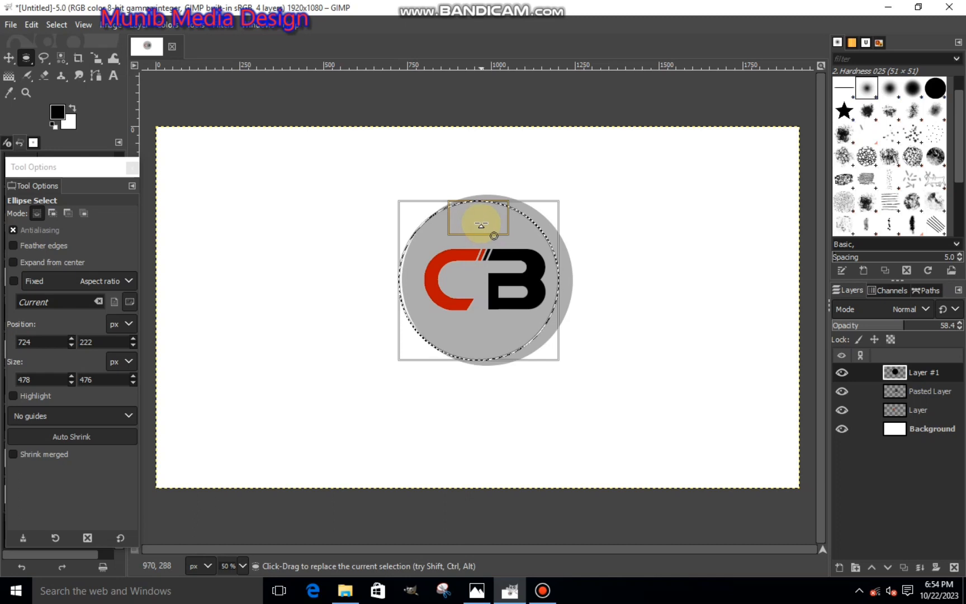
Cut the selected area out of the filled circle to leave a crescent, clear the selection and set the layer's opacity to 100.
{"action": "right_click", "coordinate": [480, 300]}
{"action": "mouse_move", "coordinate": [531, 338]}
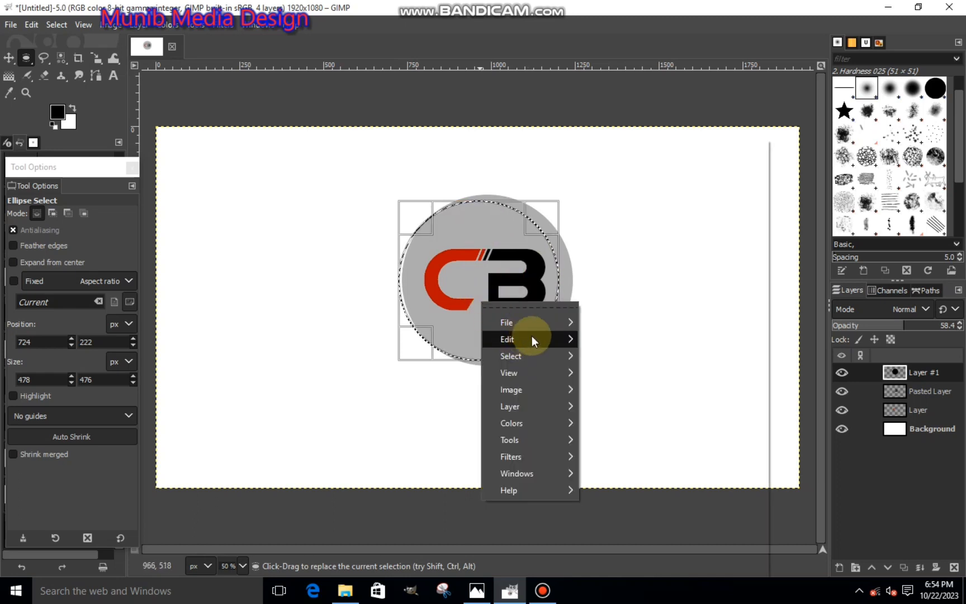
{"action": "left_click", "coordinate": [624, 219]}
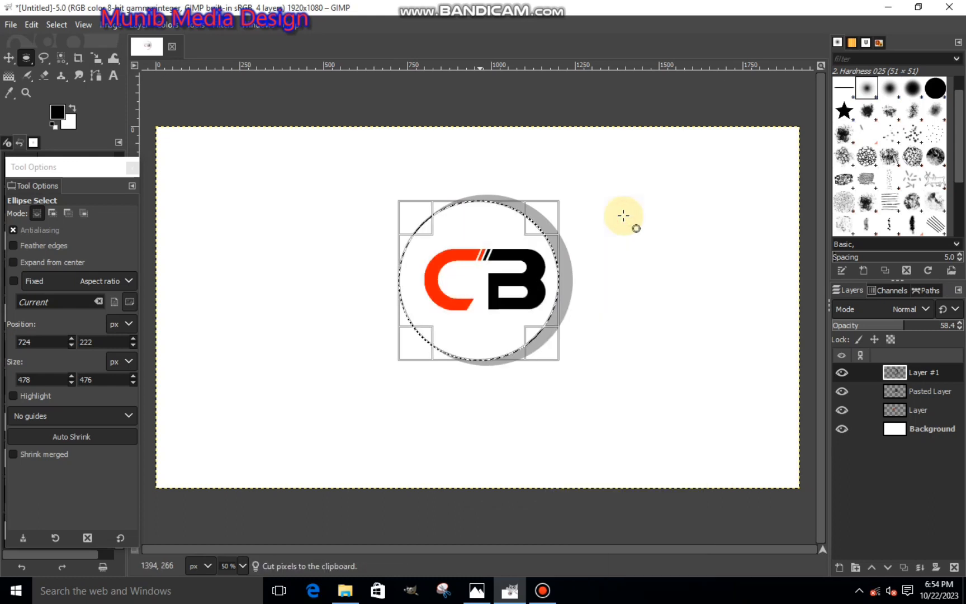
{"action": "left_click", "coordinate": [625, 235]}
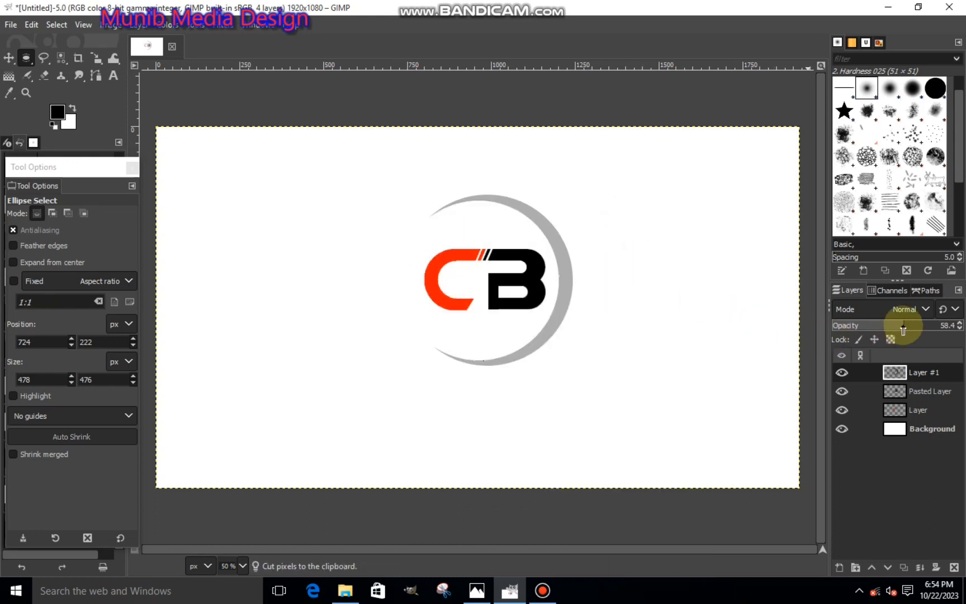
{"action": "left_click_drag", "start_coordinate": [902, 325], "coordinate": [960, 327]}
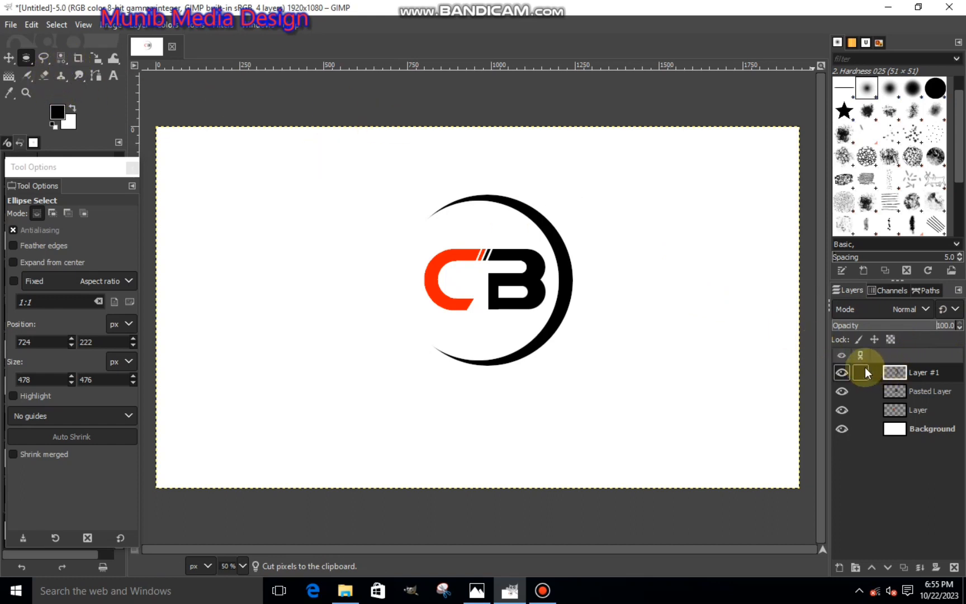
Duplicate the crescent layer and flip the copy horizontally.
{"action": "left_click", "coordinate": [902, 566]}
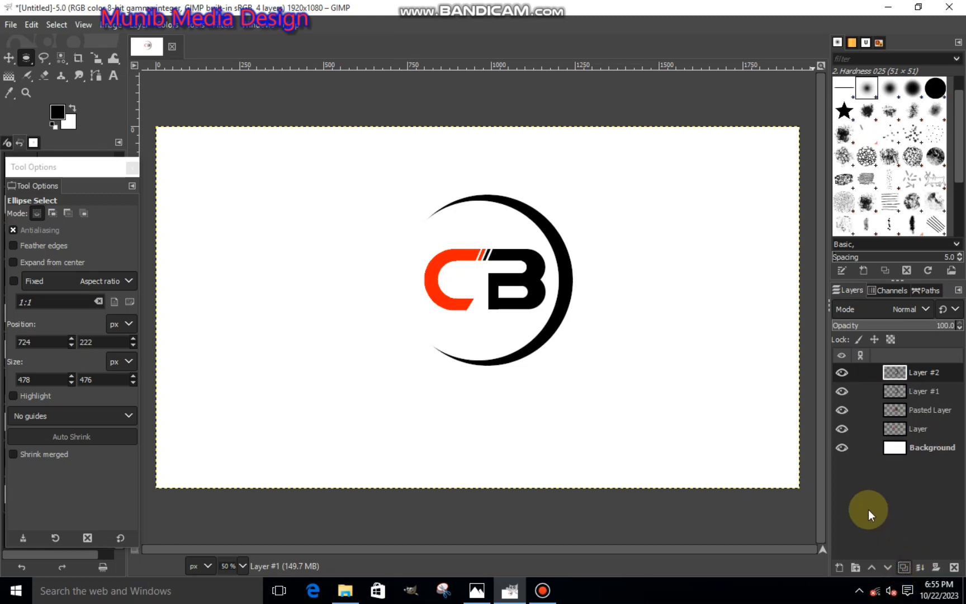
{"action": "left_click_drag", "start_coordinate": [107, 54], "coordinate": [134, 125]}
{"action": "left_click", "coordinate": [466, 233]}
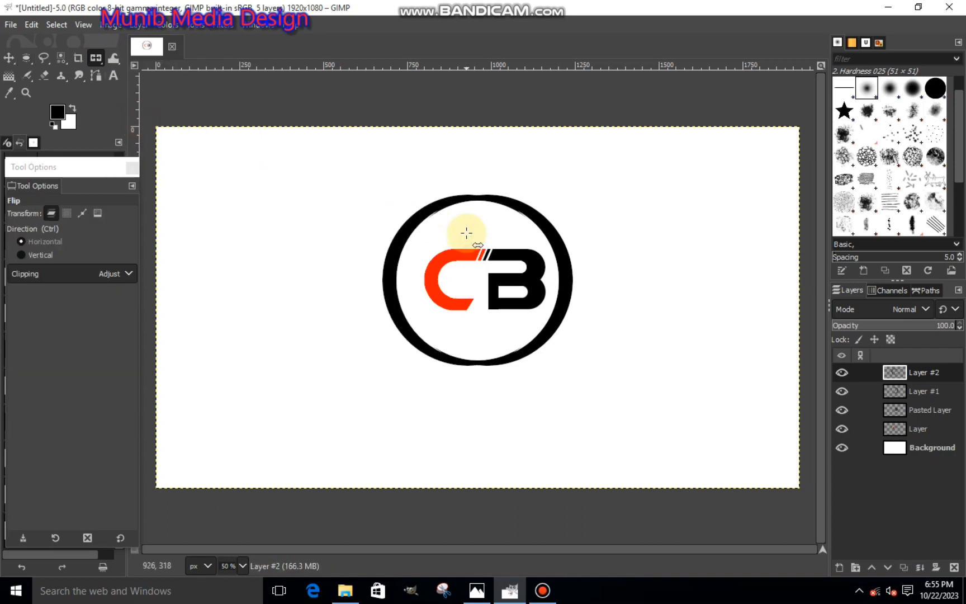
Scale the flipped crescent layer to about 1749 × 984 px, fitting it against the original crescent to form a ring around the letters.
{"action": "left_click_drag", "start_coordinate": [101, 58], "coordinate": [149, 92]}
{"action": "left_click", "coordinate": [296, 161]}
{"action": "left_click_drag", "start_coordinate": [296, 161], "coordinate": [323, 190]}
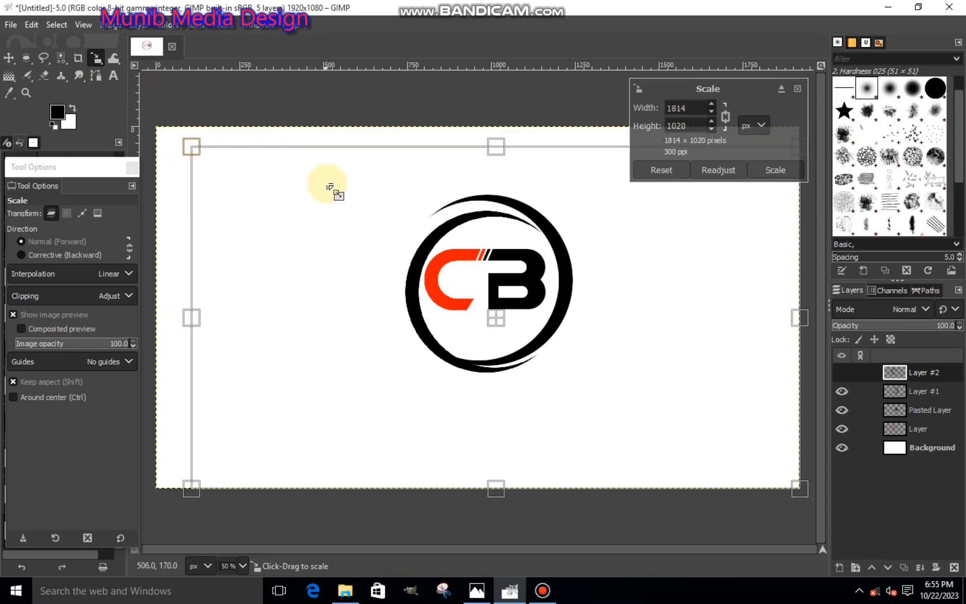
{"action": "left_click_drag", "start_coordinate": [568, 393], "coordinate": [564, 386]}
{"action": "left_click_drag", "start_coordinate": [490, 315], "coordinate": [489, 307]}
{"action": "left_click_drag", "start_coordinate": [621, 414], "coordinate": [613, 405]}
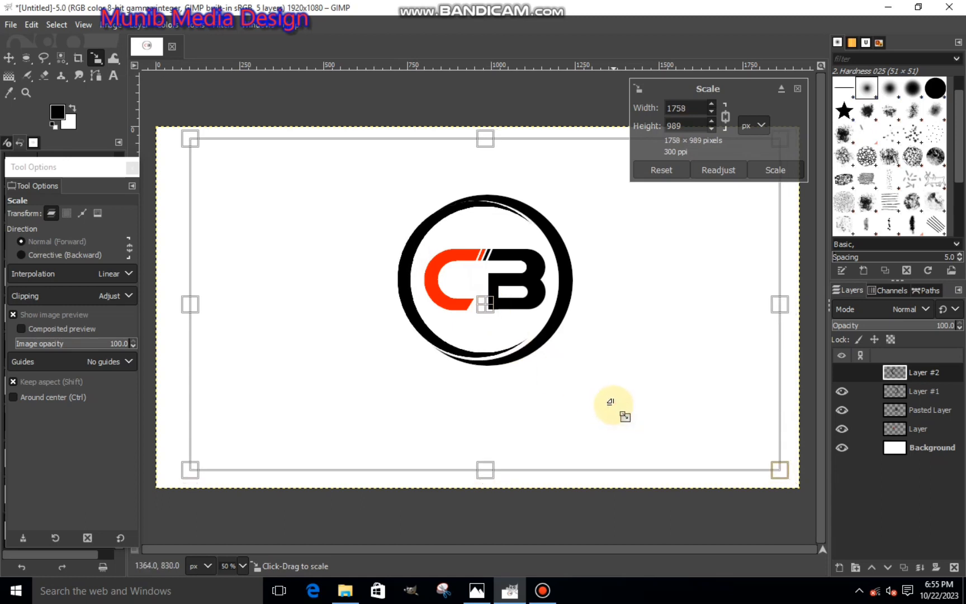
{"action": "left_click_drag", "start_coordinate": [463, 254], "coordinate": [468, 260]}
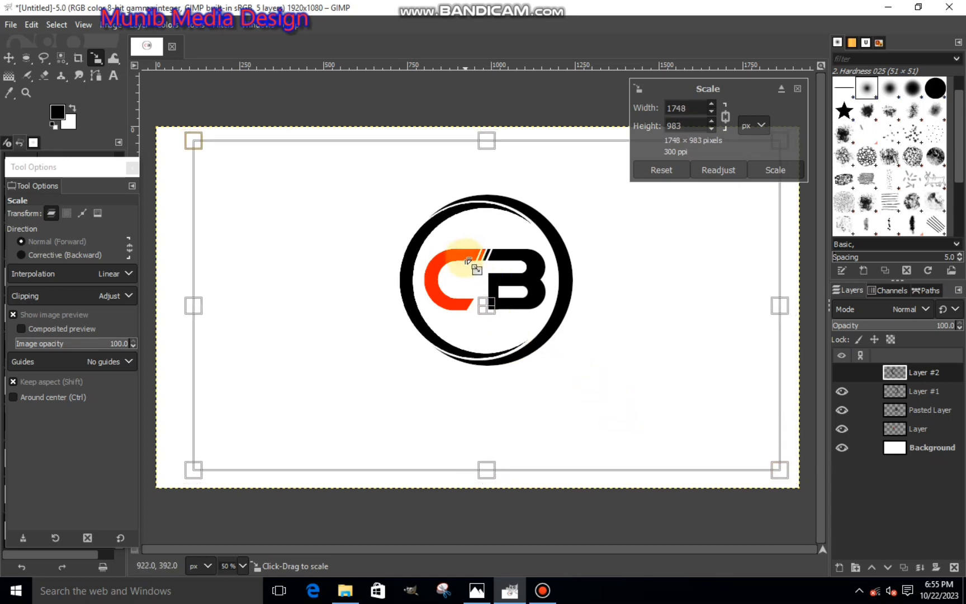
{"action": "left_click", "coordinate": [798, 173]}
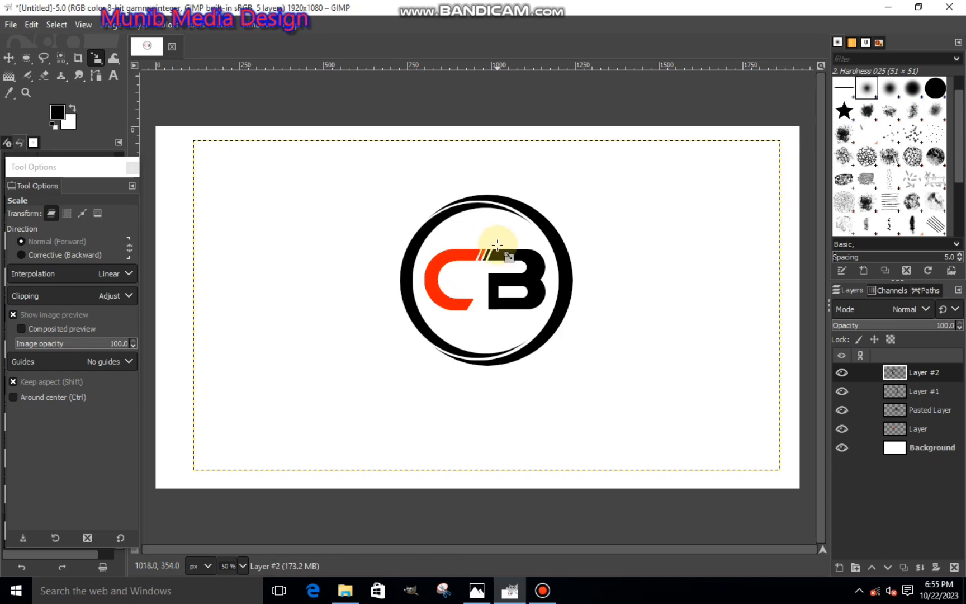
{"action": "left_click", "coordinate": [468, 237]}
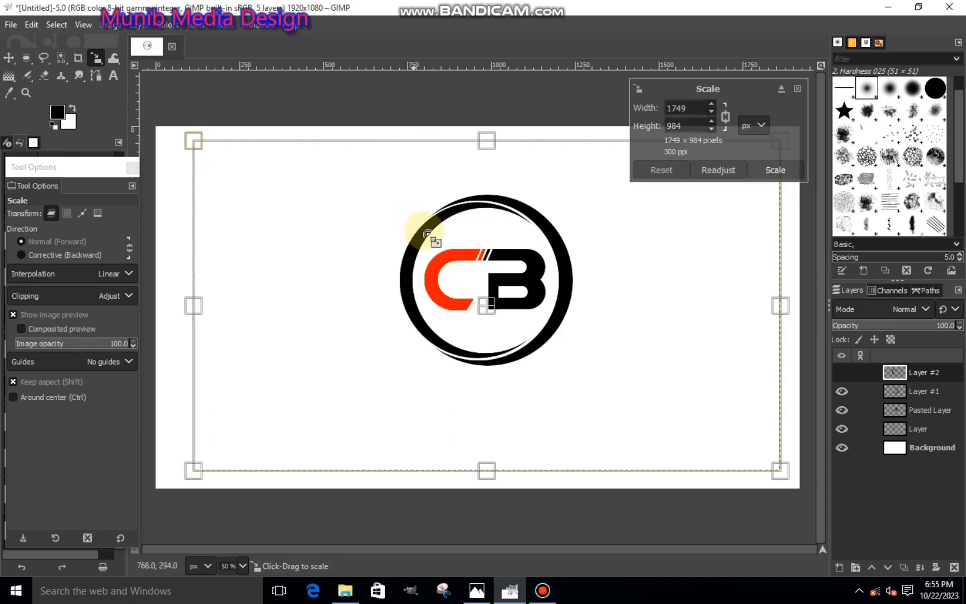
{"action": "left_click", "coordinate": [775, 169]}
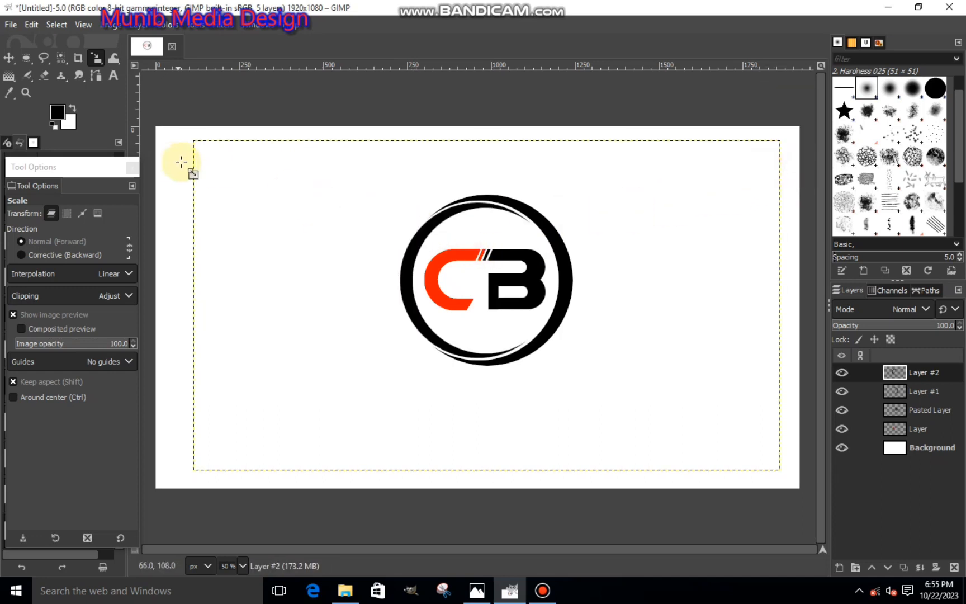
Merge the flipped crescent layer down into the original crescent's layer.
{"action": "right_click", "coordinate": [914, 373]}
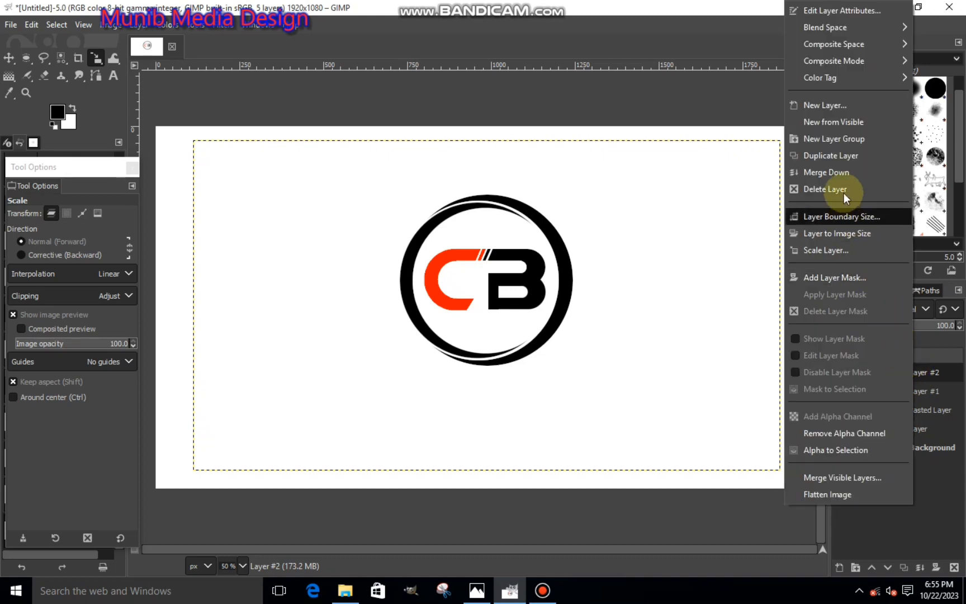
{"action": "left_click", "coordinate": [822, 172]}
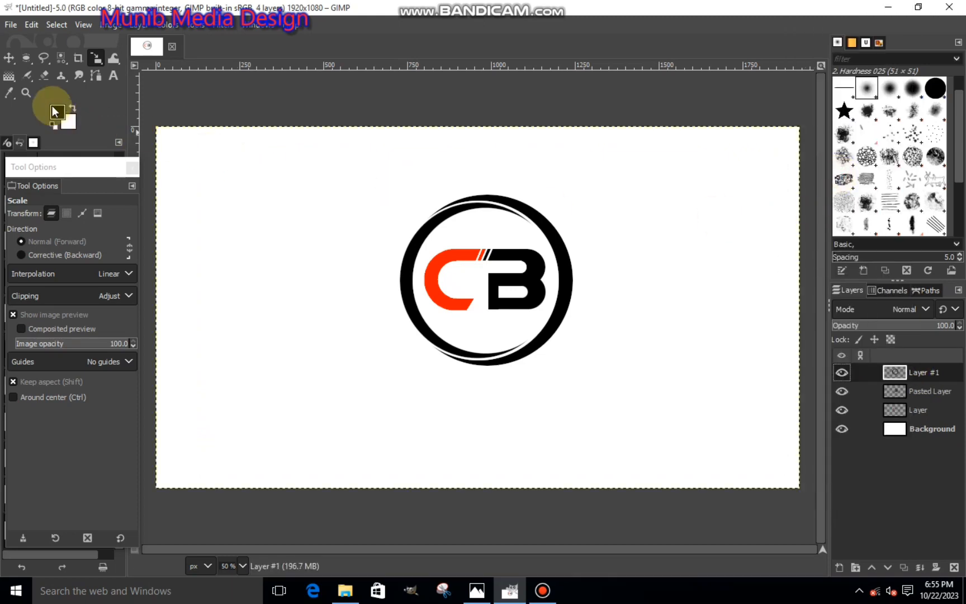
Draw a rectangular selection of about 734 × 218 px at position 638, 348 across the ring at the height of the letters.
{"action": "left_click_drag", "start_coordinate": [30, 53], "coordinate": [54, 58]}
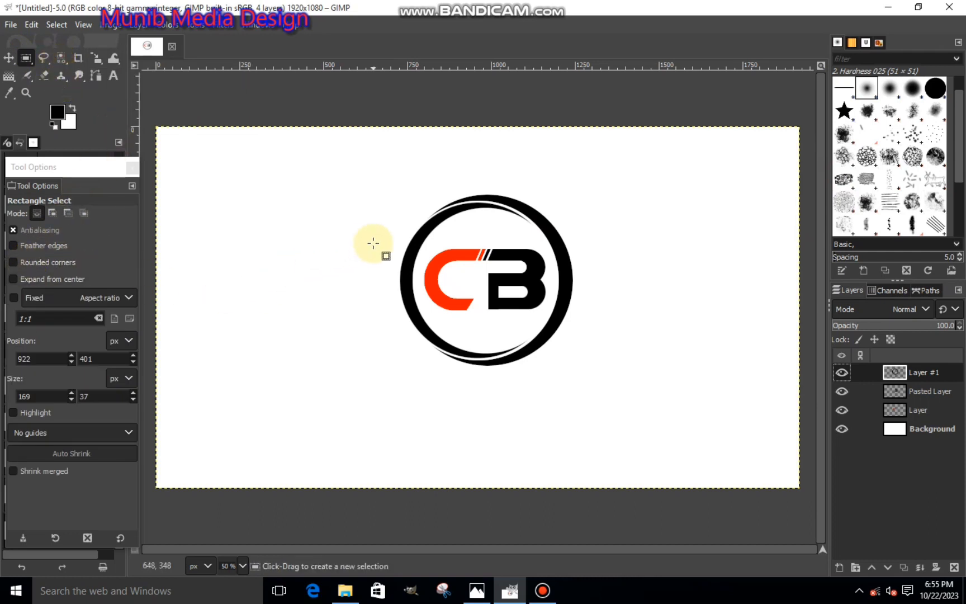
{"action": "left_click_drag", "start_coordinate": [369, 242], "coordinate": [615, 317]}
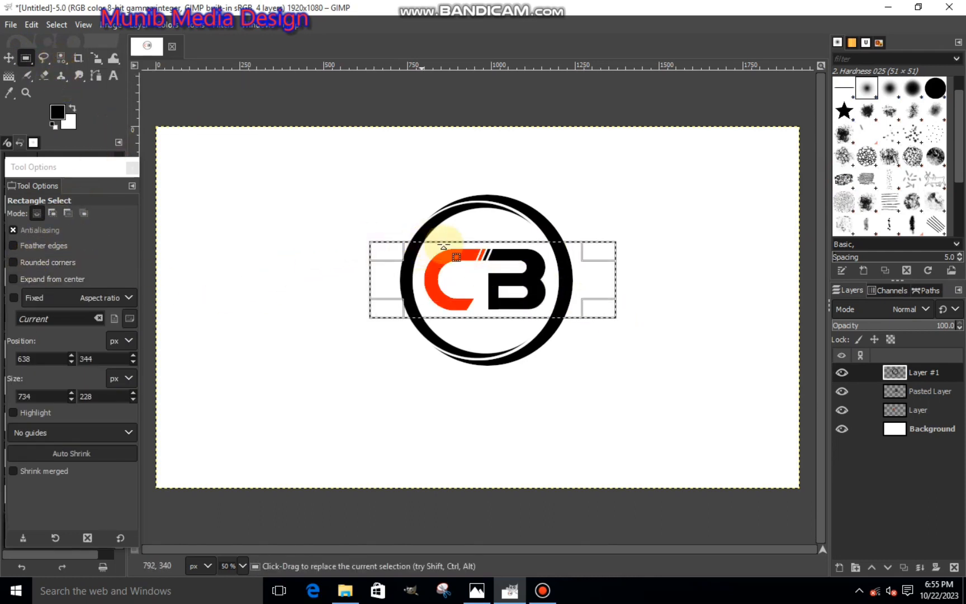
{"action": "left_click_drag", "start_coordinate": [470, 253], "coordinate": [470, 253]}
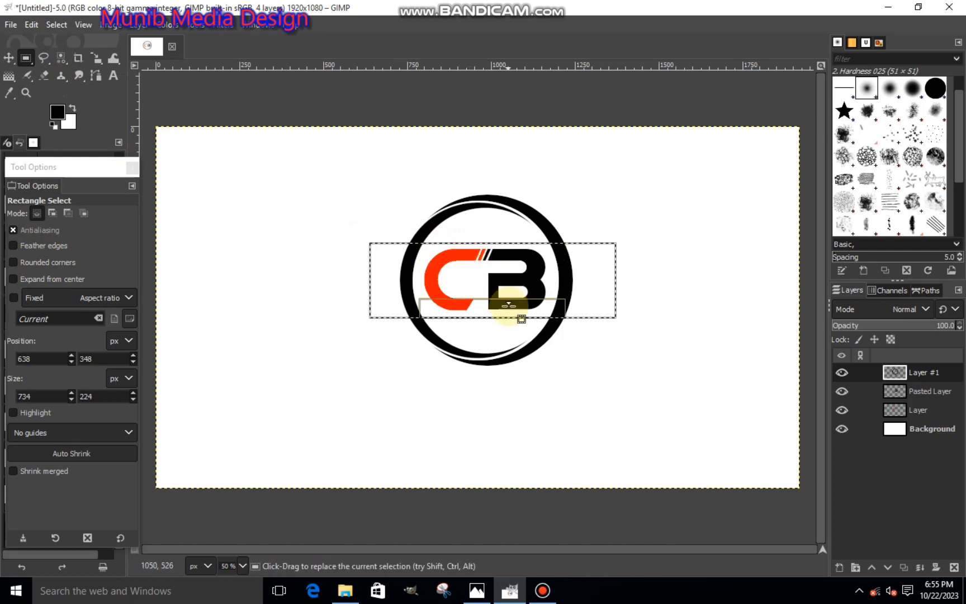
{"action": "left_click_drag", "start_coordinate": [479, 302], "coordinate": [486, 304]}
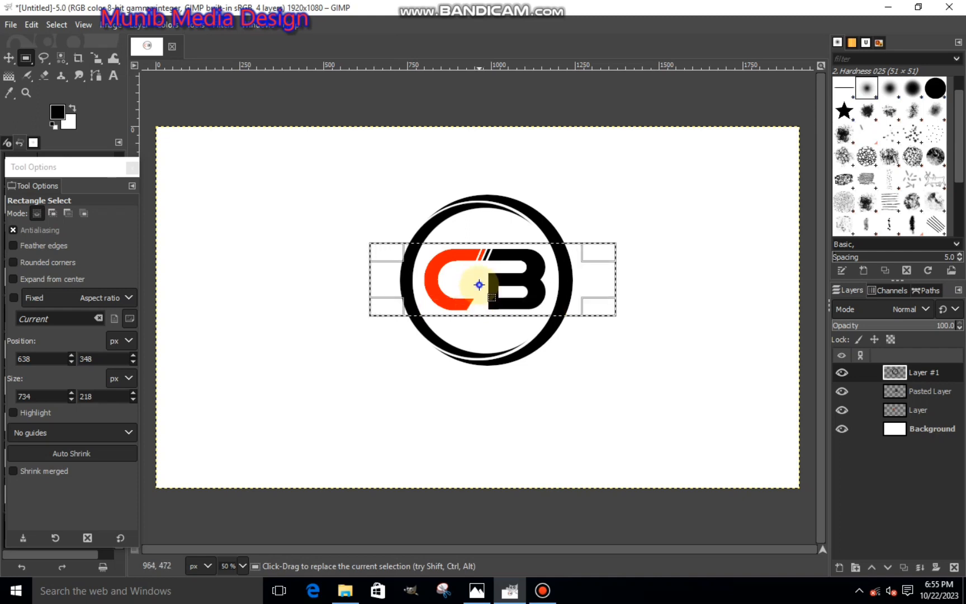
Cut the selected band out of the ring layer to split it into upper and lower arcs, and clear the selection.
{"action": "right_click", "coordinate": [499, 292]}
{"action": "key", "text": "Escape"}
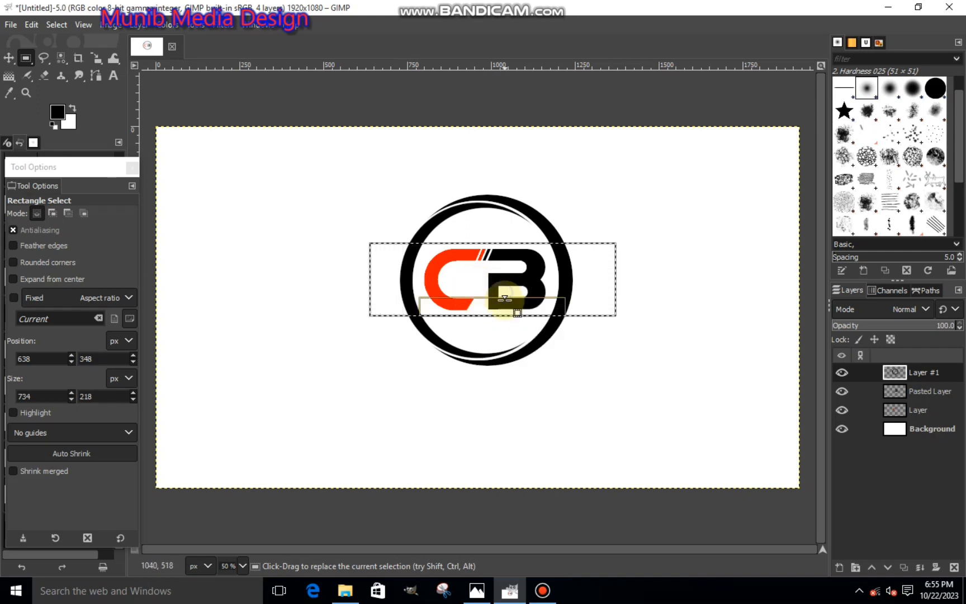
{"action": "right_click", "coordinate": [506, 290]}
{"action": "mouse_move", "coordinate": [531, 329]}
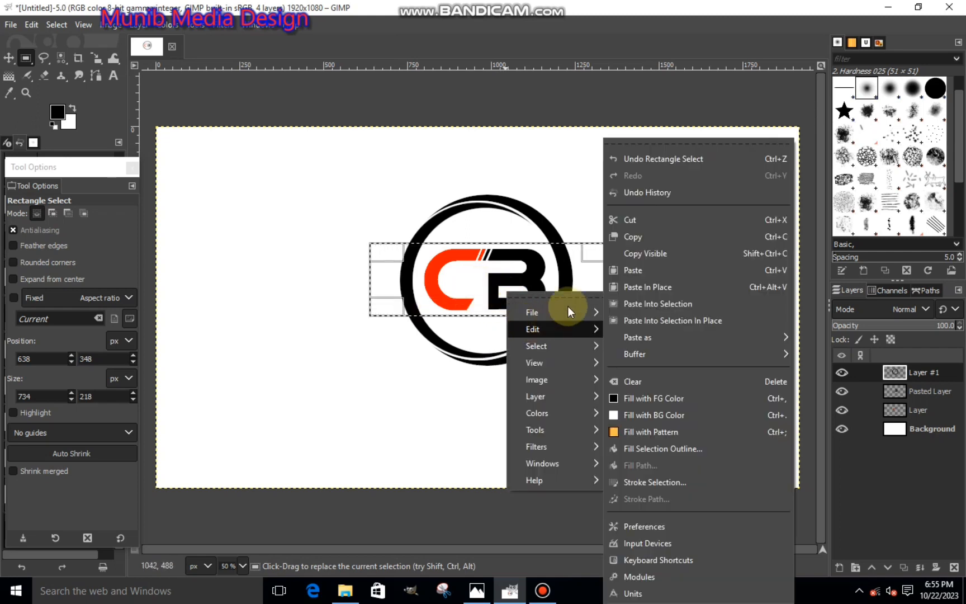
{"action": "left_click", "coordinate": [621, 218]}
{"action": "key", "text": "ctrl+shift+a"}
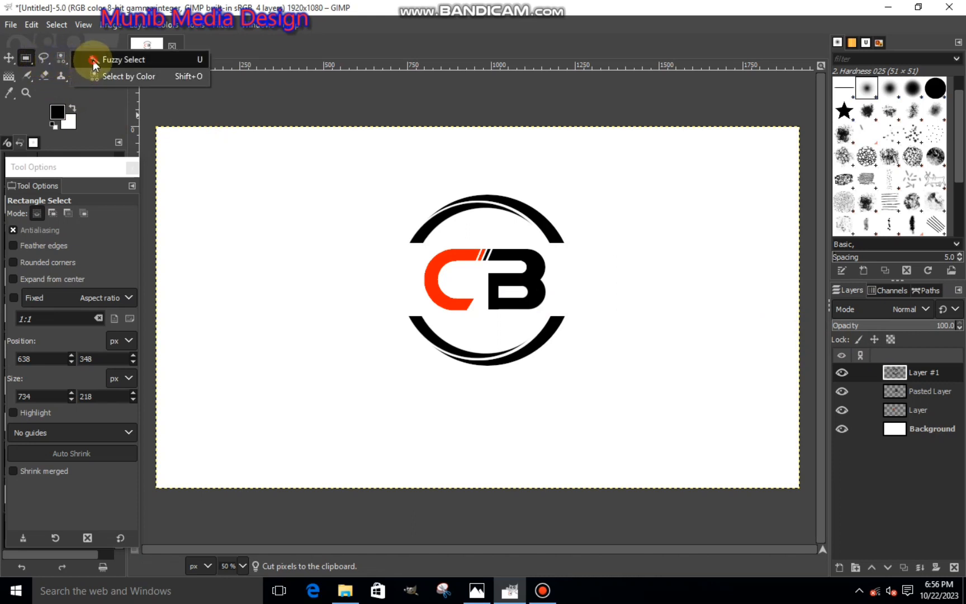
Select the inner crescent of the ring's upper half with Fuzzy Select and fill it with a red-orange foreground color.
{"action": "left_click", "coordinate": [95, 62]}
{"action": "left_click", "coordinate": [434, 226]}
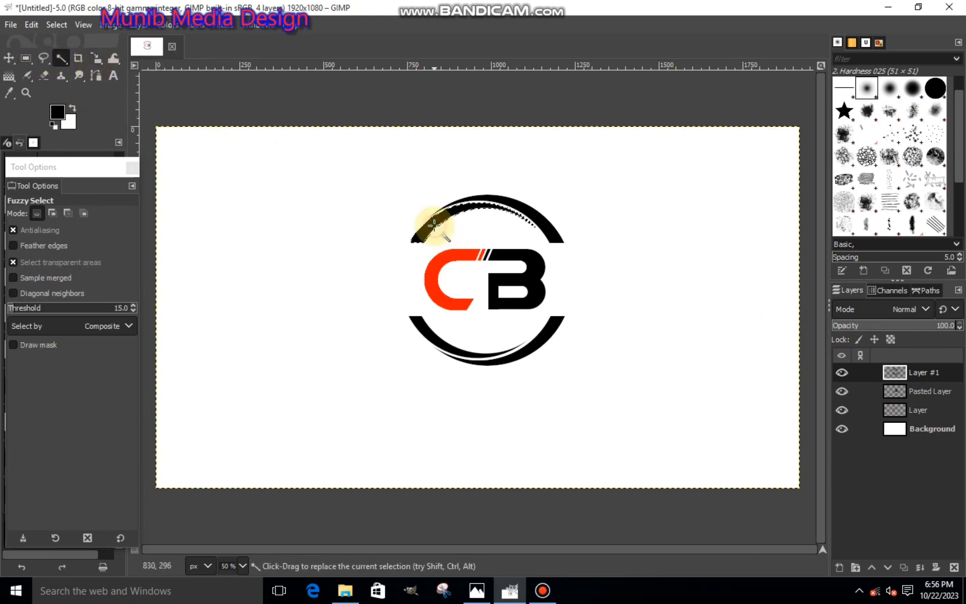
{"action": "left_click", "coordinate": [57, 113]}
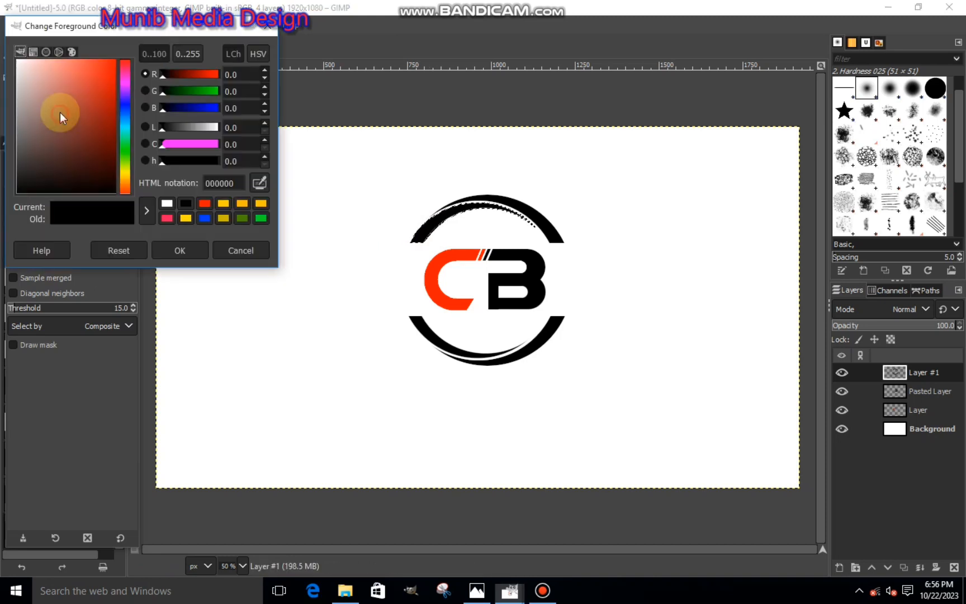
{"action": "left_click", "coordinate": [76, 99]}
{"action": "left_click_drag", "start_coordinate": [120, 54], "coordinate": [122, 55]}
{"action": "left_click", "coordinate": [189, 249]}
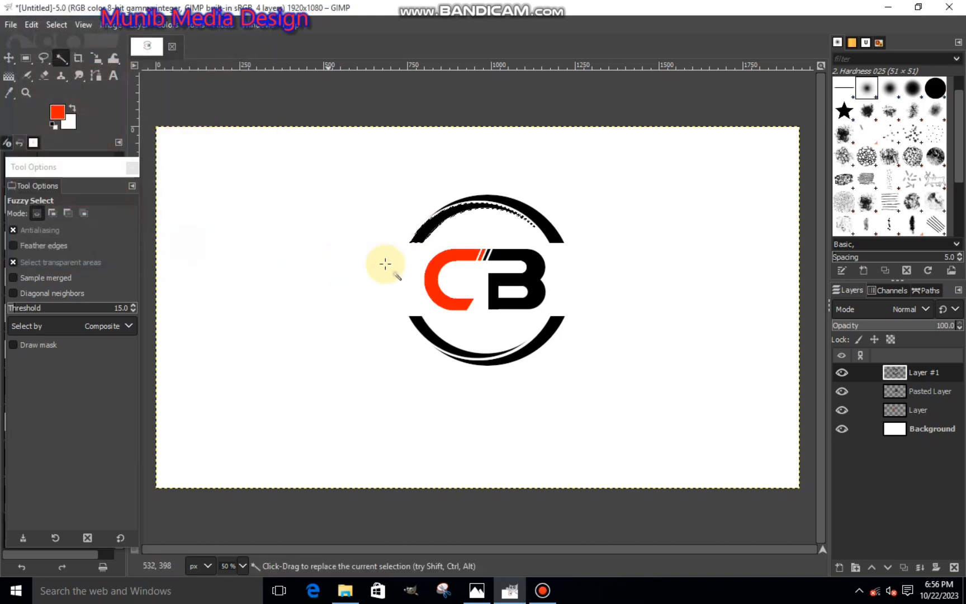
{"action": "right_click", "coordinate": [392, 265]}
{"action": "left_click", "coordinate": [397, 275]}
{"action": "right_click", "coordinate": [397, 274]}
{"action": "left_click", "coordinate": [398, 274]}
{"action": "right_click", "coordinate": [398, 274]}
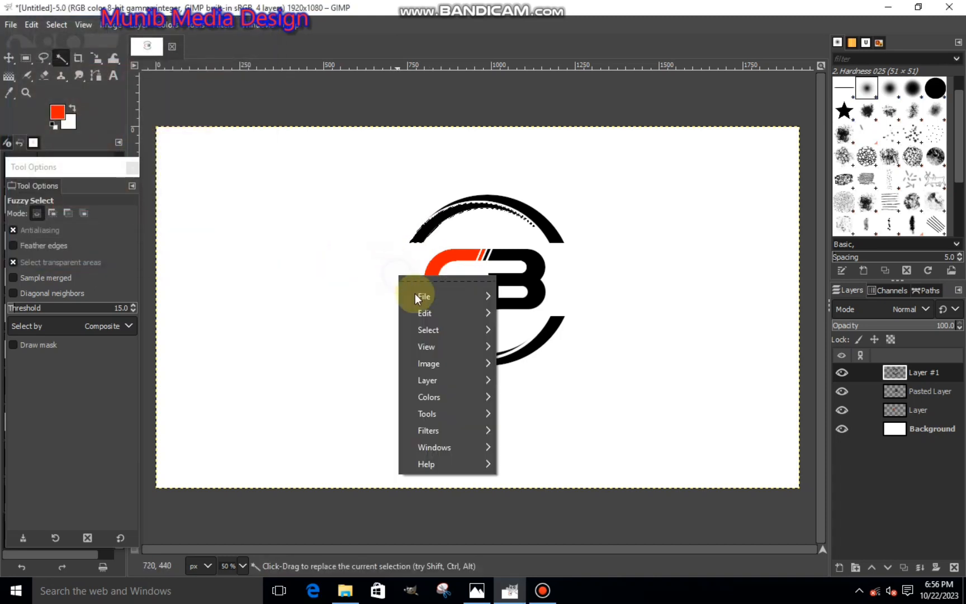
{"action": "mouse_move", "coordinate": [445, 316]}
{"action": "left_click", "coordinate": [529, 399]}
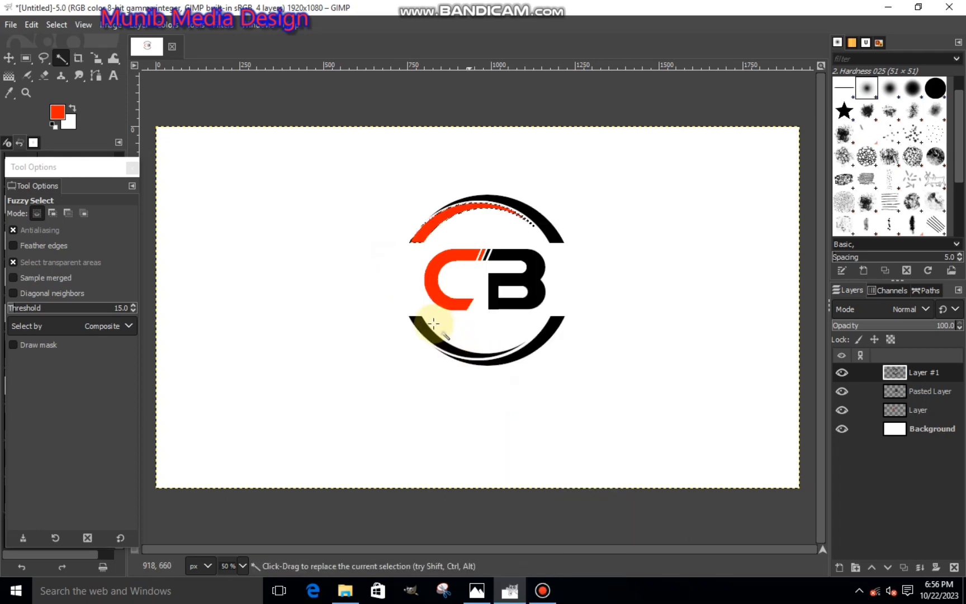
Select the inner crescent of the ring's lower half, fill it with the same red-orange and clear the selection.
{"action": "left_click", "coordinate": [421, 330]}
{"action": "right_click", "coordinate": [421, 330]}
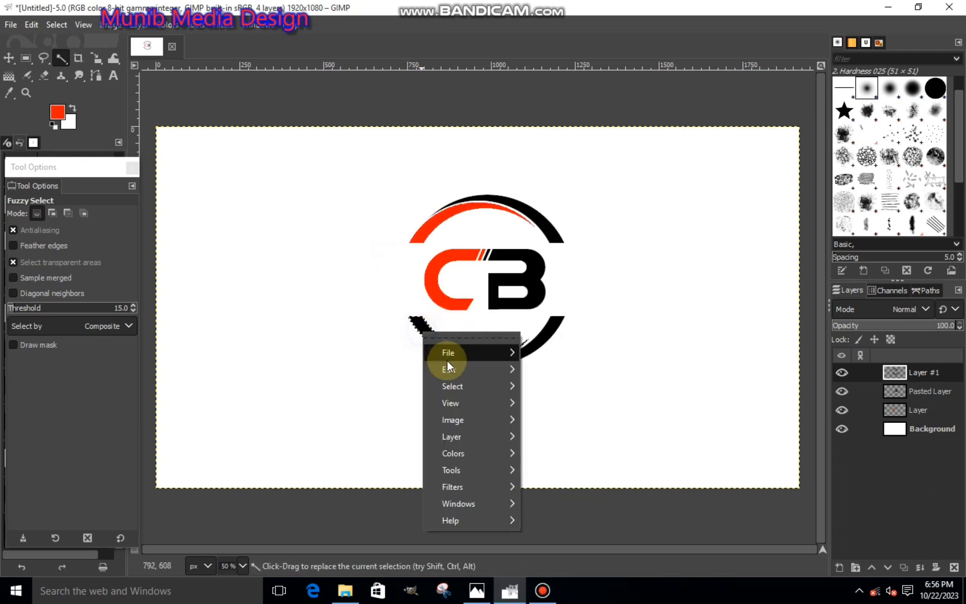
{"action": "mouse_move", "coordinate": [492, 368]}
{"action": "left_click", "coordinate": [553, 391]}
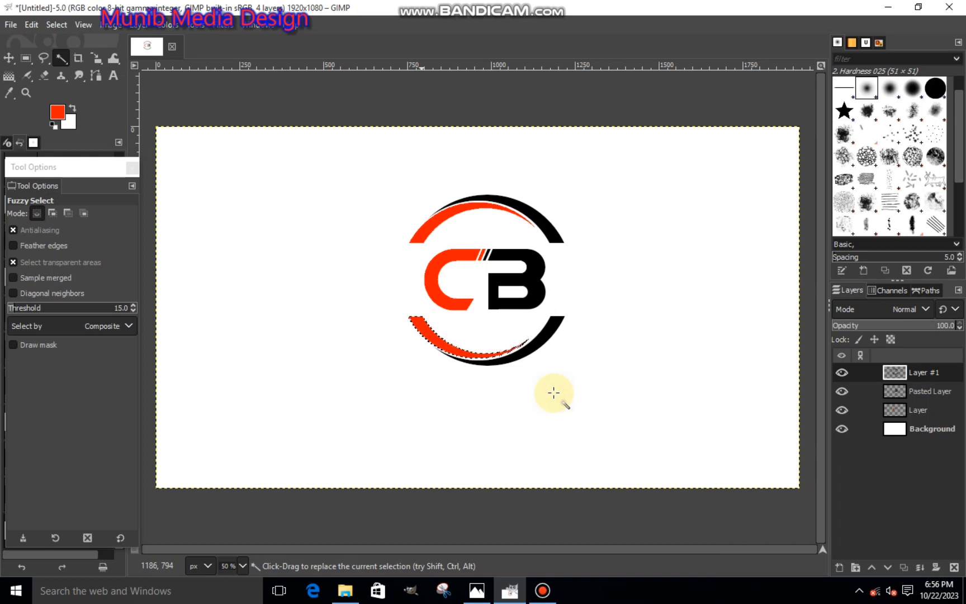
{"action": "key", "text": "ctrl+shift"}
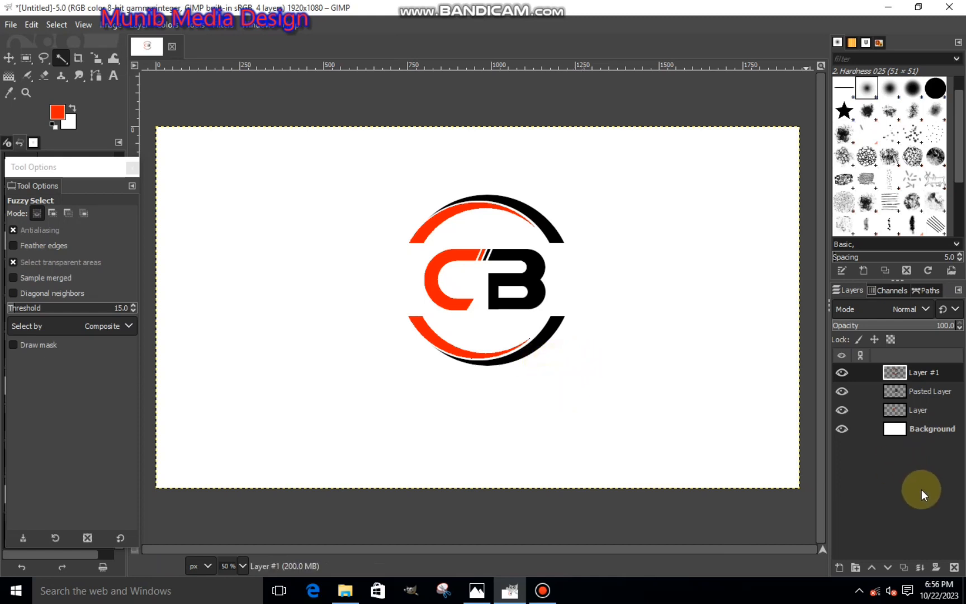
Add the red-orange text "C B Logo Design" in Ebrima Bold 62 px in a wide text box just below the lower arcs.
{"action": "left_click", "coordinate": [114, 76]}
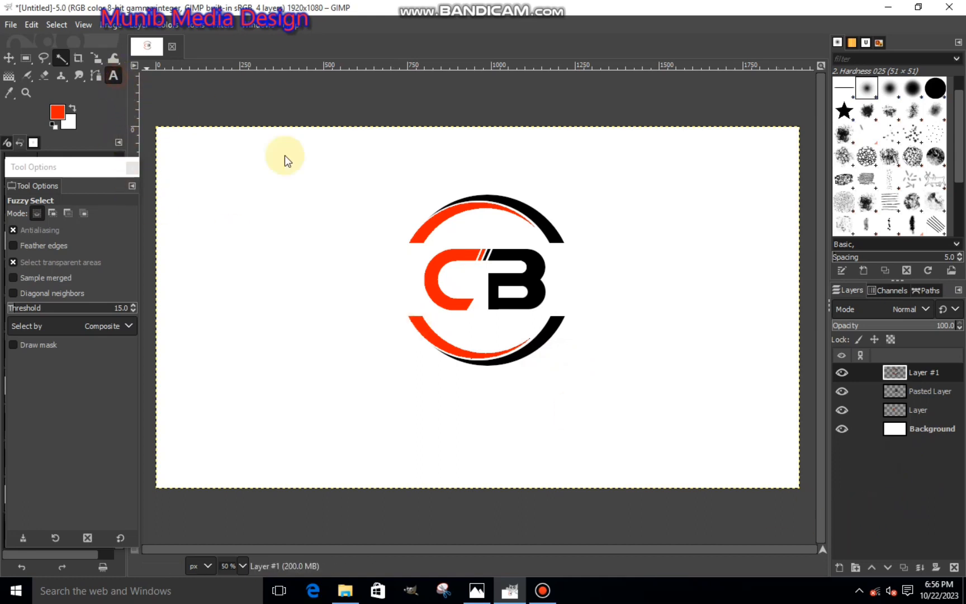
{"action": "left_click_drag", "start_coordinate": [633, 423], "coordinate": [383, 372]}
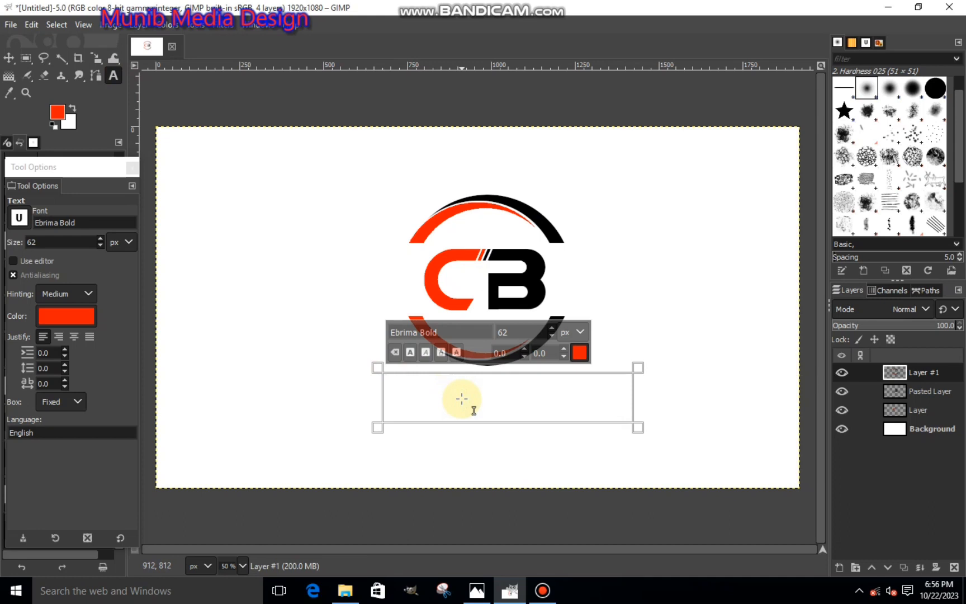
{"action": "type", "text": "C B Logo"}
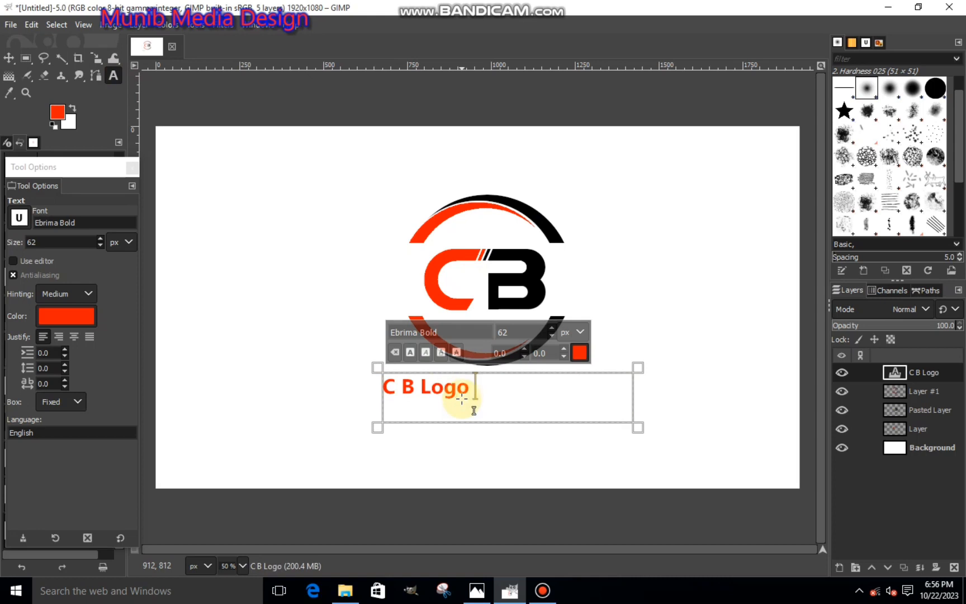
{"action": "type", "text": "Design"}
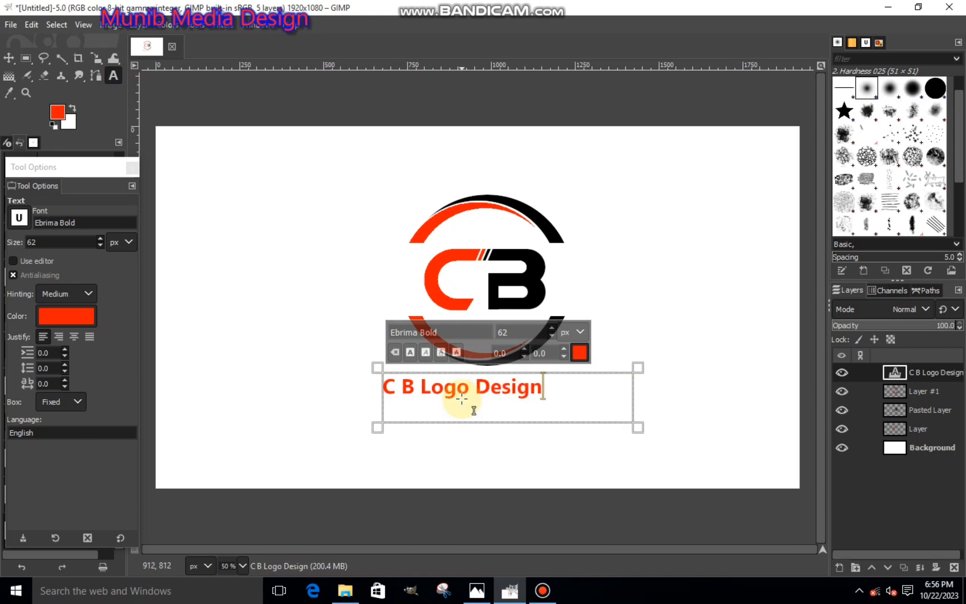
Set the kerning of the whole "C B Logo Design" text to 7.0.
{"action": "left_click_drag", "start_coordinate": [554, 386], "coordinate": [382, 394]}
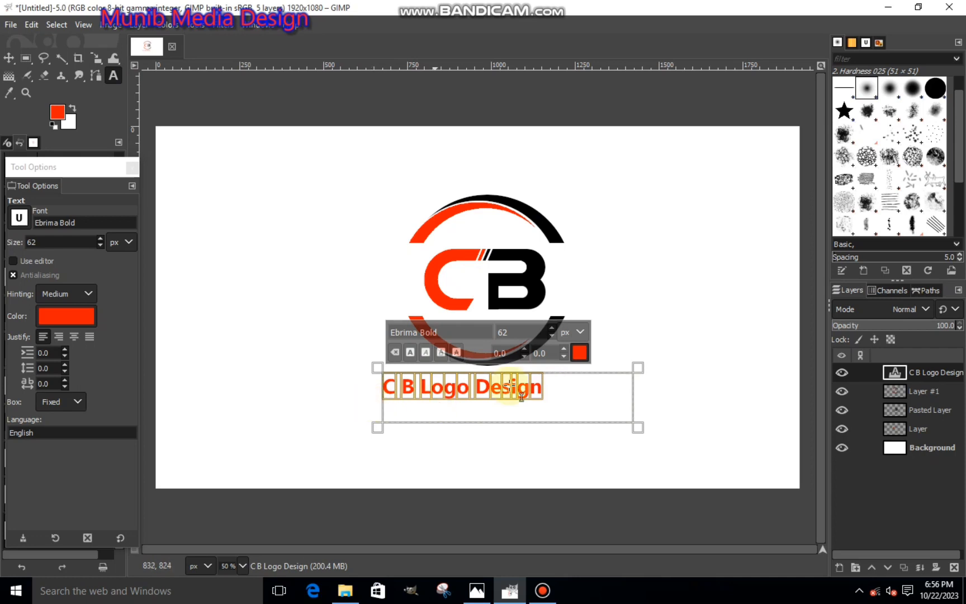
{"action": "left_click", "coordinate": [564, 348]}
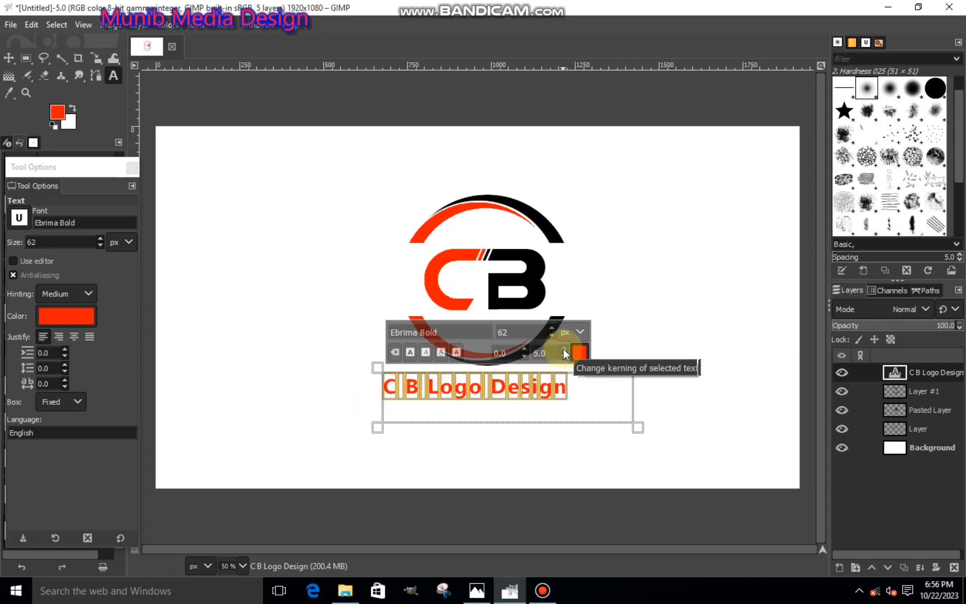
{"action": "left_click", "coordinate": [563, 349]}
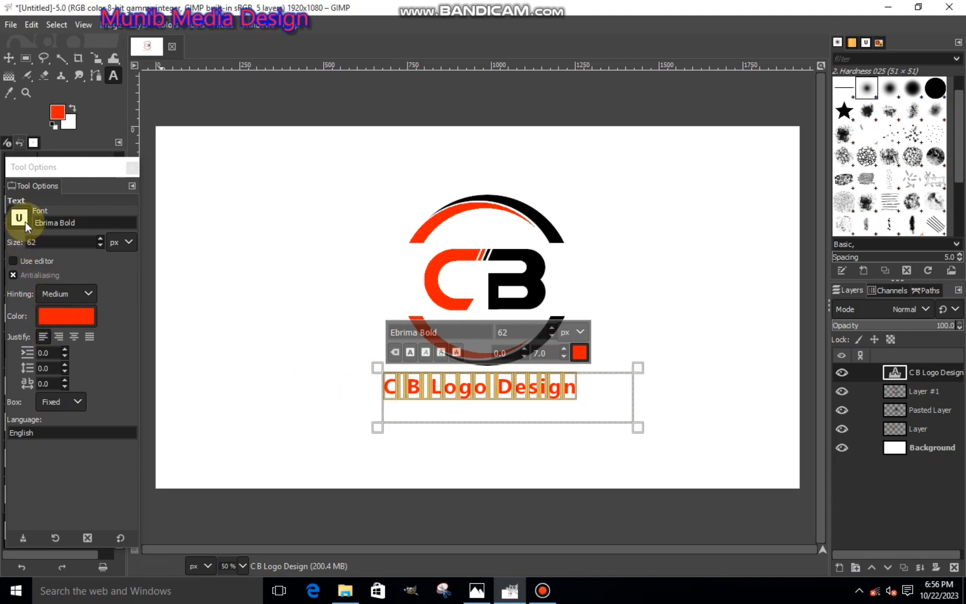
Recolor the letter "B" in the caption text black (000000).
{"action": "left_click", "coordinate": [409, 400]}
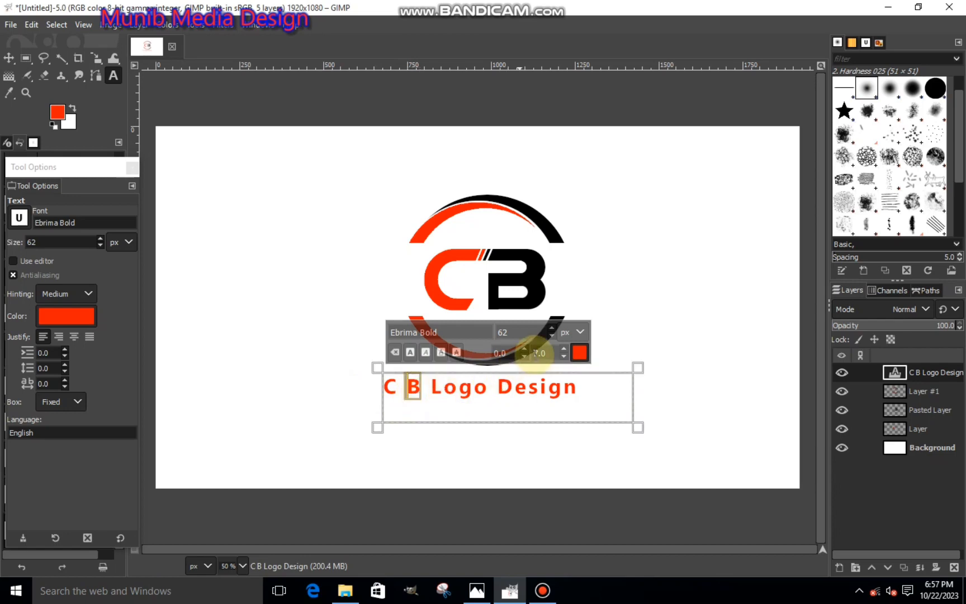
{"action": "left_click", "coordinate": [579, 352]}
{"action": "left_click_drag", "start_coordinate": [525, 337], "coordinate": [437, 459]}
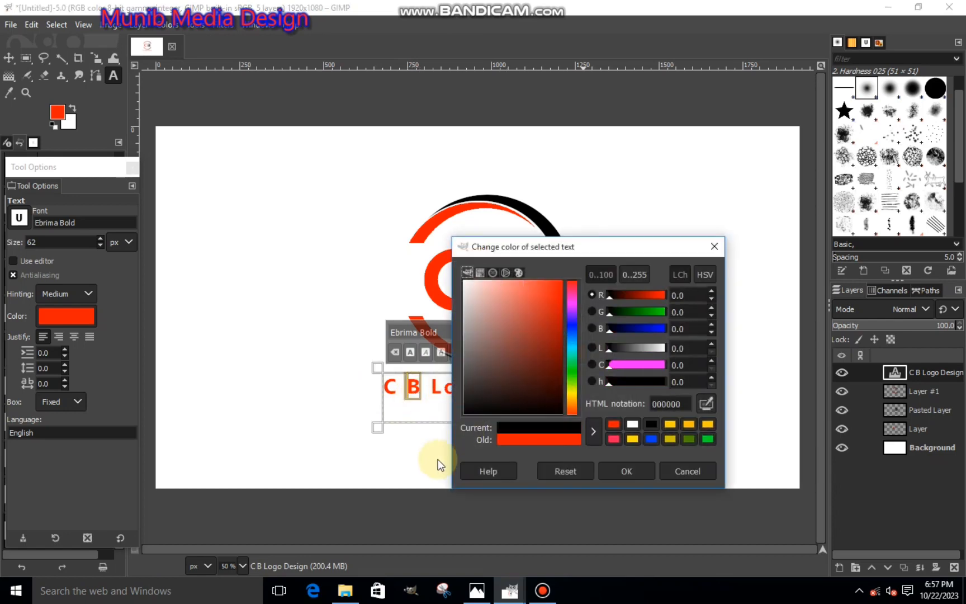
{"action": "left_click", "coordinate": [614, 470]}
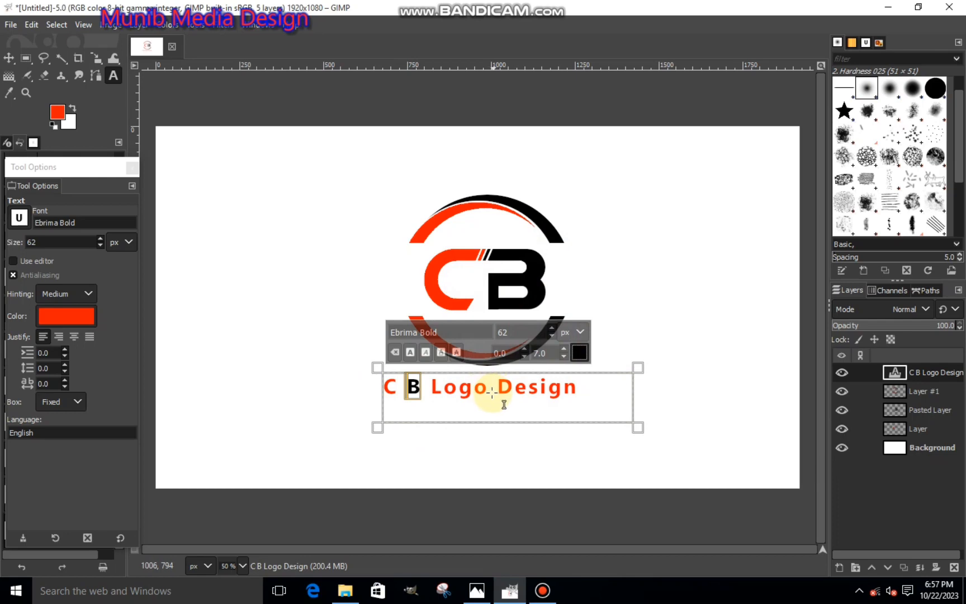
Recolor the word "Design" in the caption black (000000) and leave text editing by selecting the Background layer.
{"action": "left_click_drag", "start_coordinate": [496, 392], "coordinate": [581, 391]}
{"action": "left_click", "coordinate": [580, 352]}
{"action": "left_click_drag", "start_coordinate": [511, 381], "coordinate": [431, 446]}
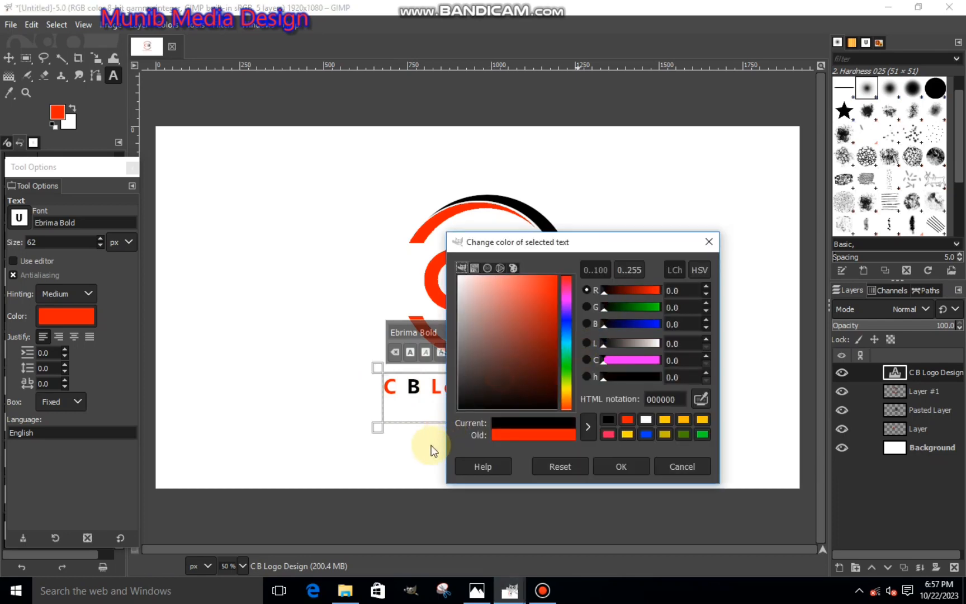
{"action": "left_click", "coordinate": [624, 465]}
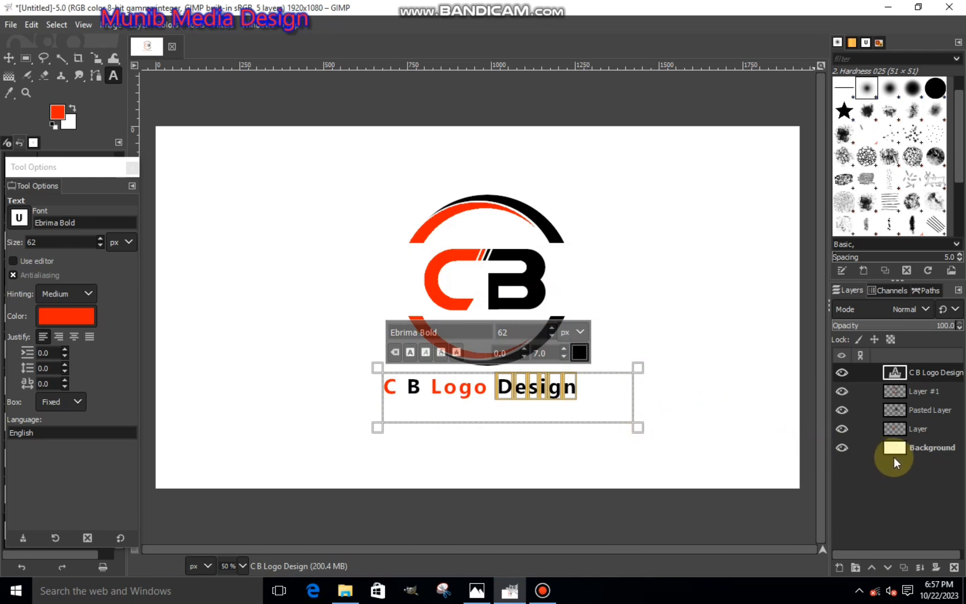
{"action": "left_click", "coordinate": [895, 448]}
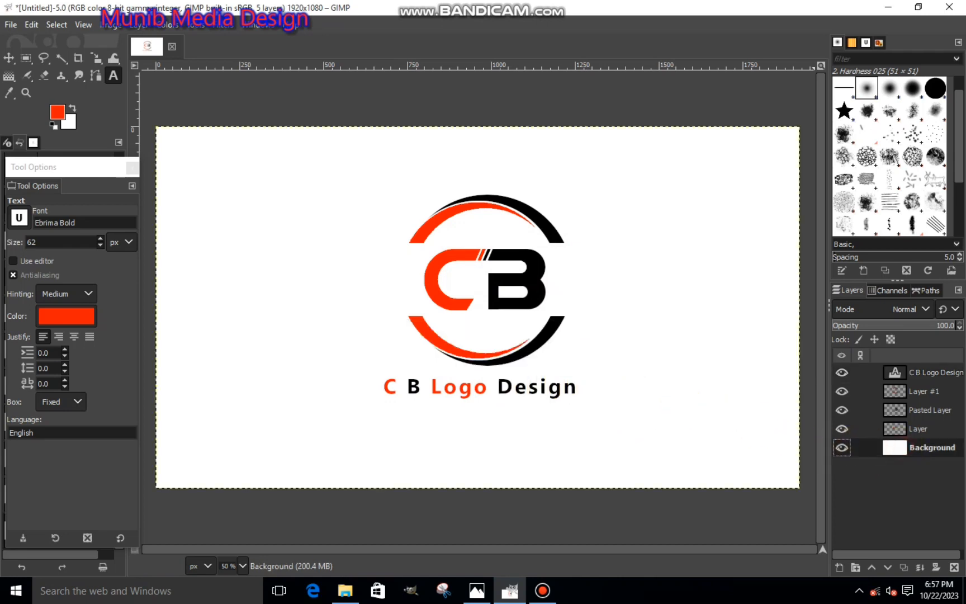
Move the left edge of the caption's text box slightly to the right to center the text under the logo.
{"action": "left_click", "coordinate": [913, 375]}
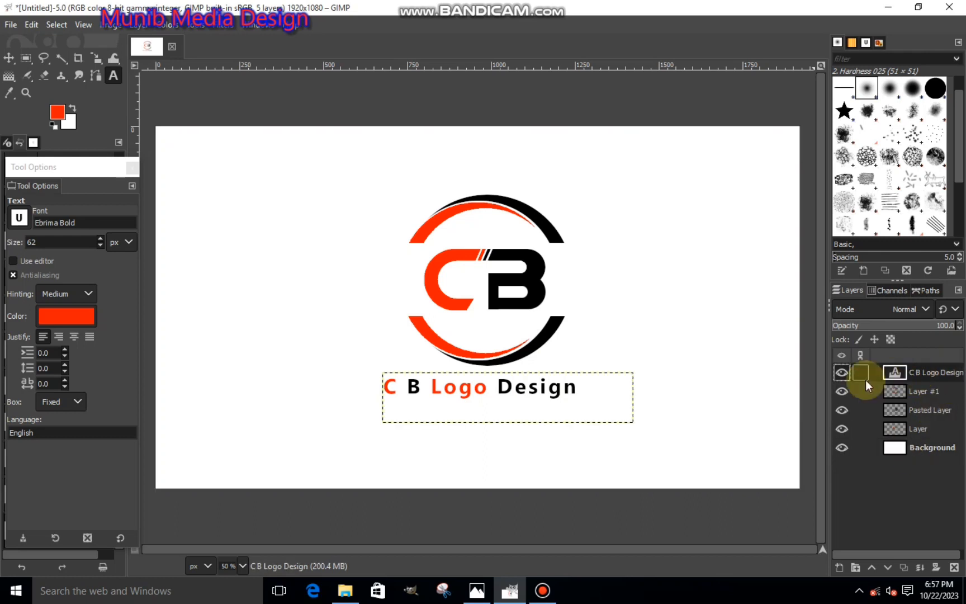
{"action": "left_click", "coordinate": [435, 389]}
{"action": "left_click", "coordinate": [383, 390]}
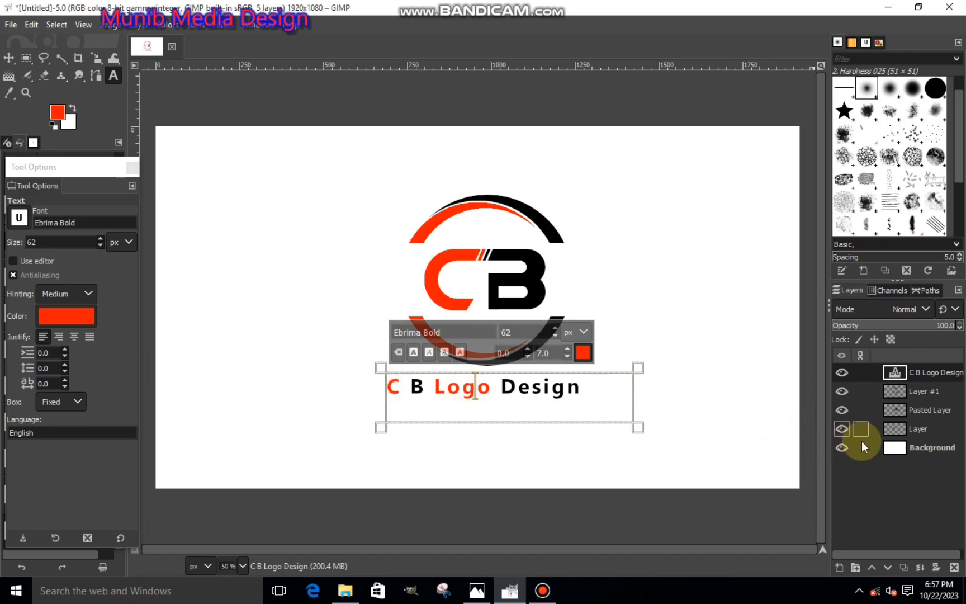
{"action": "left_click", "coordinate": [906, 447]}
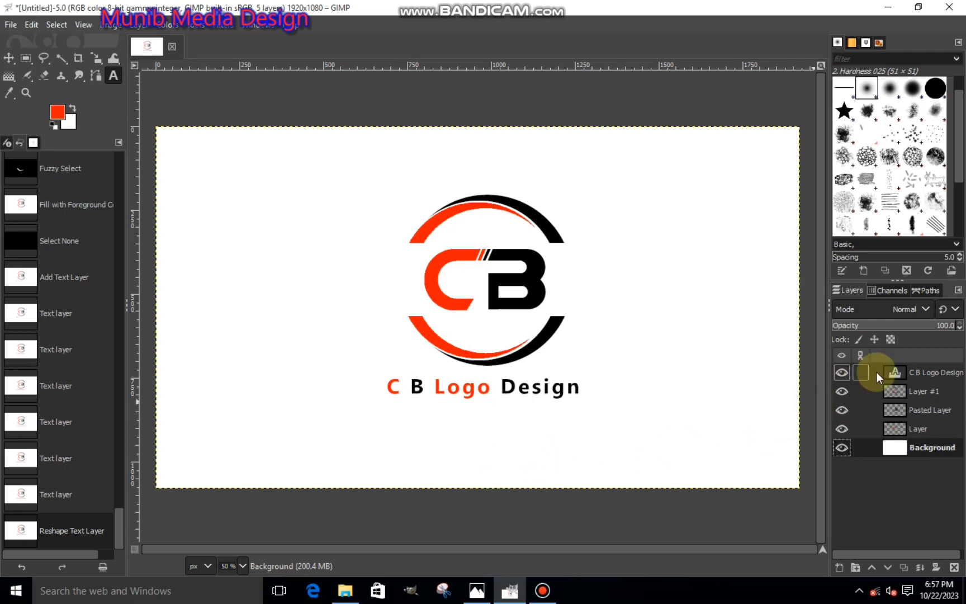
Merge the text layer, Layer #1 and Pasted Layer down into the layer named Layer.
{"action": "left_click", "coordinate": [907, 372]}
{"action": "right_click", "coordinate": [907, 373]}
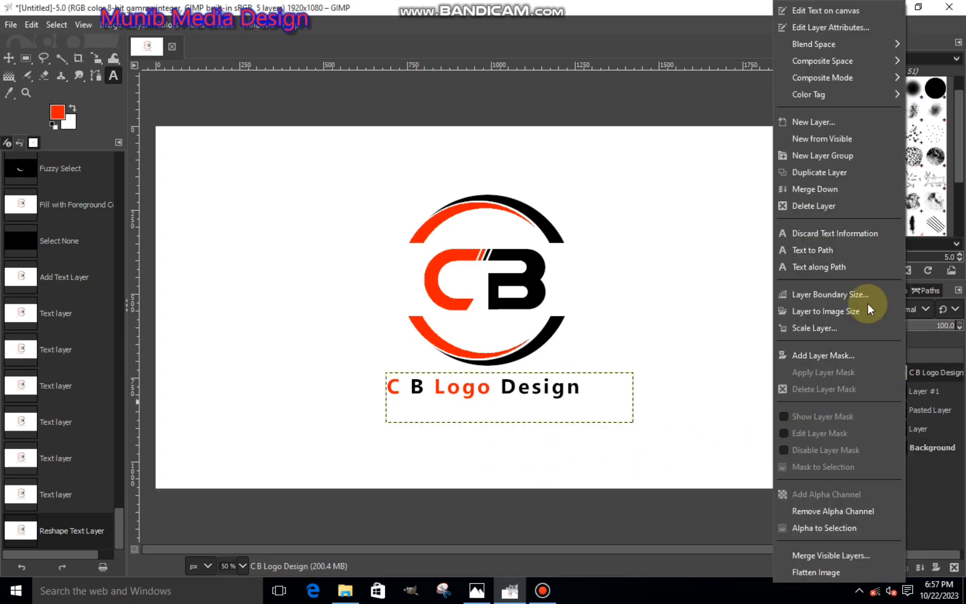
{"action": "left_click", "coordinate": [831, 188]}
{"action": "right_click", "coordinate": [895, 371]}
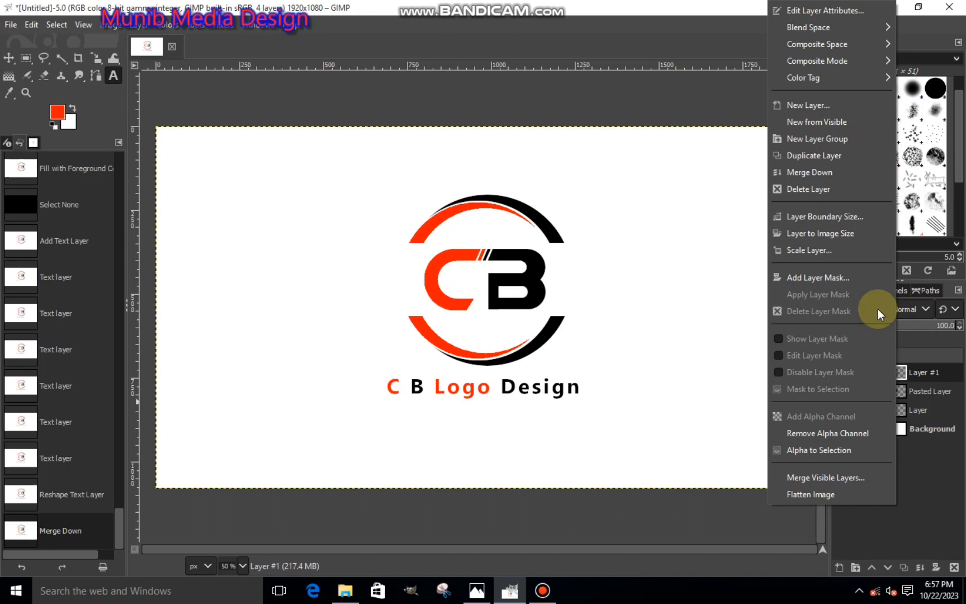
{"action": "left_click", "coordinate": [840, 173]}
{"action": "right_click", "coordinate": [906, 373]}
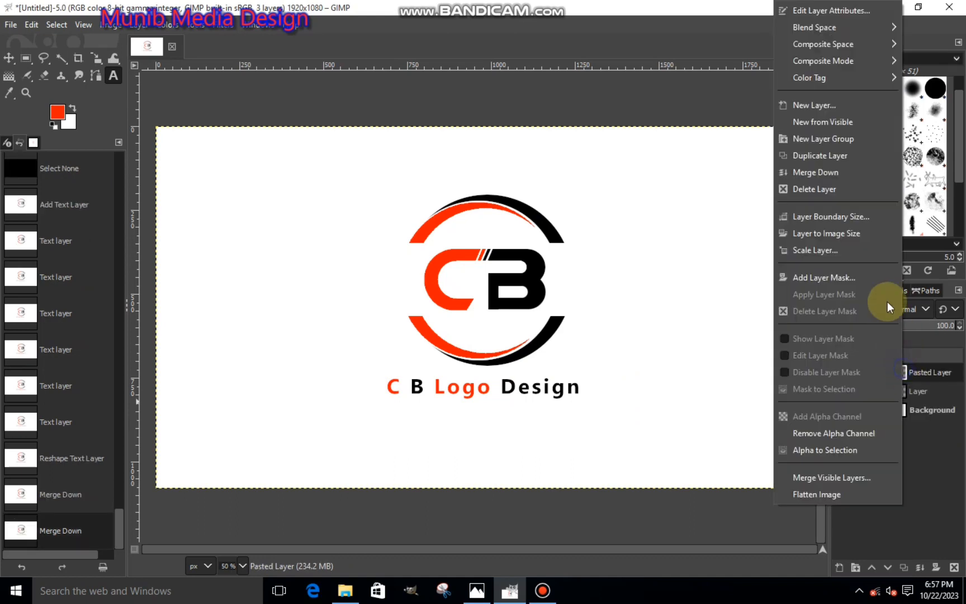
{"action": "left_click", "coordinate": [823, 172]}
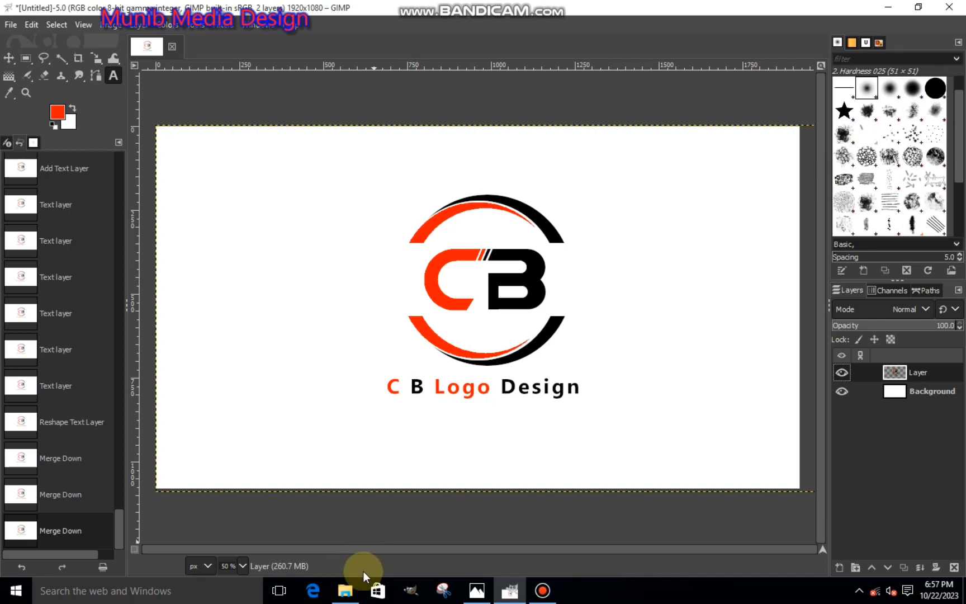
Switch to File Explorer and bring pf-s121-td-3775-mockup_3.jpg from the LOGO BACKGROUND folder into the GIMP image, converting its profile to sRGB.
{"action": "left_click", "coordinate": [345, 591]}
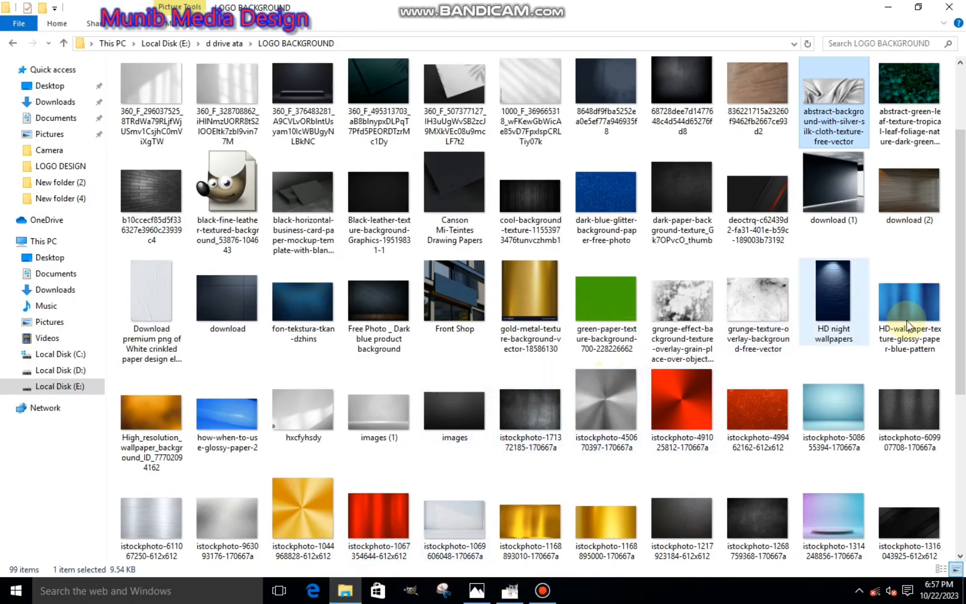
{"action": "left_click_drag", "start_coordinate": [960, 305], "coordinate": [962, 390]}
{"action": "left_click_drag", "start_coordinate": [911, 423], "coordinate": [500, 432]}
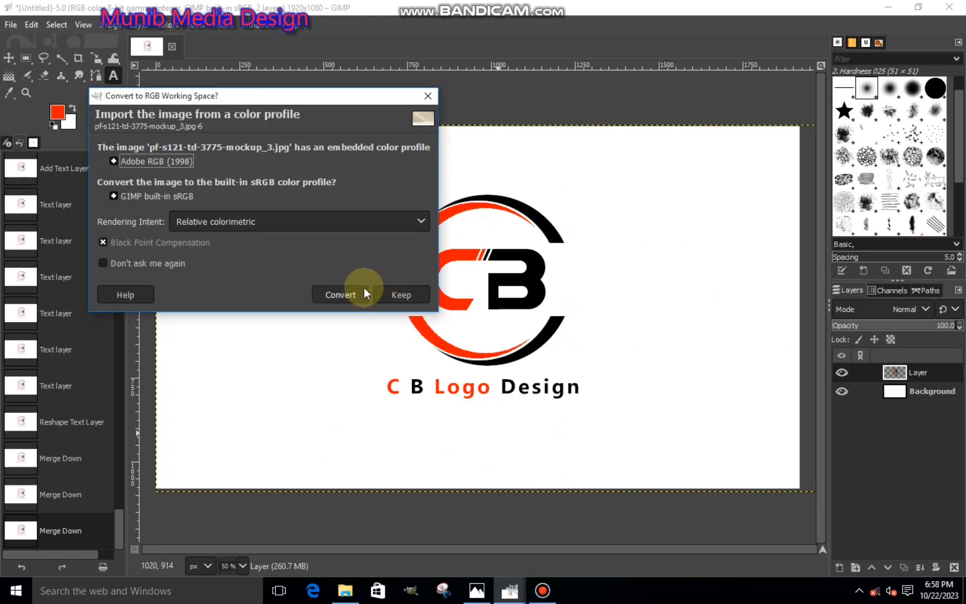
{"action": "left_click", "coordinate": [364, 292]}
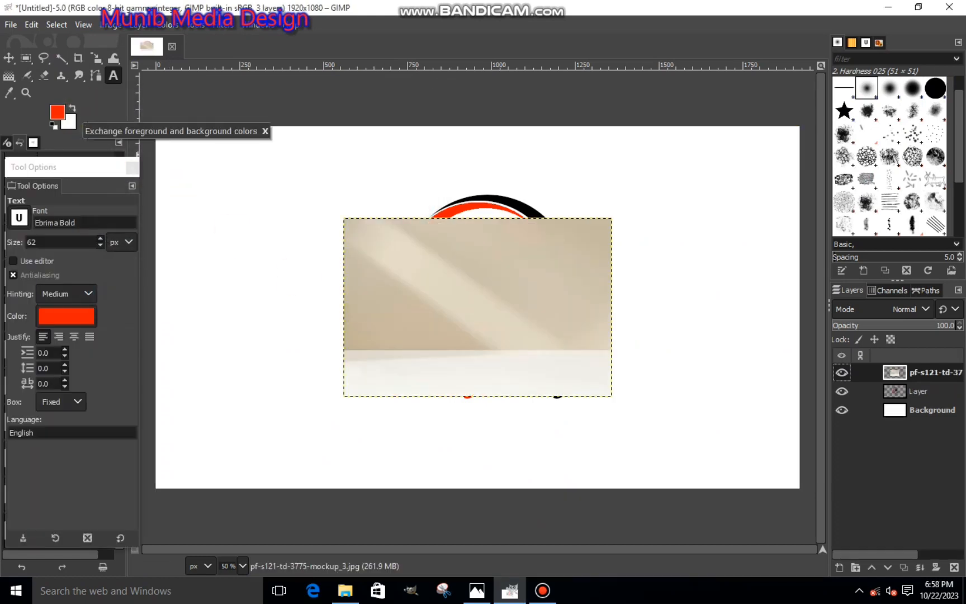
Scale the mockup picture to about 1940 × 1292 px, position it over the whole canvas and move its layer below the logo layer.
{"action": "left_click", "coordinate": [96, 58]}
{"action": "left_click", "coordinate": [401, 246]}
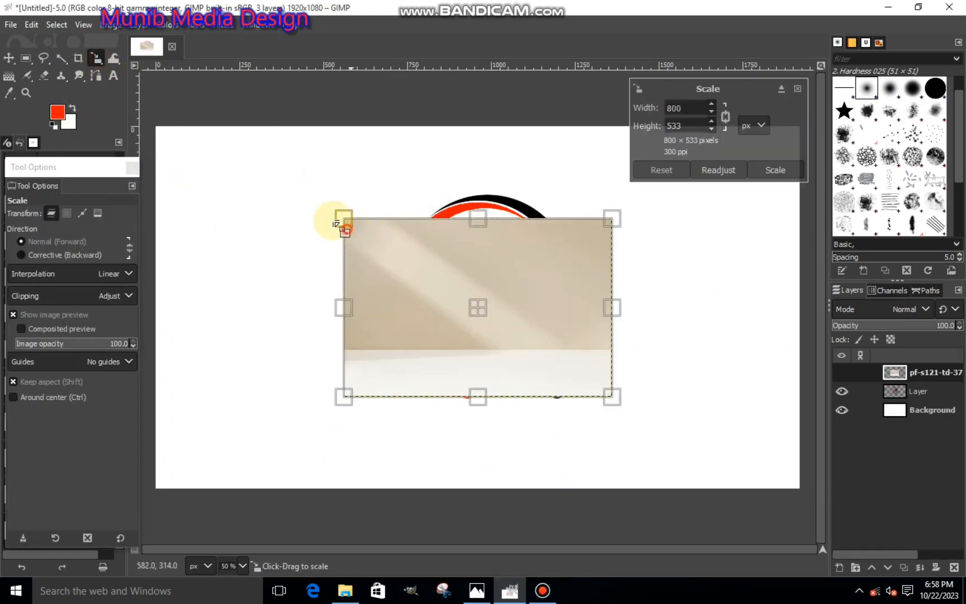
{"action": "left_click_drag", "start_coordinate": [335, 223], "coordinate": [134, 209]}
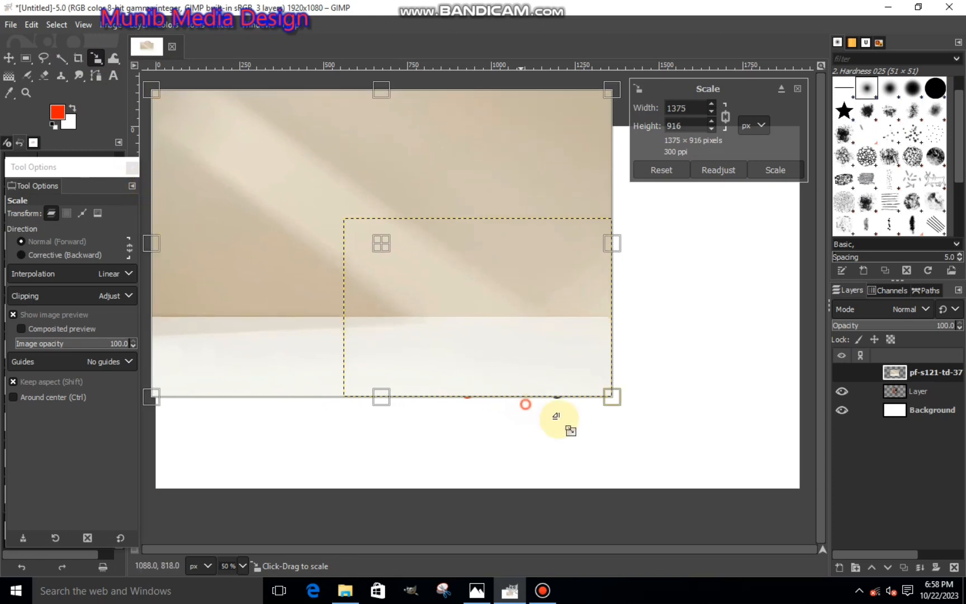
{"action": "left_click_drag", "start_coordinate": [557, 415], "coordinate": [726, 510]}
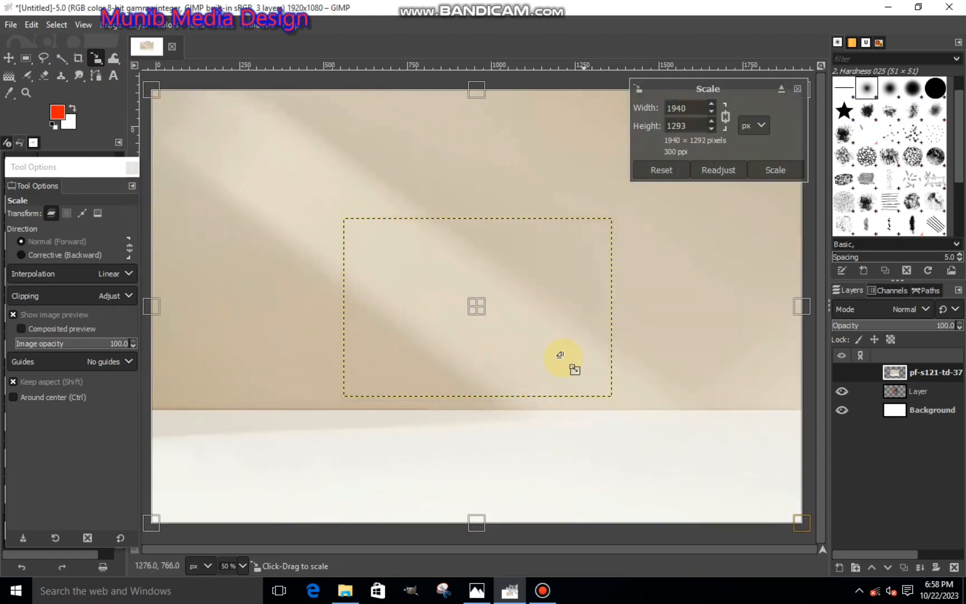
{"action": "left_click_drag", "start_coordinate": [489, 321], "coordinate": [490, 354]}
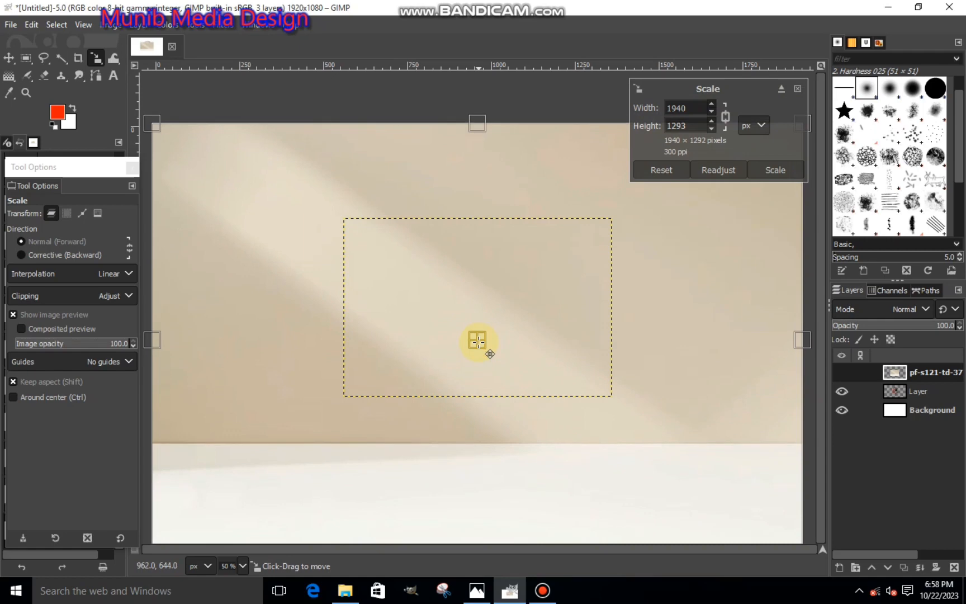
{"action": "left_click", "coordinate": [790, 173]}
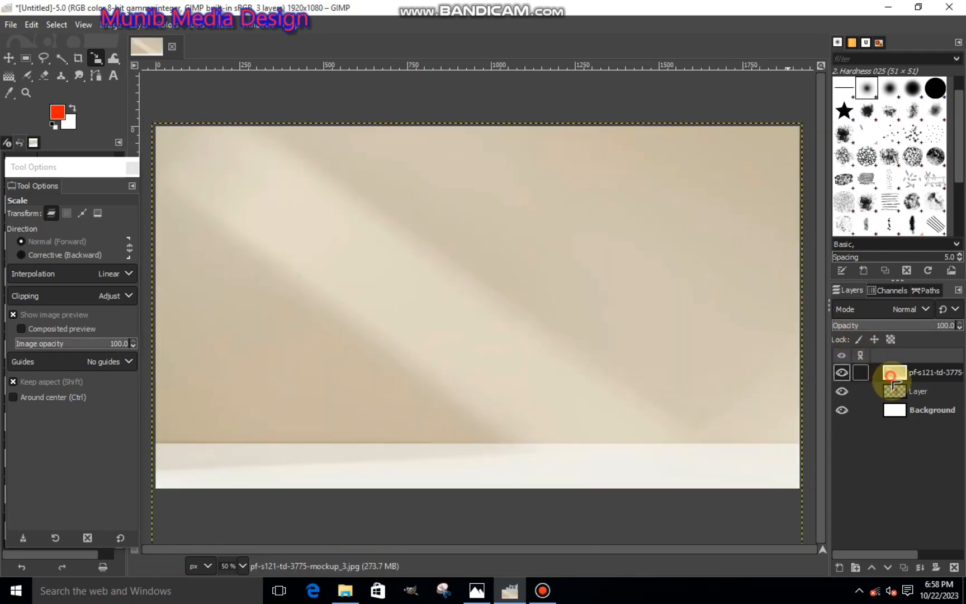
{"action": "left_click_drag", "start_coordinate": [896, 397], "coordinate": [897, 398]}
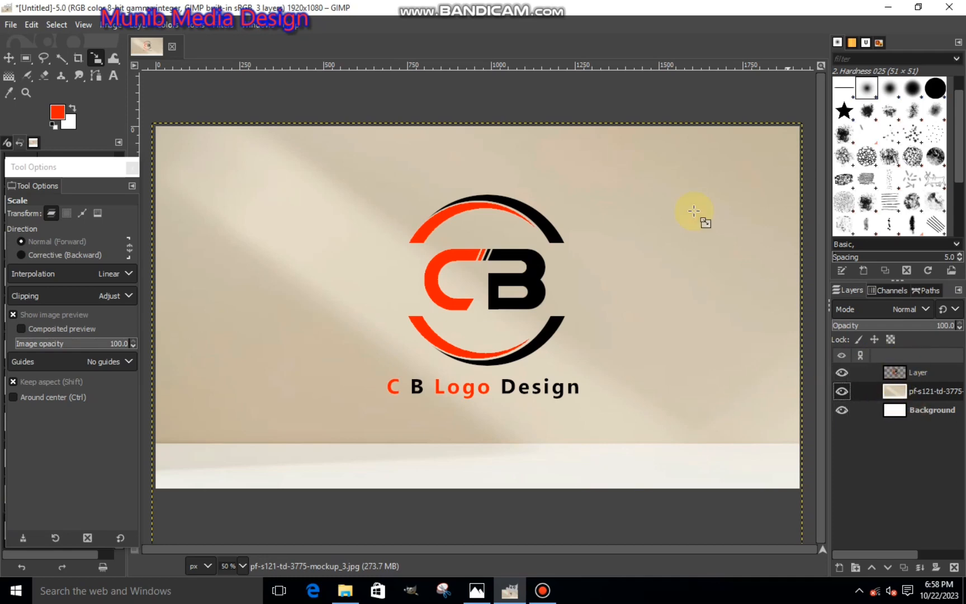
Apply a Drop Shadow to the logo layer with X and Y offsets of about 12.129 and opacity 0.733.
{"action": "left_click", "coordinate": [886, 372]}
{"action": "left_click", "coordinate": [223, 24]}
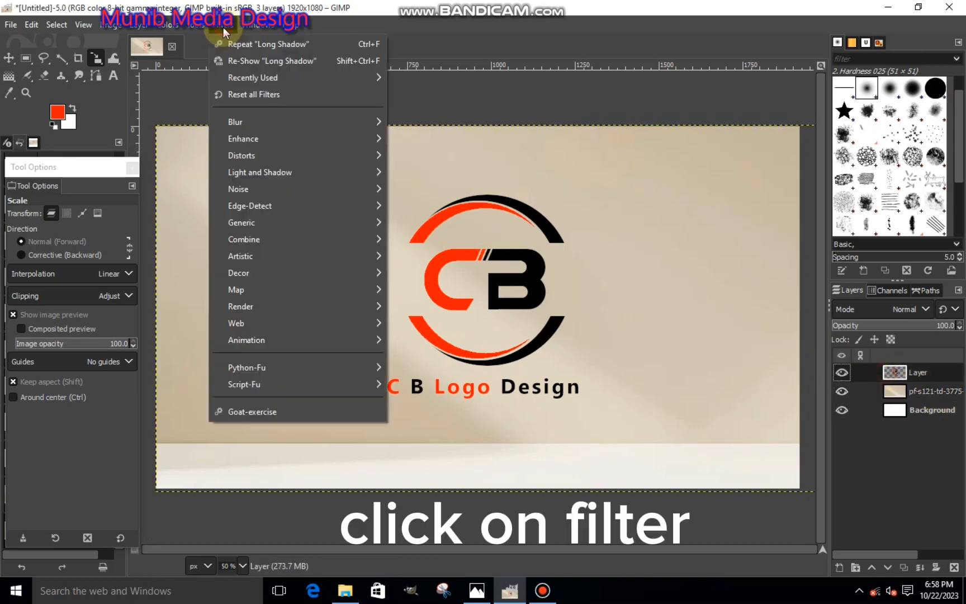
{"action": "mouse_move", "coordinate": [265, 173]}
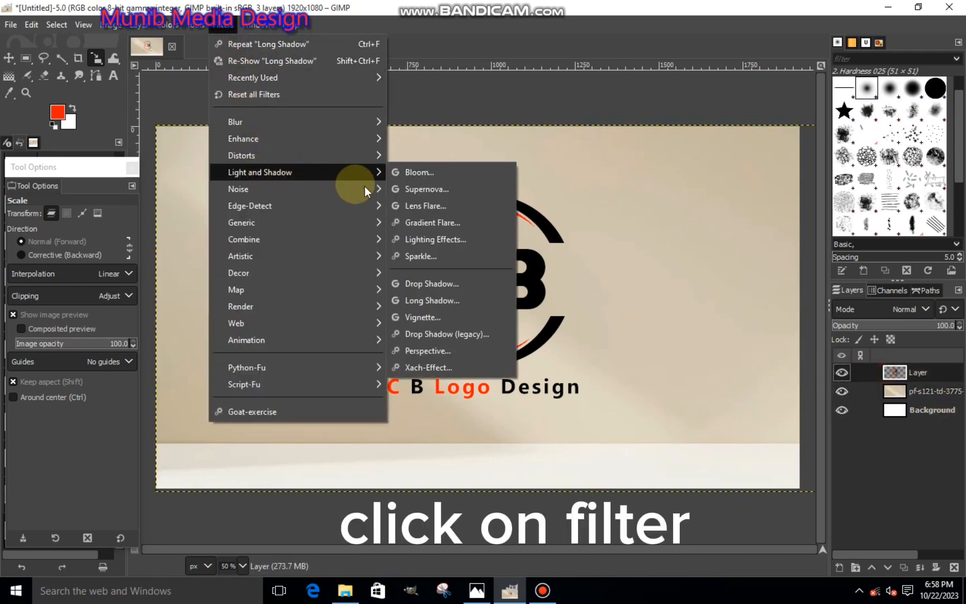
{"action": "left_click", "coordinate": [426, 283]}
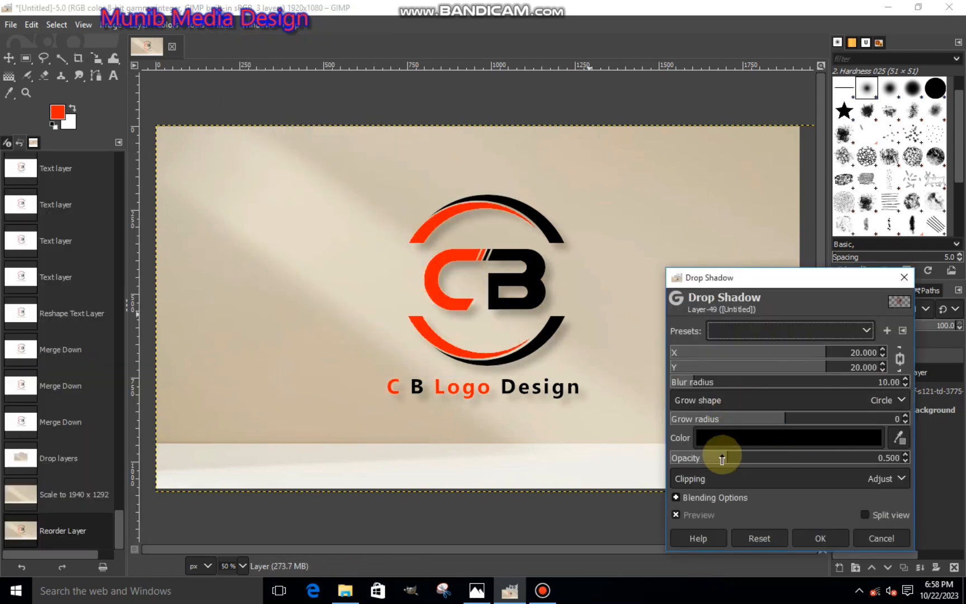
{"action": "left_click", "coordinate": [818, 362]}
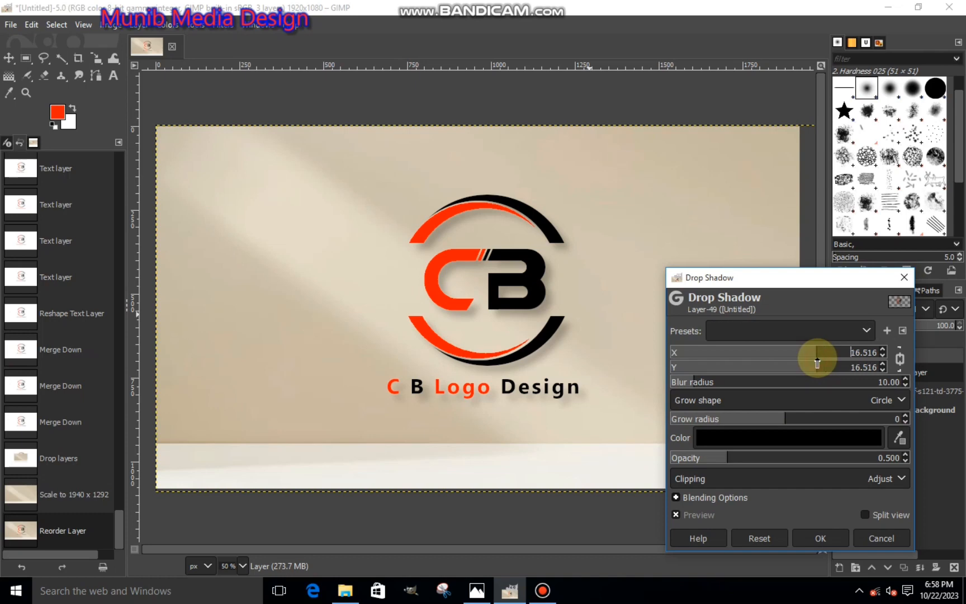
{"action": "left_click", "coordinate": [754, 458]}
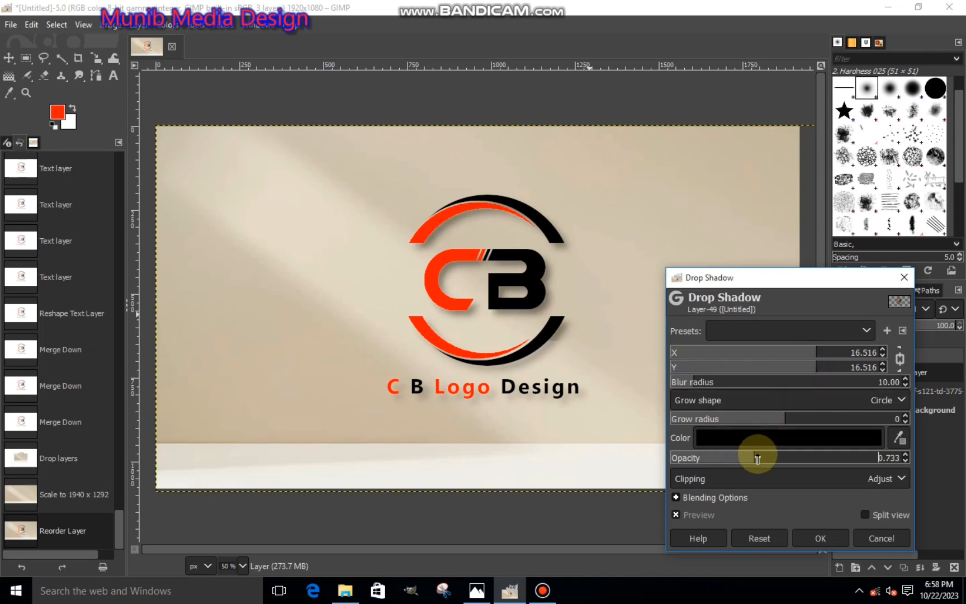
{"action": "left_click", "coordinate": [806, 358]}
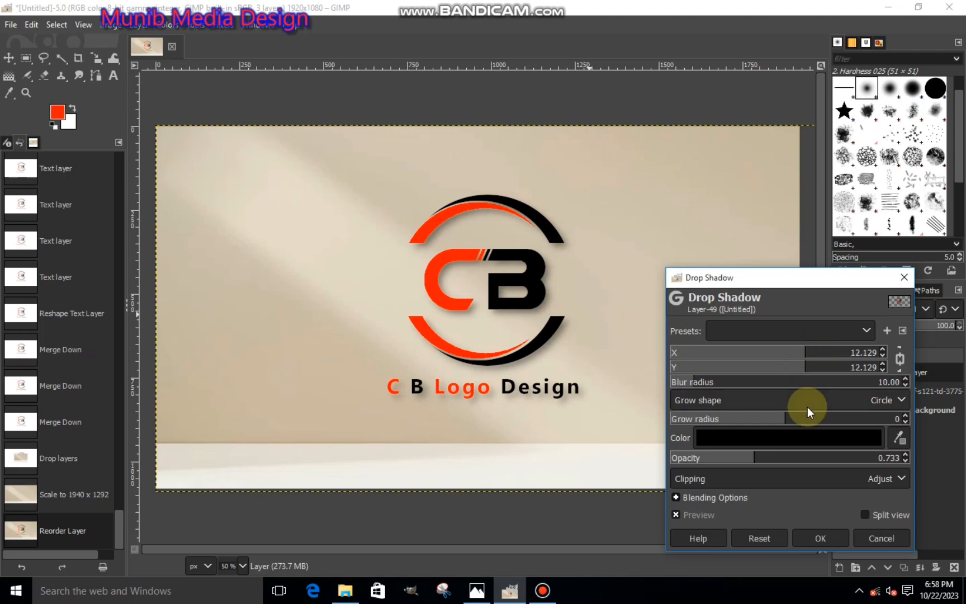
{"action": "left_click", "coordinate": [820, 537]}
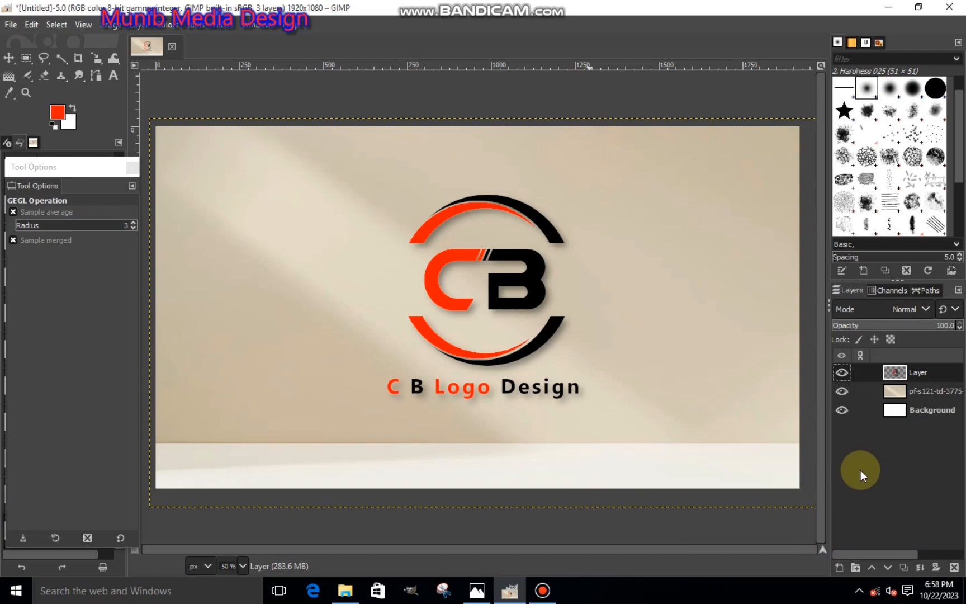
Switch to File Explorer and bring abstract-background-with-silver-silk-cloth-texture-free-vector.jpg from the LOGO BACKGROUND folder into the GIMP image.
{"action": "left_click", "coordinate": [345, 590]}
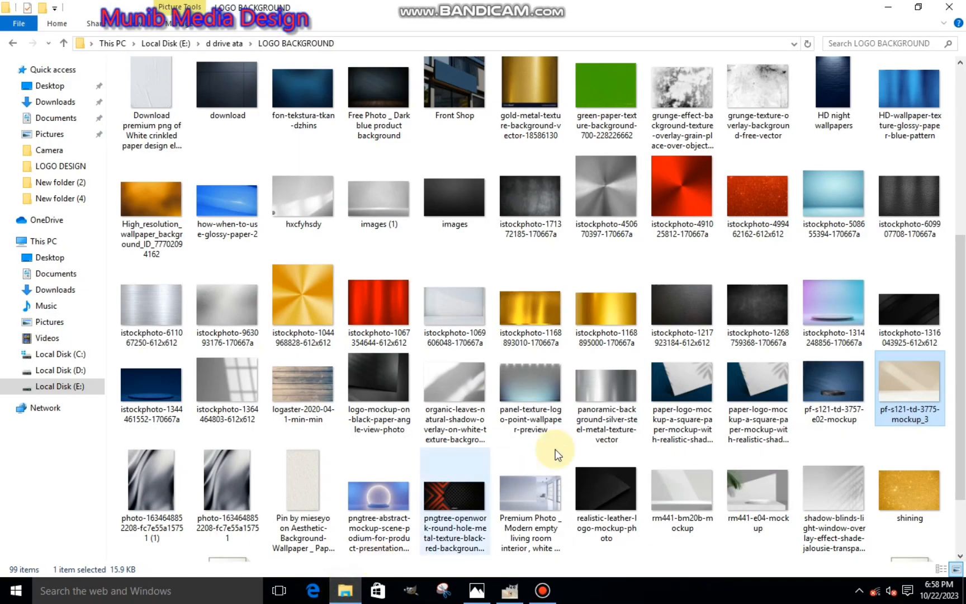
{"action": "scroll", "coordinate": [767, 195], "scroll_direction": "up", "scroll_amount": 5}
{"action": "left_click_drag", "start_coordinate": [828, 221], "coordinate": [502, 398]}
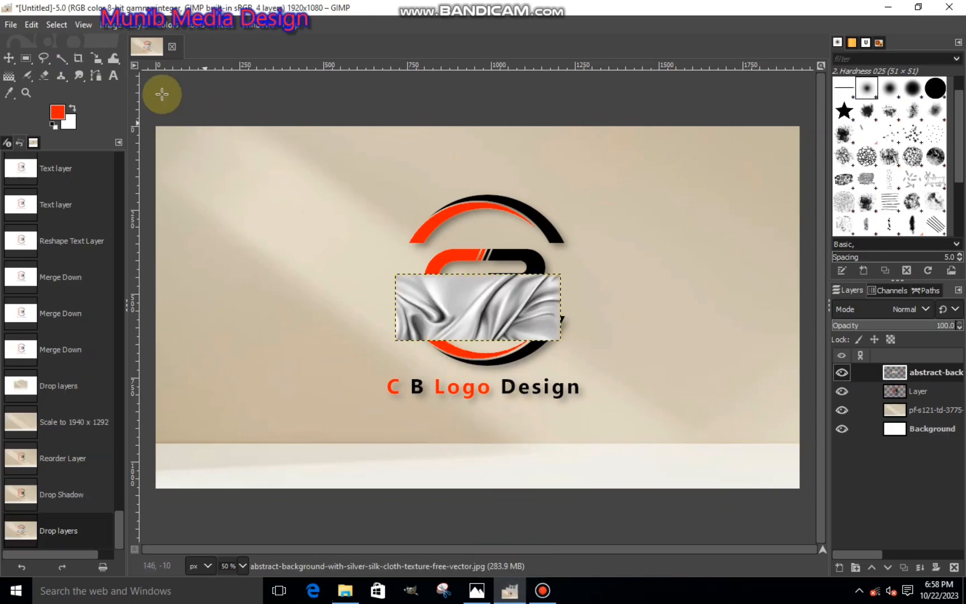
Scale the silver silk texture to about 1999 × 809 px and position it over the whole logo and caption.
{"action": "left_click", "coordinate": [492, 291]}
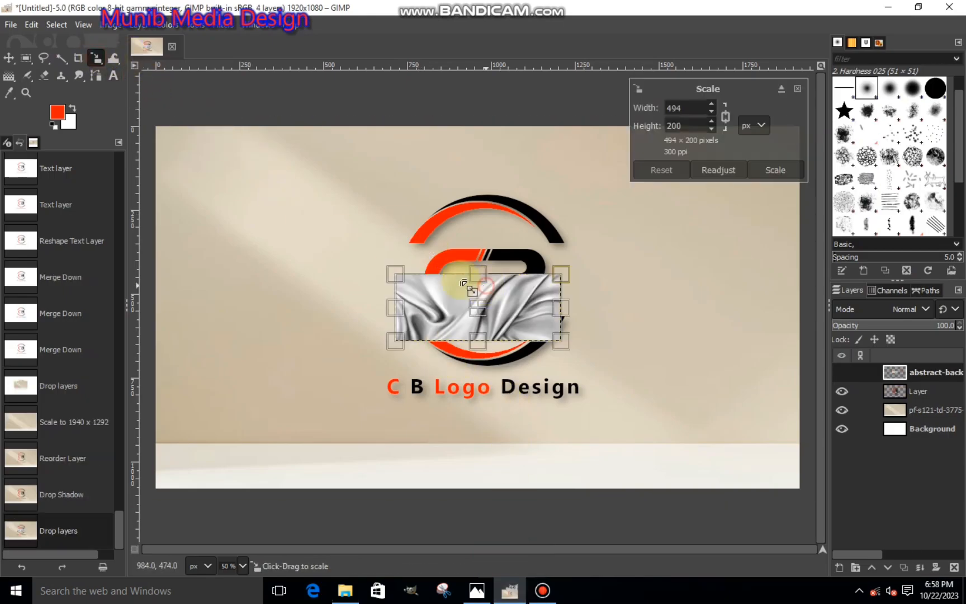
{"action": "left_click_drag", "start_coordinate": [397, 275], "coordinate": [223, 133]}
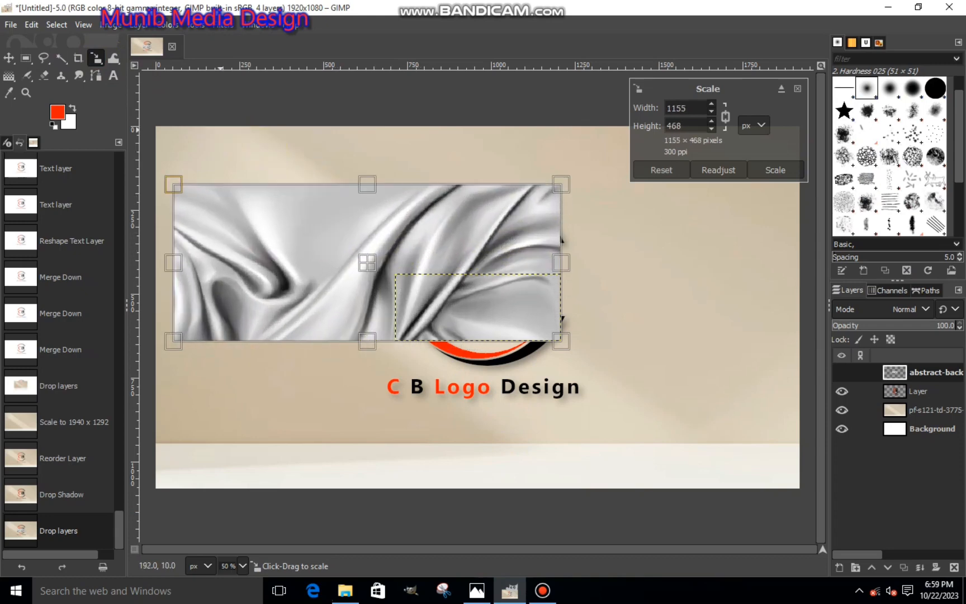
{"action": "left_click_drag", "start_coordinate": [174, 184], "coordinate": [107, 115]}
{"action": "left_click", "coordinate": [521, 327]}
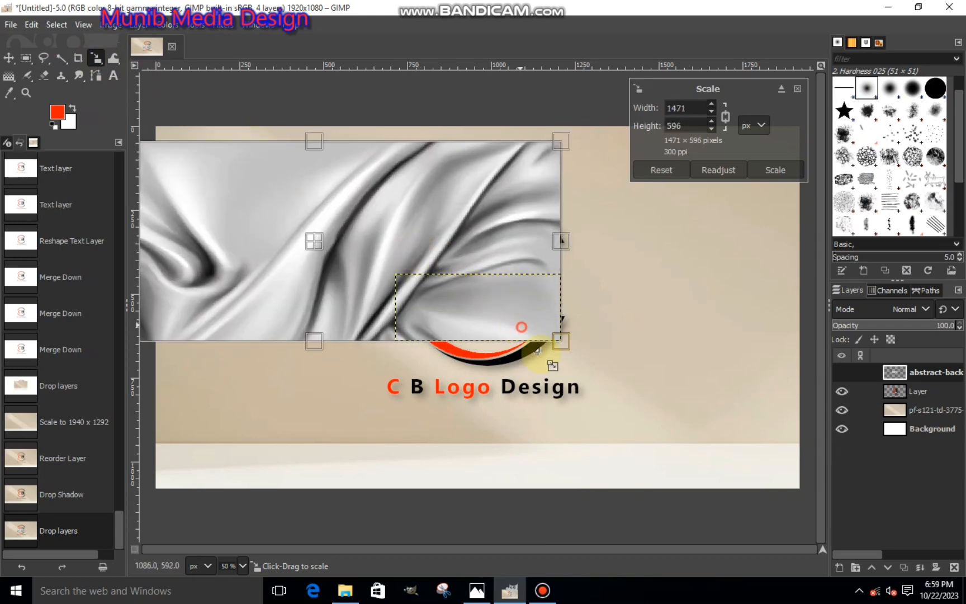
{"action": "left_click_drag", "start_coordinate": [537, 350], "coordinate": [727, 481]}
{"action": "left_click_drag", "start_coordinate": [399, 269], "coordinate": [316, 276]}
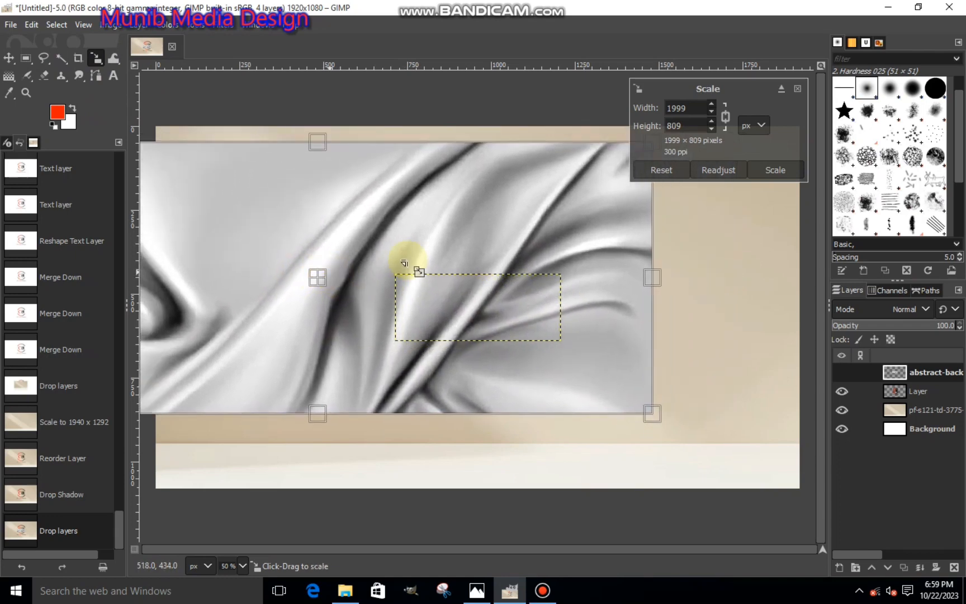
{"action": "left_click", "coordinate": [750, 172]}
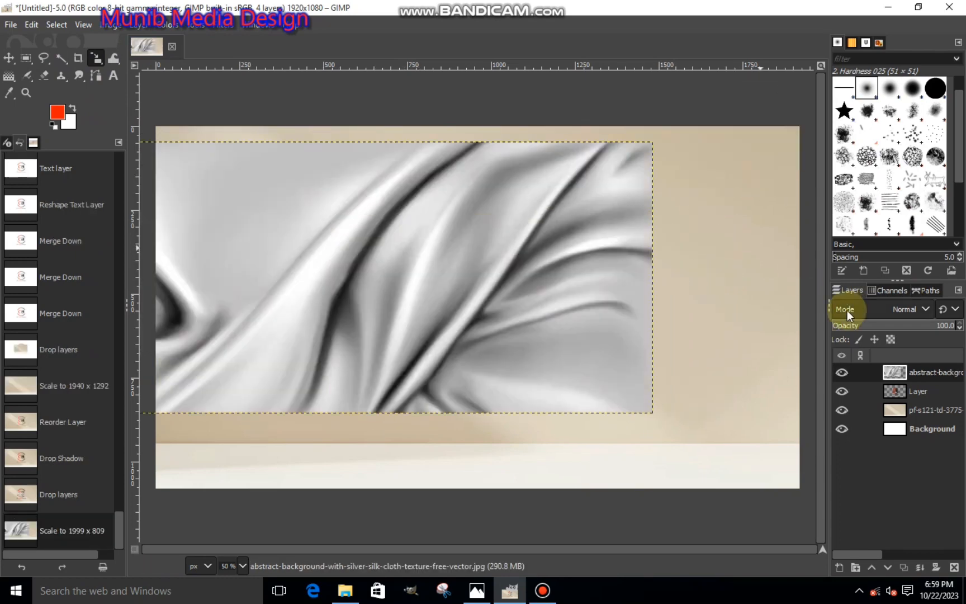
Create a selection from the alpha of the logo layer named Layer.
{"action": "left_click", "coordinate": [895, 393]}
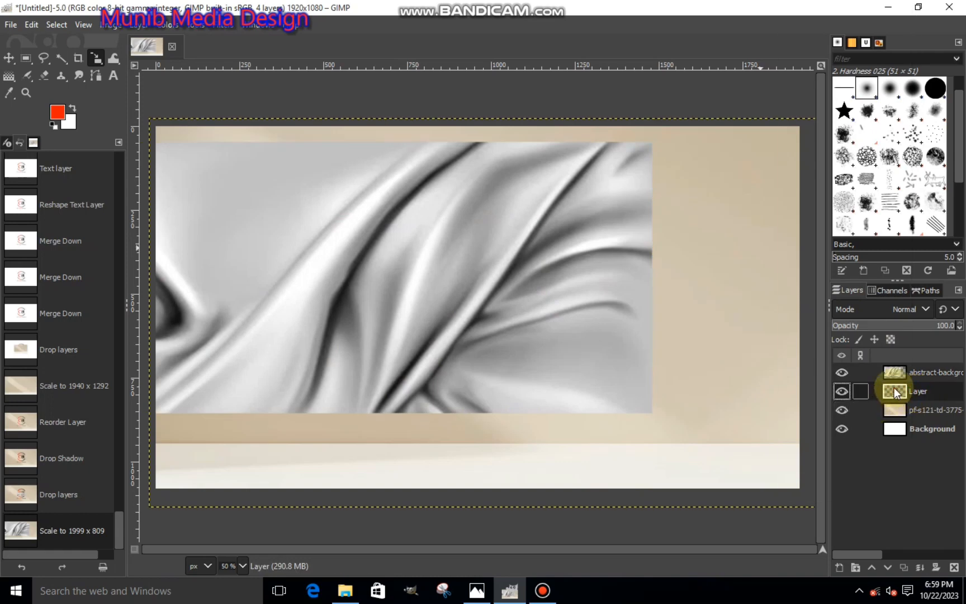
{"action": "right_click", "coordinate": [895, 392]}
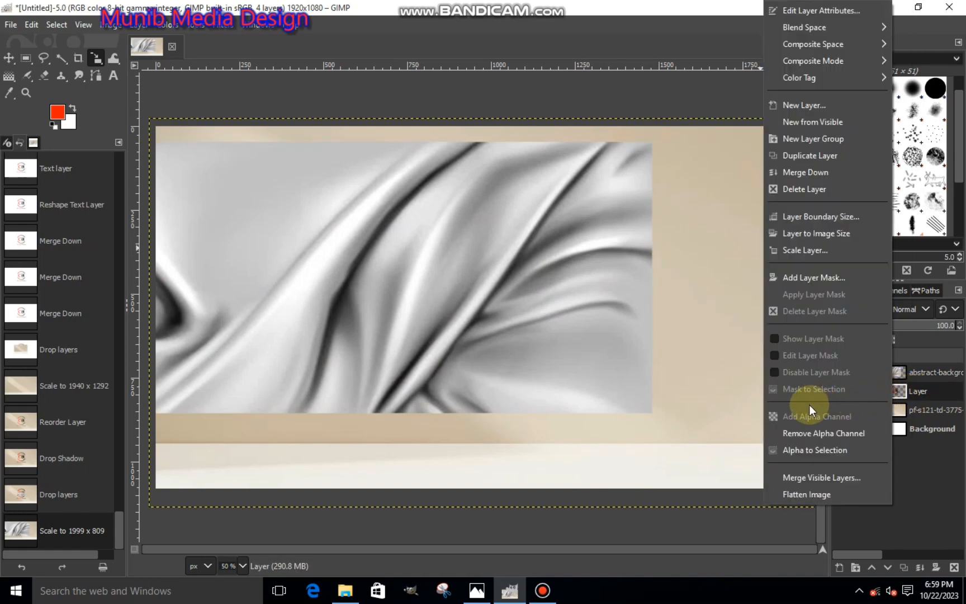
{"action": "left_click", "coordinate": [813, 449]}
Invert the selection and cut the silk texture outside the logo and caption shapes from its layer.
{"action": "left_click", "coordinate": [906, 375]}
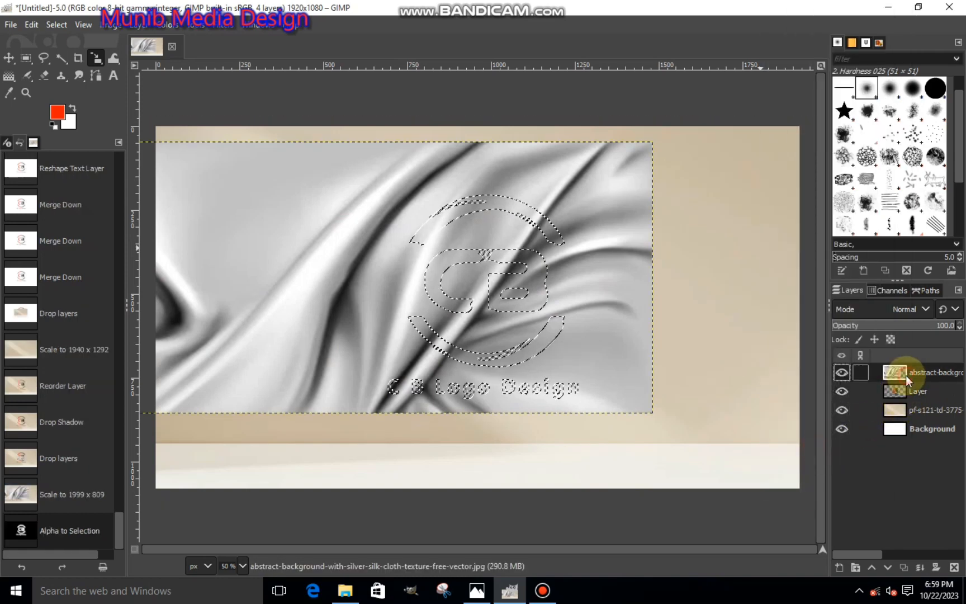
{"action": "left_click", "coordinate": [58, 25]}
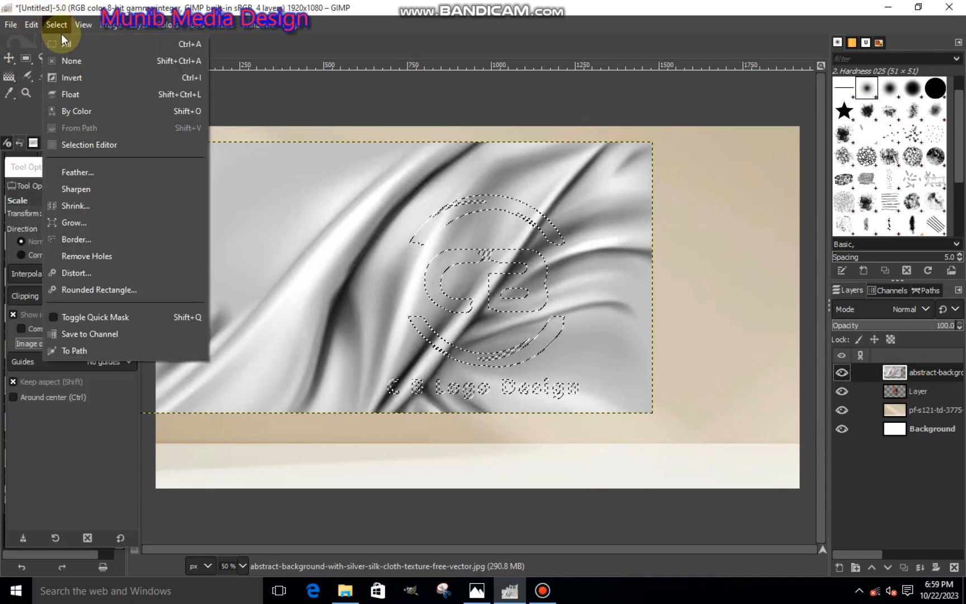
{"action": "left_click", "coordinate": [51, 77]}
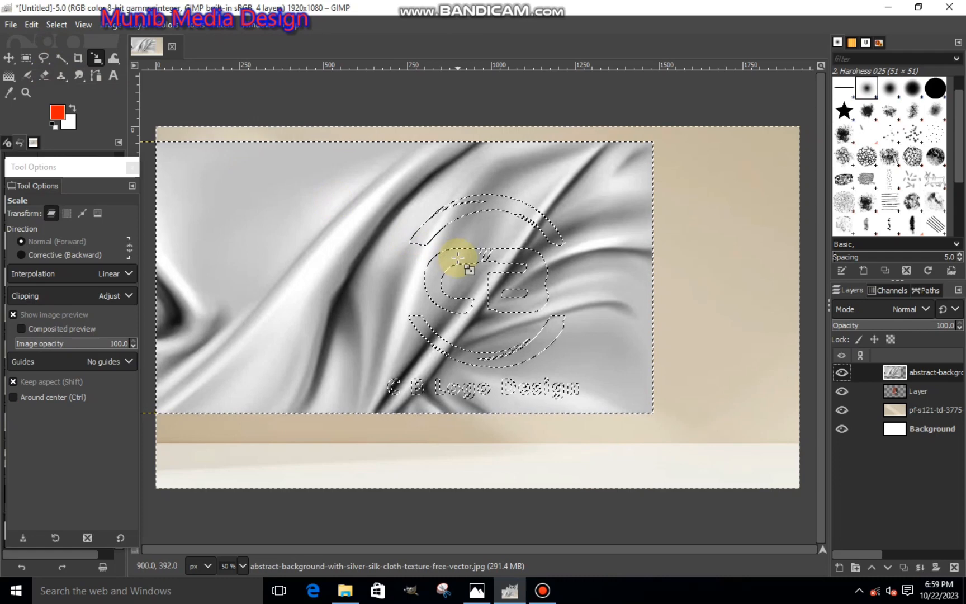
{"action": "right_click", "coordinate": [468, 287]}
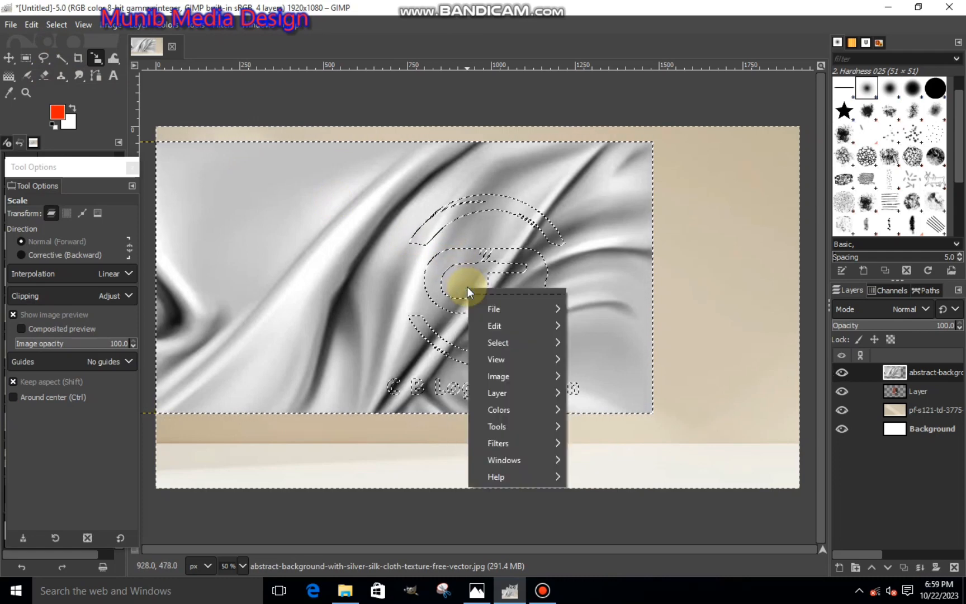
{"action": "mouse_move", "coordinate": [509, 326]}
{"action": "left_click", "coordinate": [609, 219]}
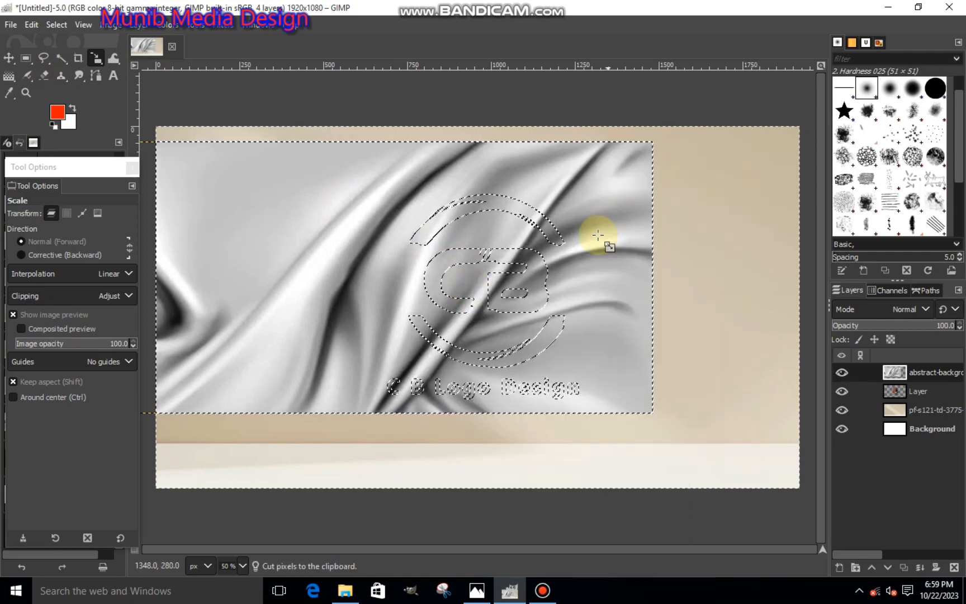
Set the silk texture layer's blend mode to Grain merge.
{"action": "left_click", "coordinate": [907, 309]}
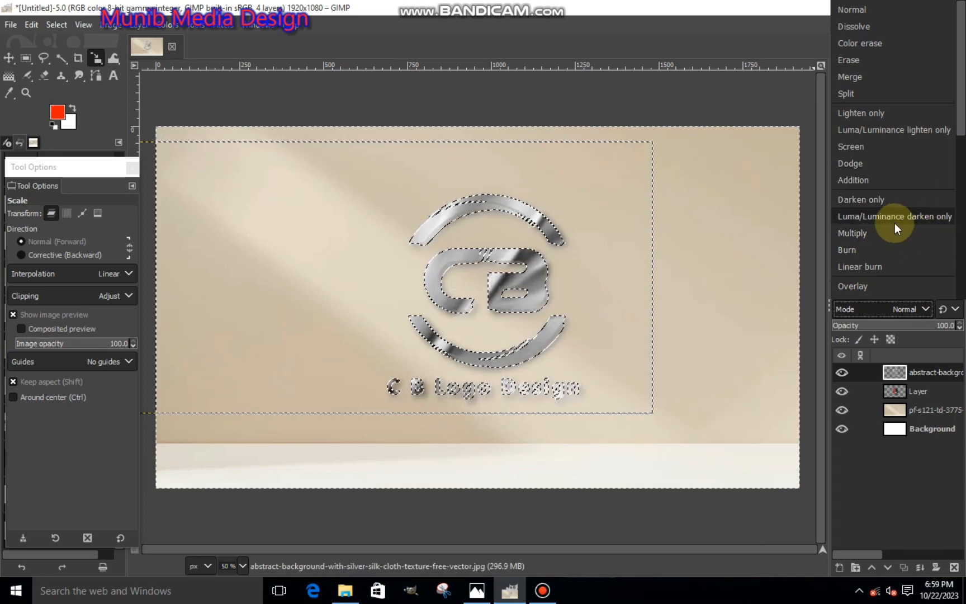
{"action": "scroll", "coordinate": [895, 223], "scroll_direction": "down", "scroll_amount": 3}
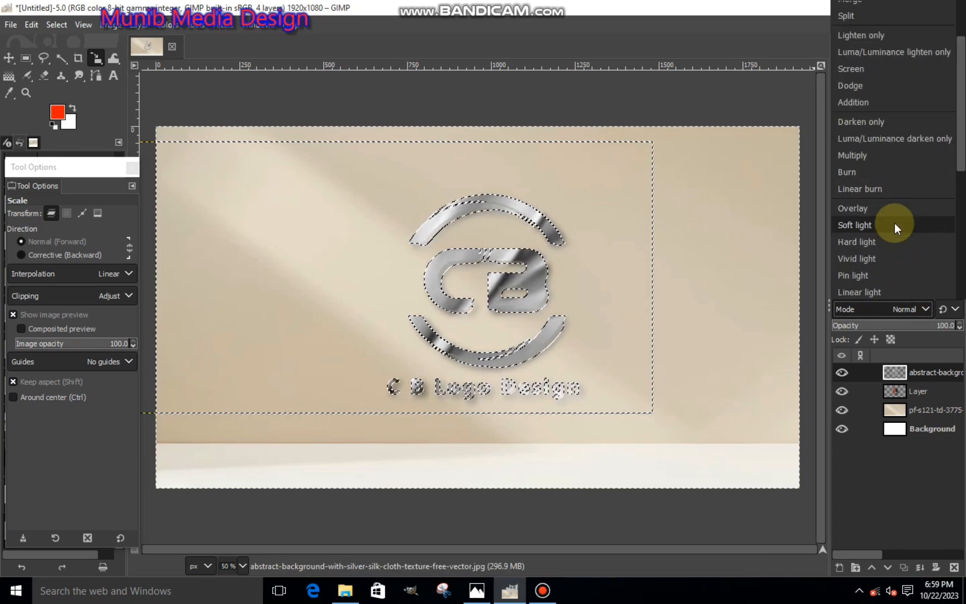
{"action": "scroll", "coordinate": [894, 224], "scroll_direction": "down", "scroll_amount": 1}
{"action": "scroll", "coordinate": [895, 224], "scroll_direction": "down", "scroll_amount": 2}
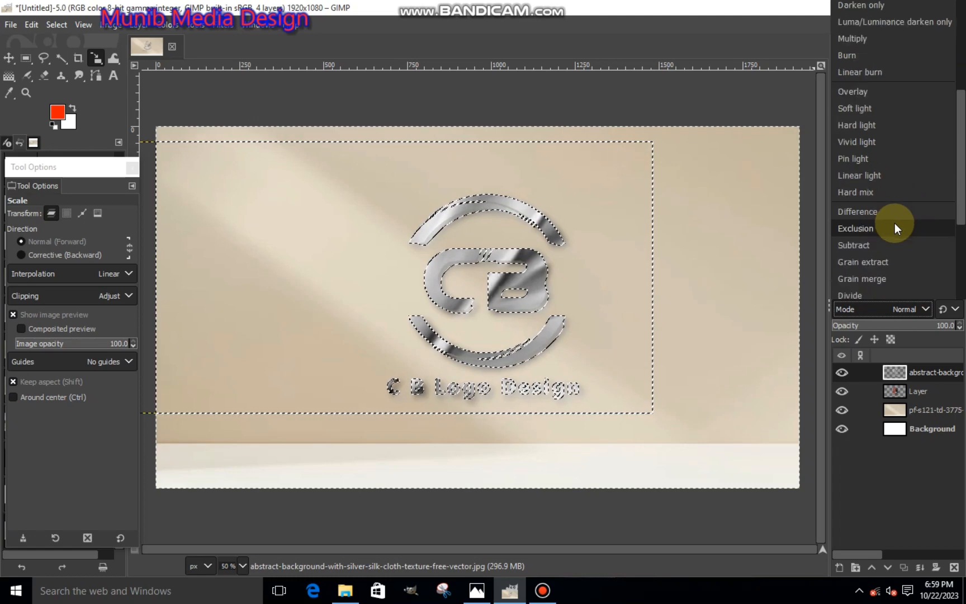
{"action": "left_click", "coordinate": [847, 276]}
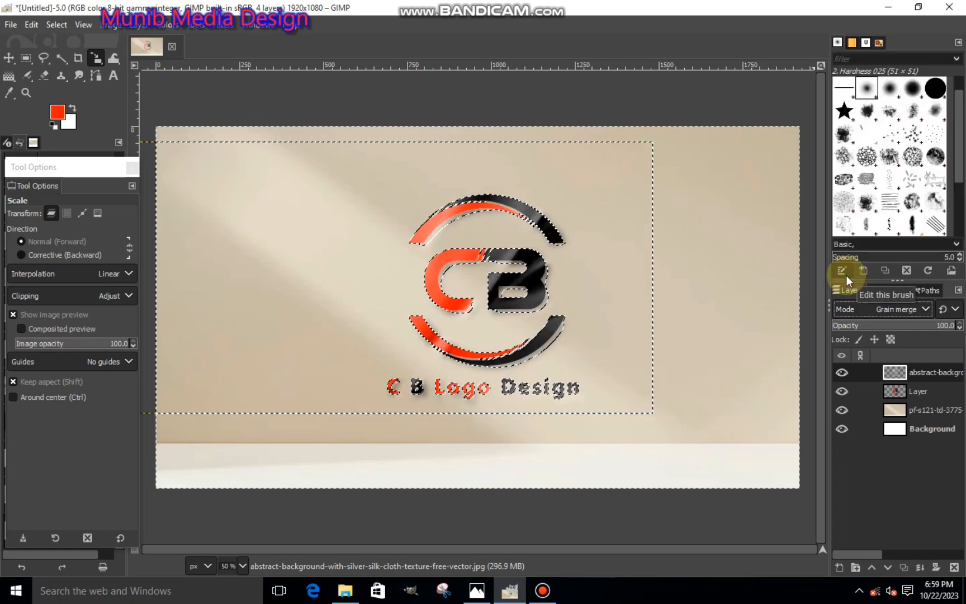
Clear the selection and merge the silk texture layer down into the logo layer.
{"action": "key", "text": "shift+ctrl+a"}
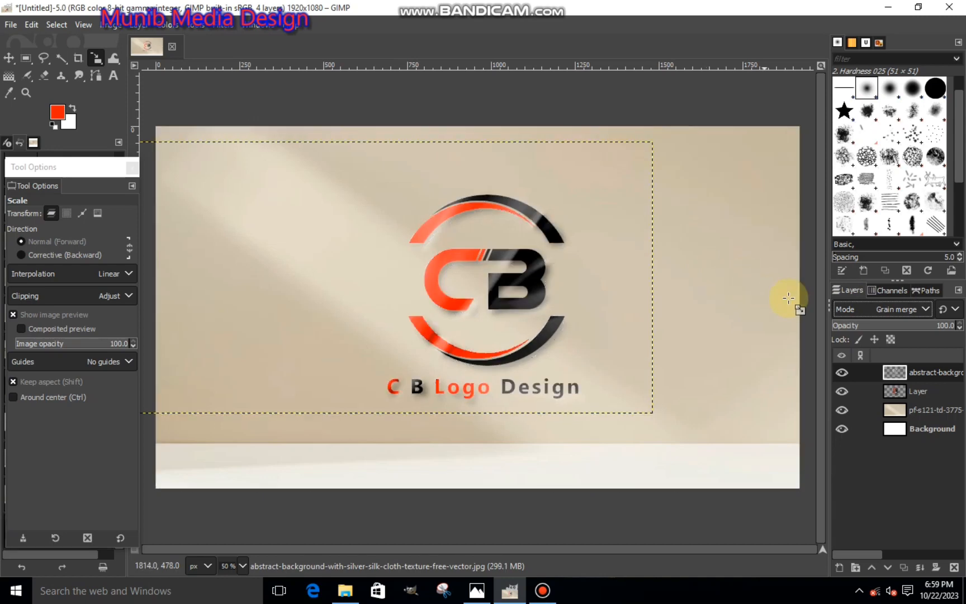
{"action": "right_click", "coordinate": [895, 372]}
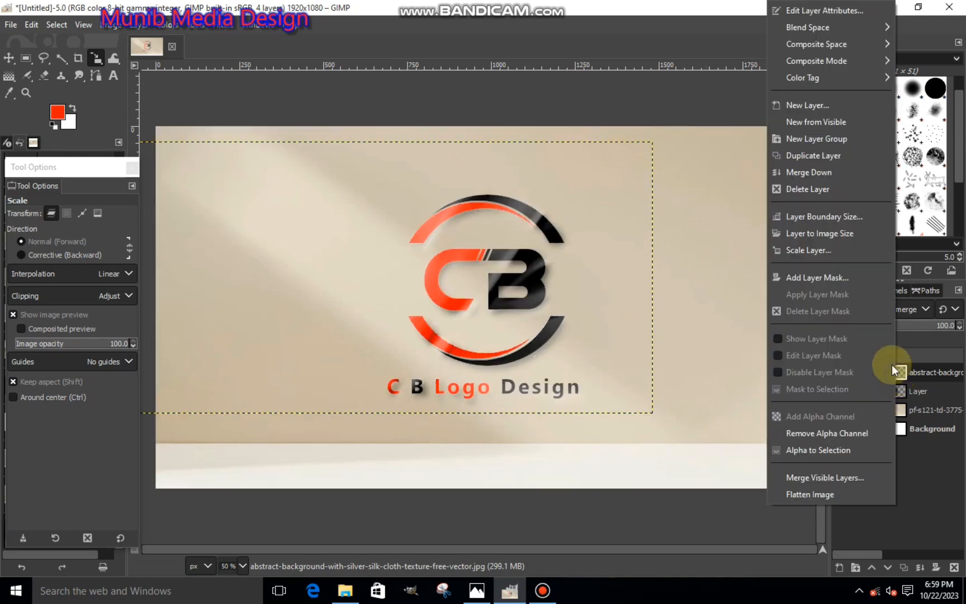
{"action": "left_click", "coordinate": [814, 182]}
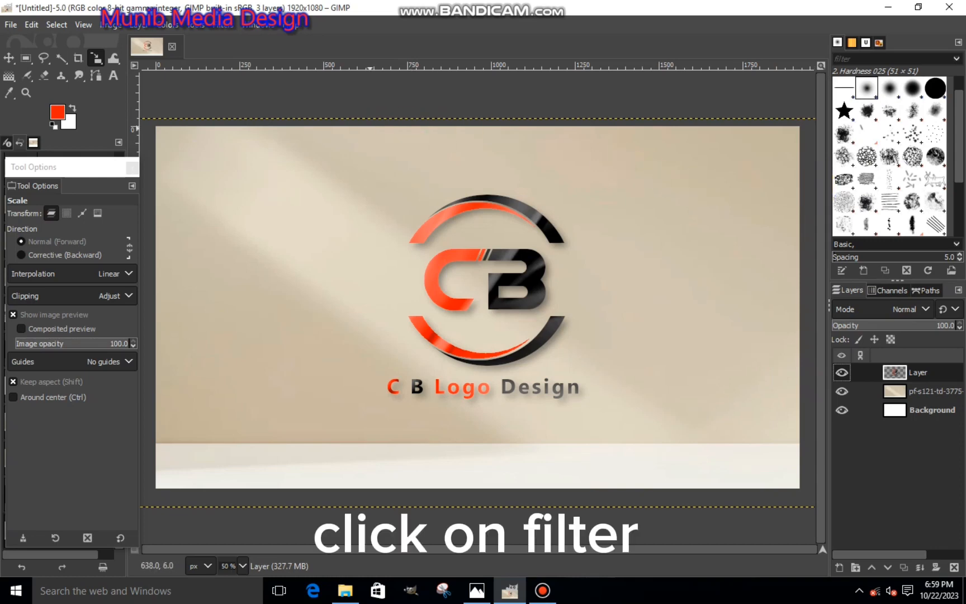
Start a Long Shadow filter on the merged logo layer and set its shadow color to black (000000).
{"action": "left_click", "coordinate": [216, 24]}
{"action": "mouse_move", "coordinate": [252, 161]}
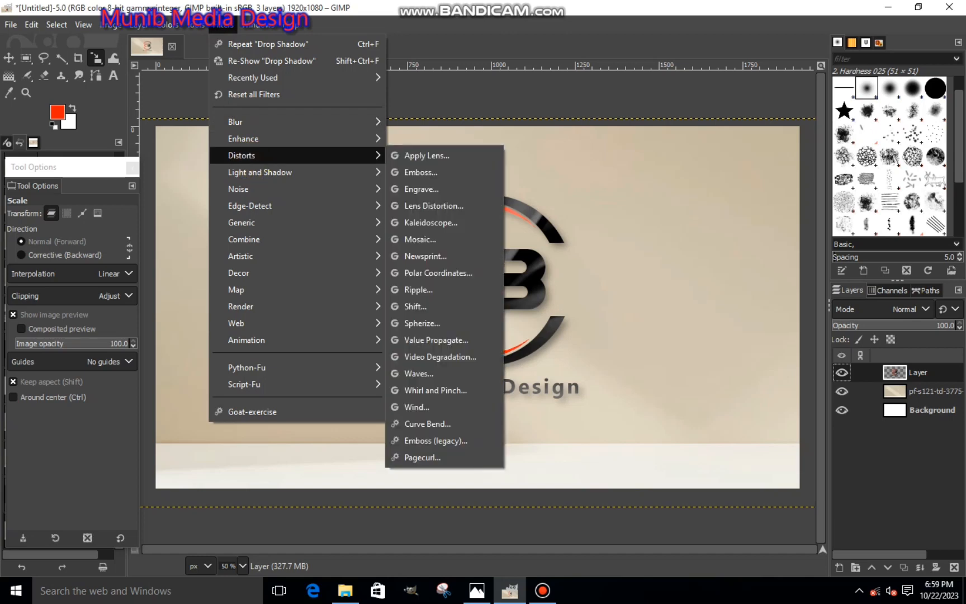
{"action": "mouse_move", "coordinate": [289, 166]}
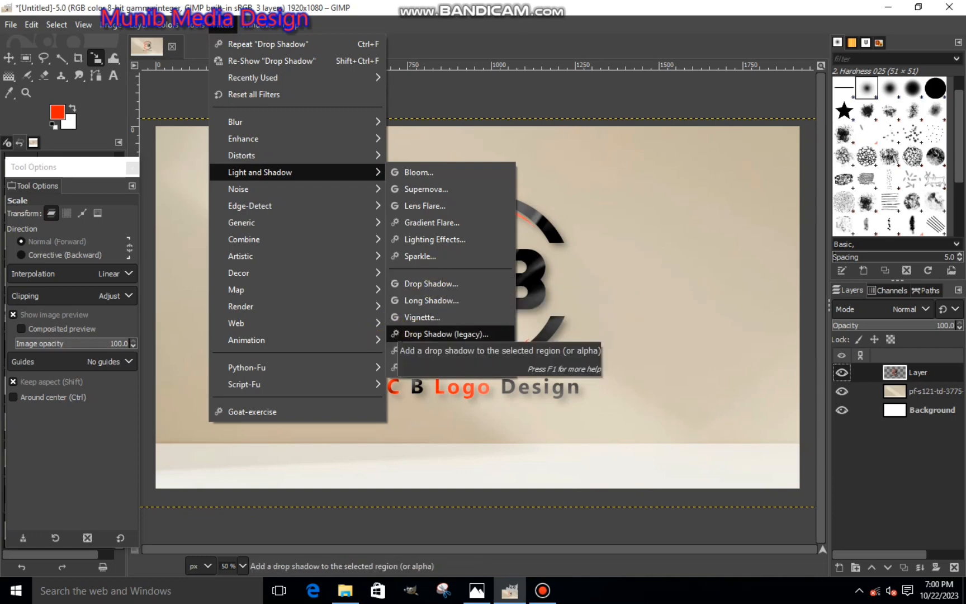
{"action": "left_click", "coordinate": [454, 304]}
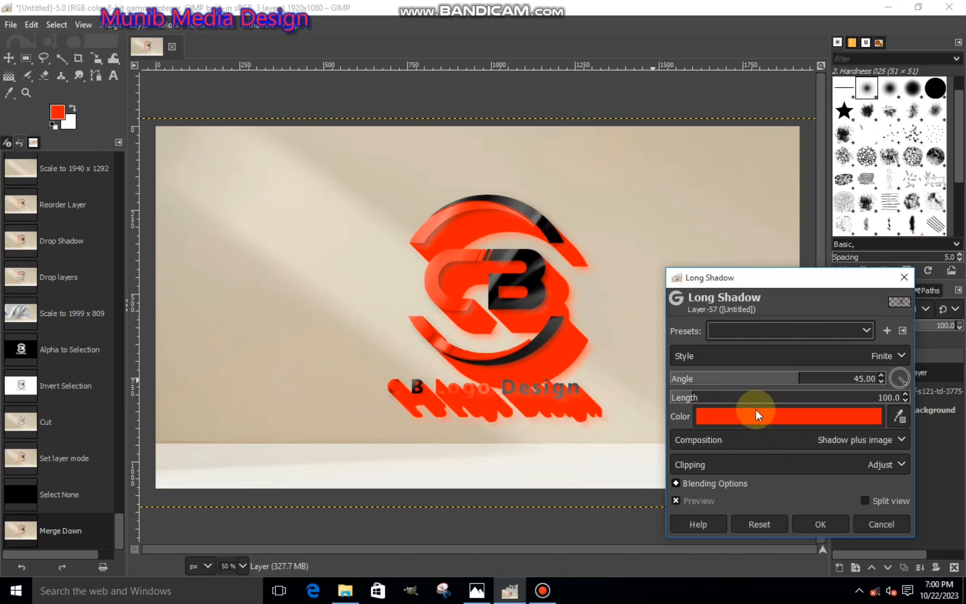
{"action": "left_click", "coordinate": [755, 409]}
{"action": "left_click_drag", "start_coordinate": [691, 411], "coordinate": [604, 512]}
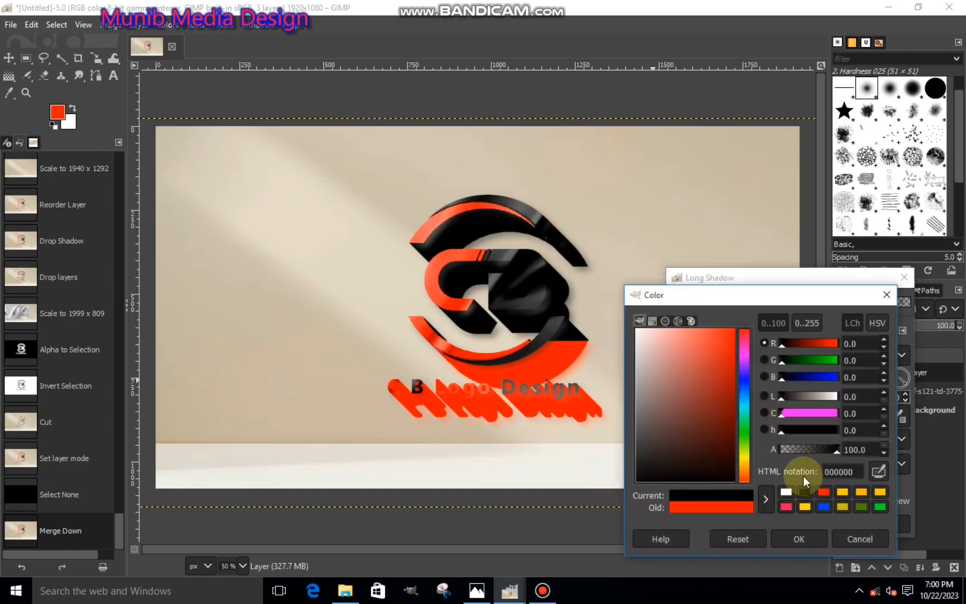
{"action": "left_click", "coordinate": [799, 539]}
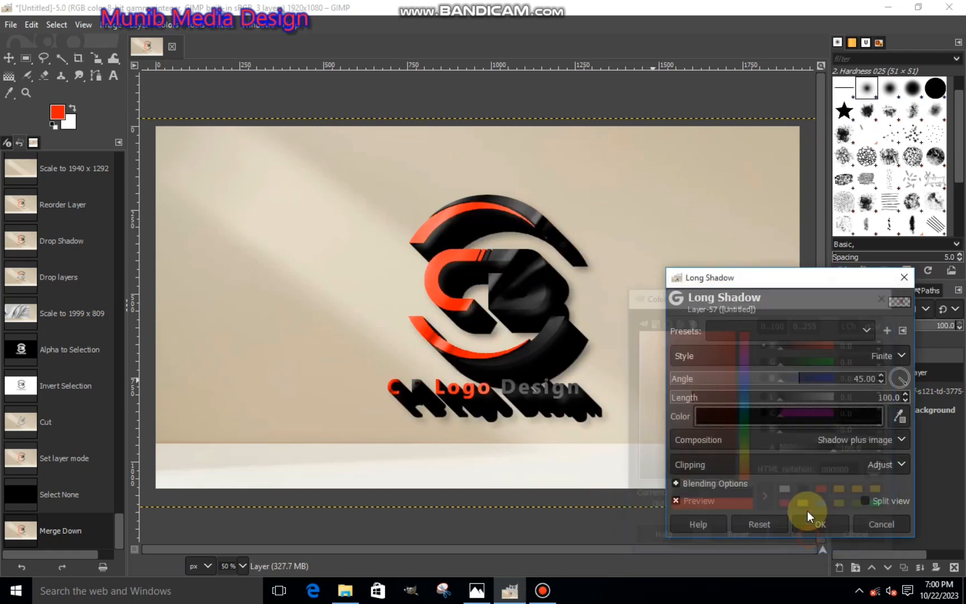
Set the long shadow's style to Fading with a midpoint of about 26.2 and apply the filter.
{"action": "left_click", "coordinate": [720, 359]}
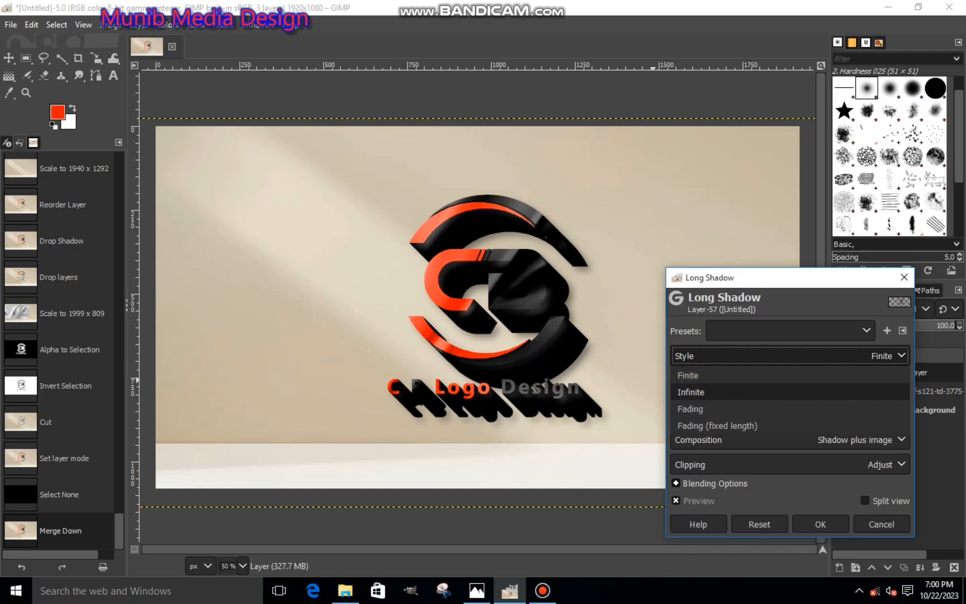
{"action": "left_click", "coordinate": [705, 410]}
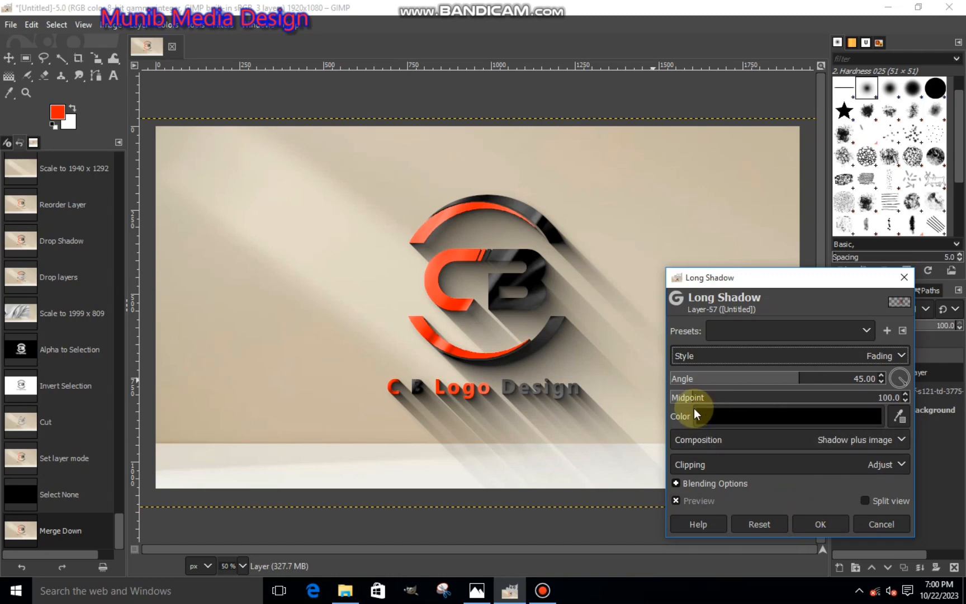
{"action": "left_click", "coordinate": [687, 398]}
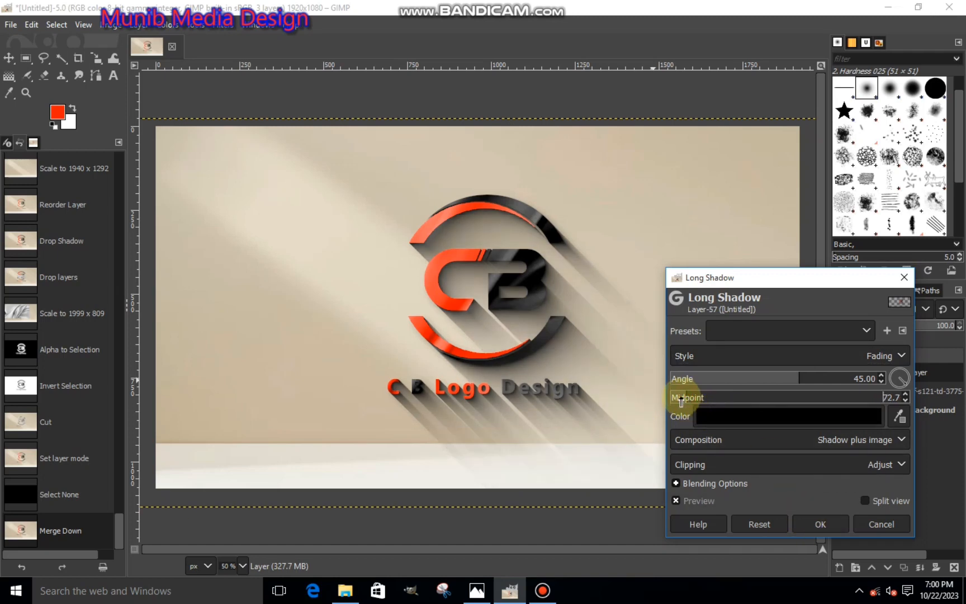
{"action": "left_click_drag", "start_coordinate": [680, 400], "coordinate": [678, 398]}
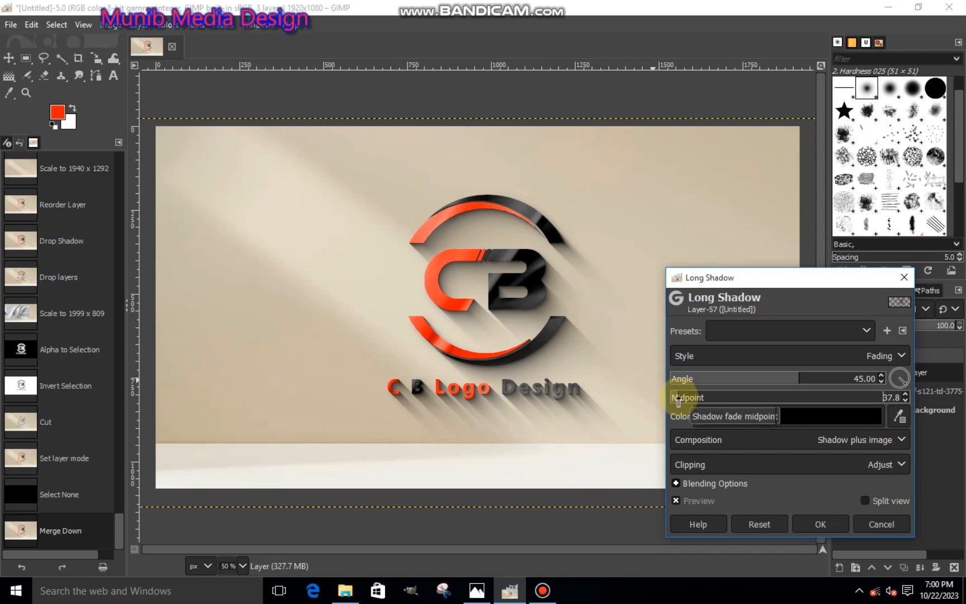
{"action": "left_click", "coordinate": [677, 399]}
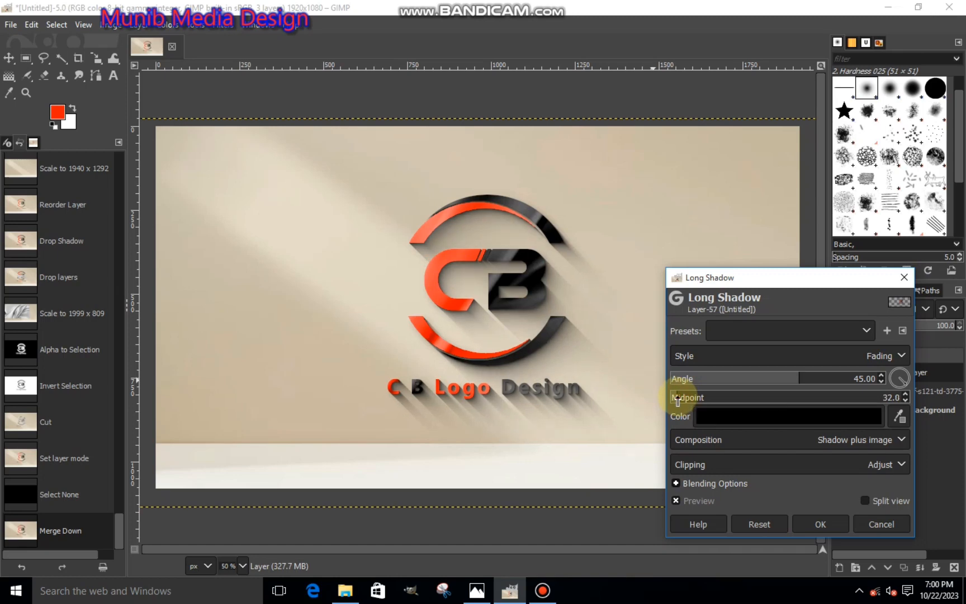
{"action": "left_click", "coordinate": [677, 398]}
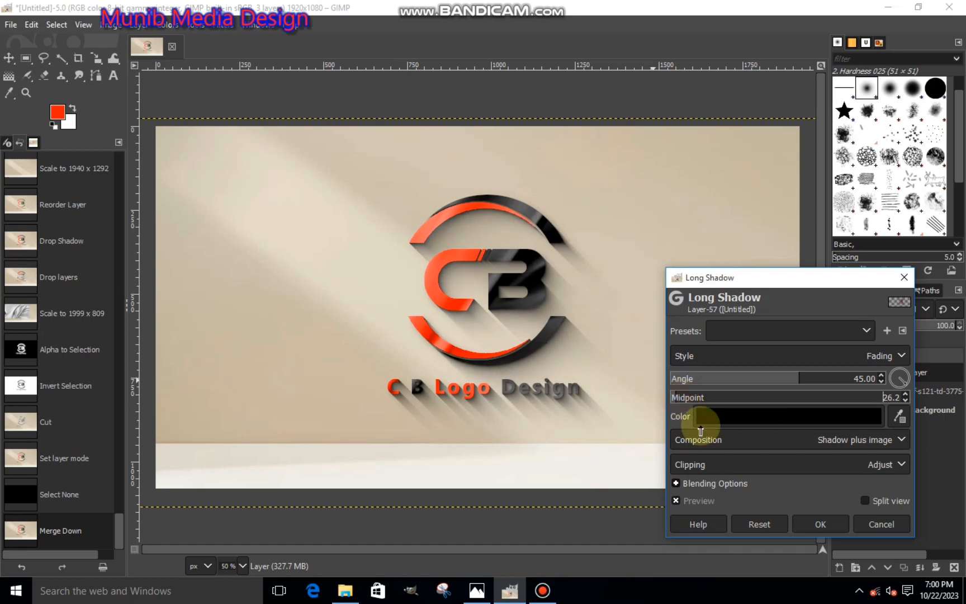
{"action": "left_click", "coordinate": [812, 526]}
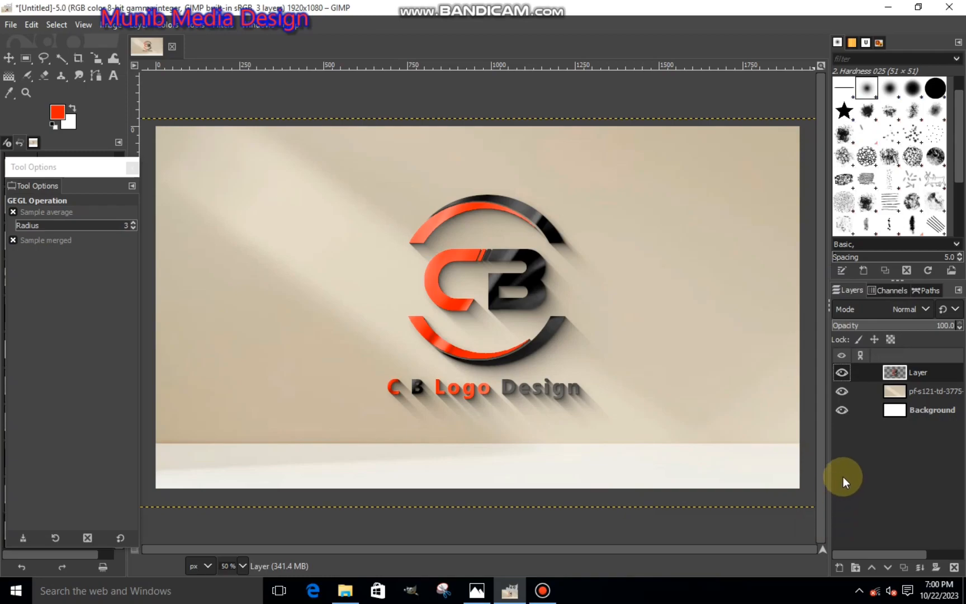